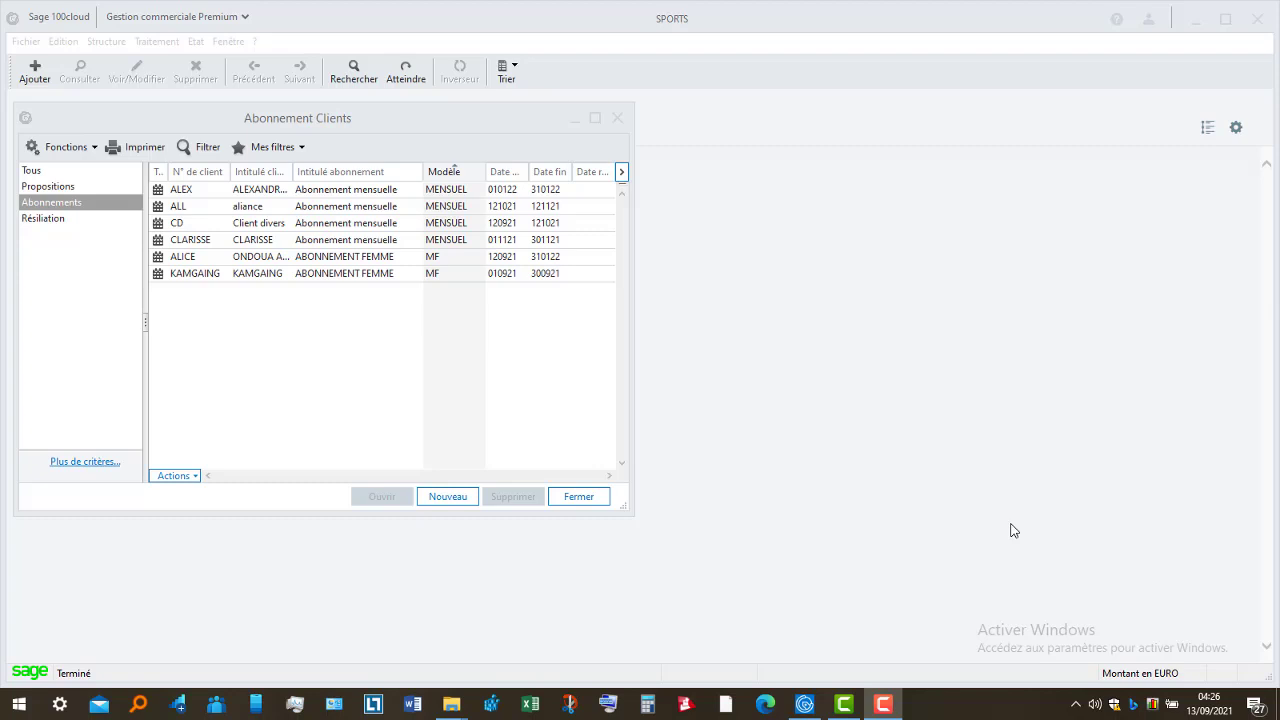
- Close the Abonnement Clients list to return to the IntuiSage home page
{"action": "left_click", "coordinate": [604, 502]}
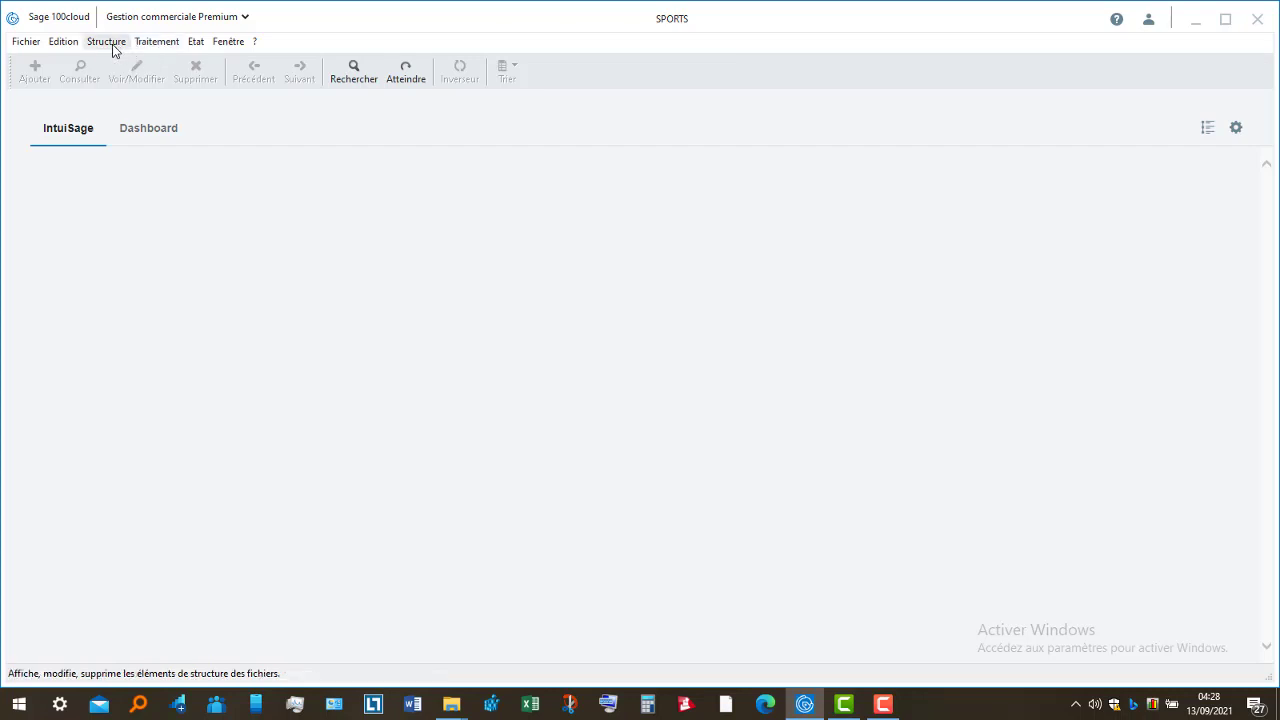
- Start a new client card from the Structure > Clients list
{"action": "left_click", "coordinate": [113, 46]}
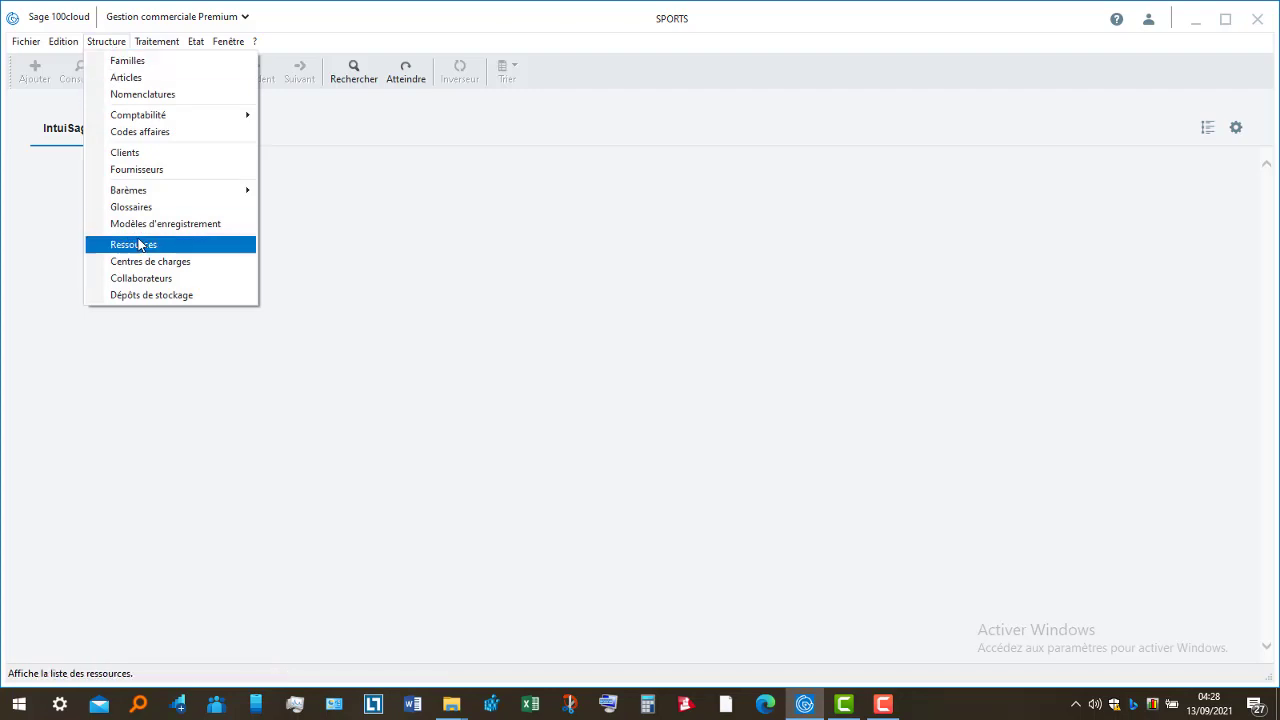
{"action": "left_click", "coordinate": [140, 155]}
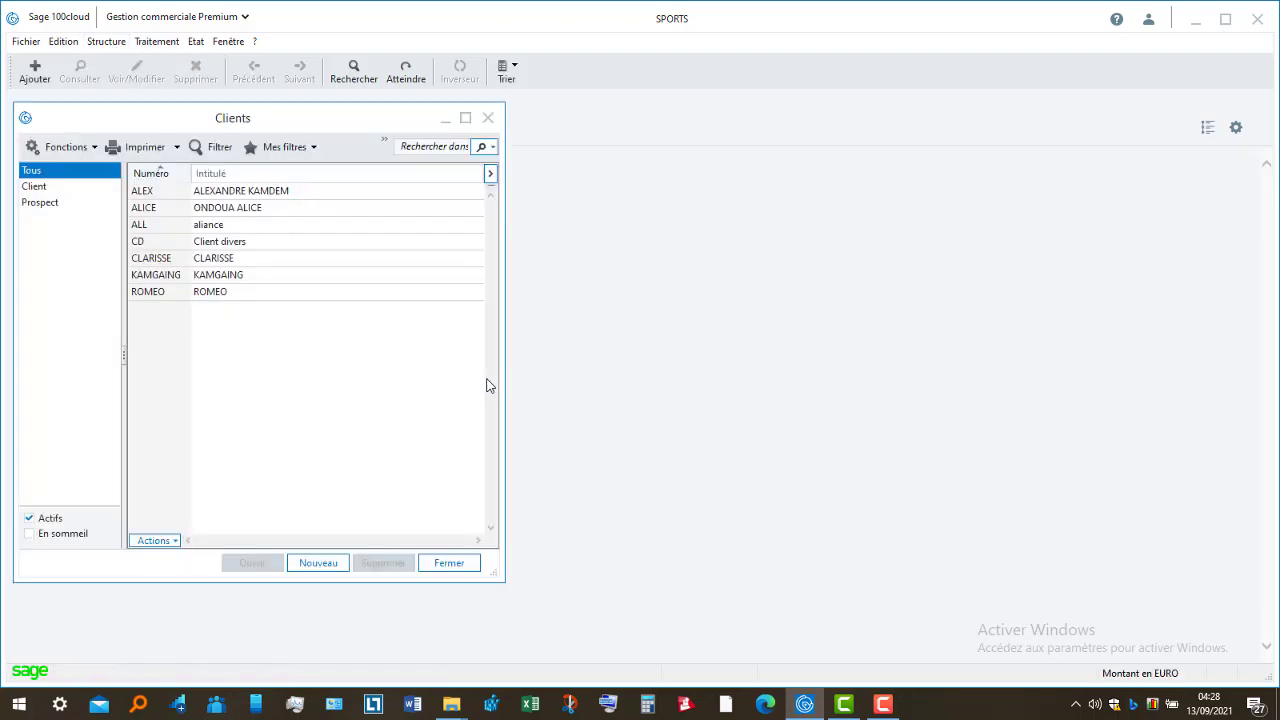
{"action": "left_click", "coordinate": [325, 566]}
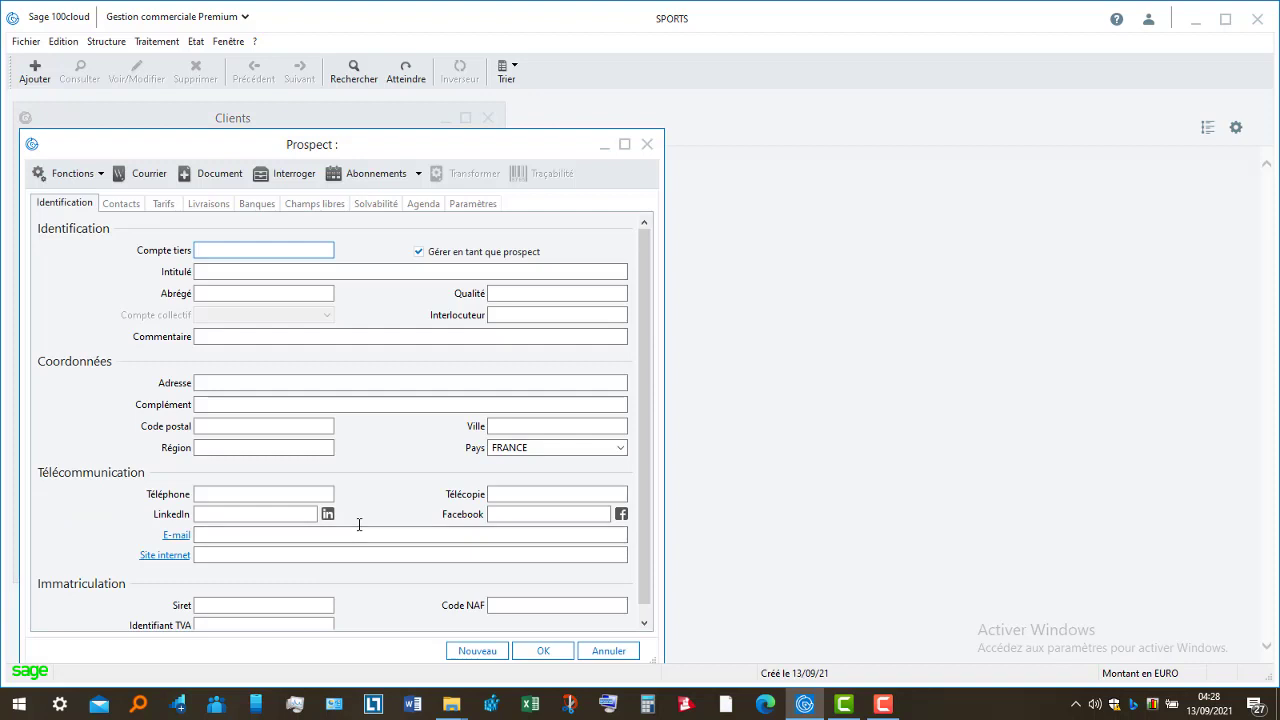
- Enter the client's account code and name, untick prospect, set collective account 411, and save
{"action": "type", "text": "RO"}
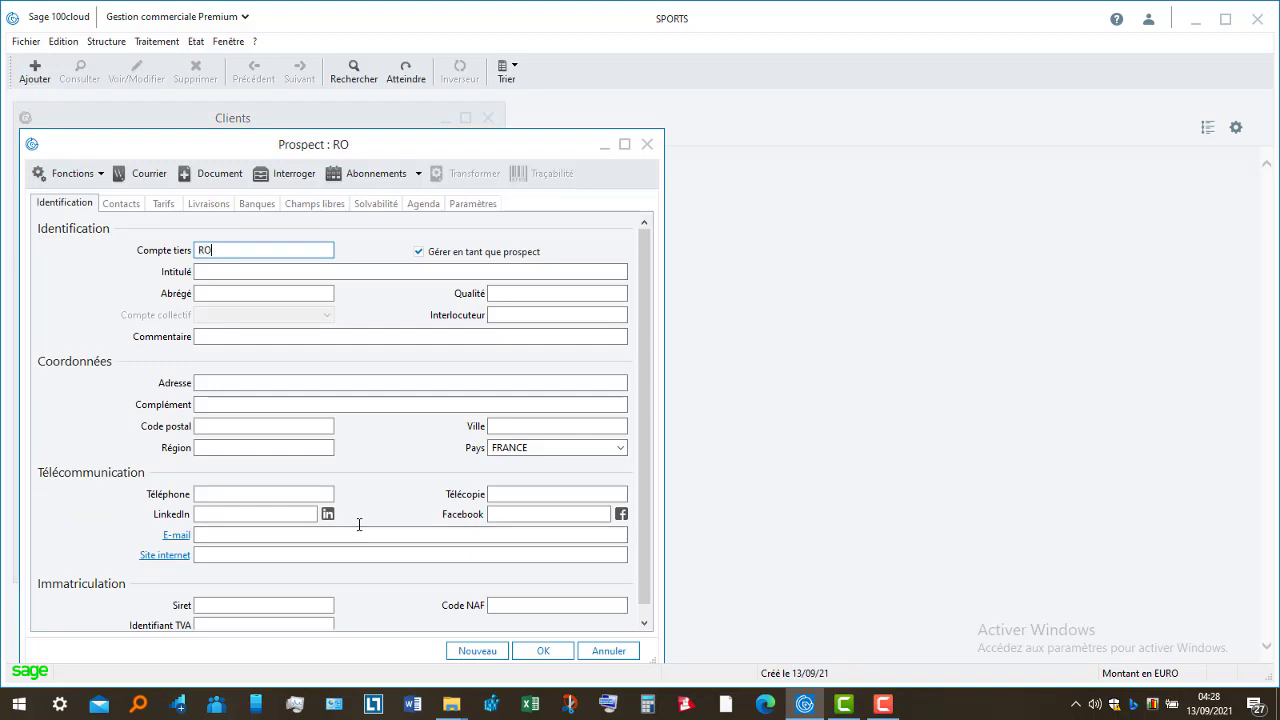
{"action": "type", "text": "MEO"}
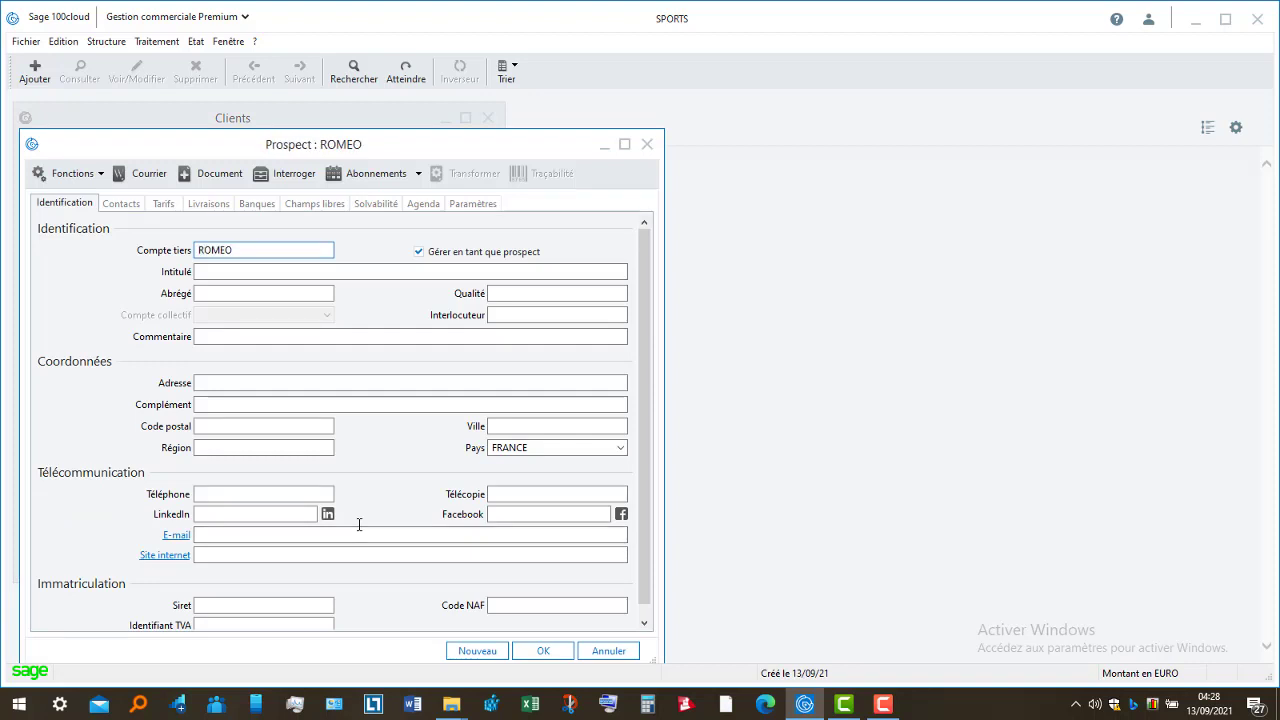
{"action": "left_click", "coordinate": [333, 275]}
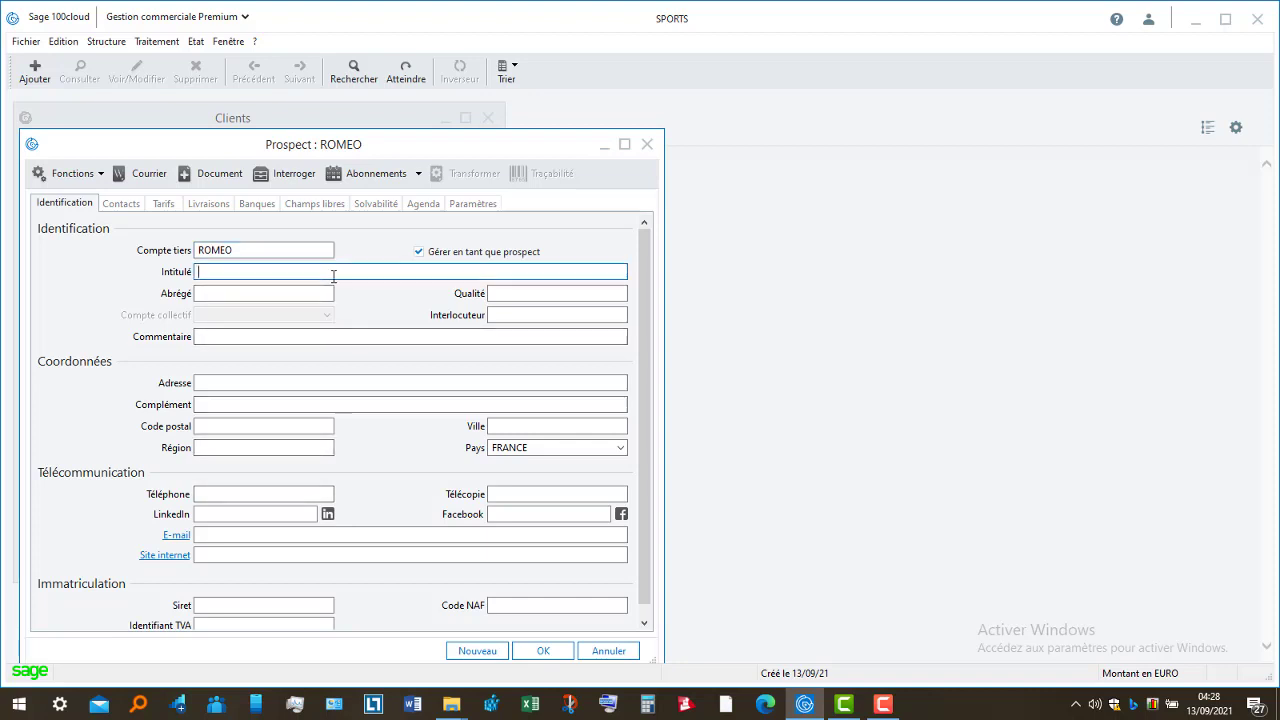
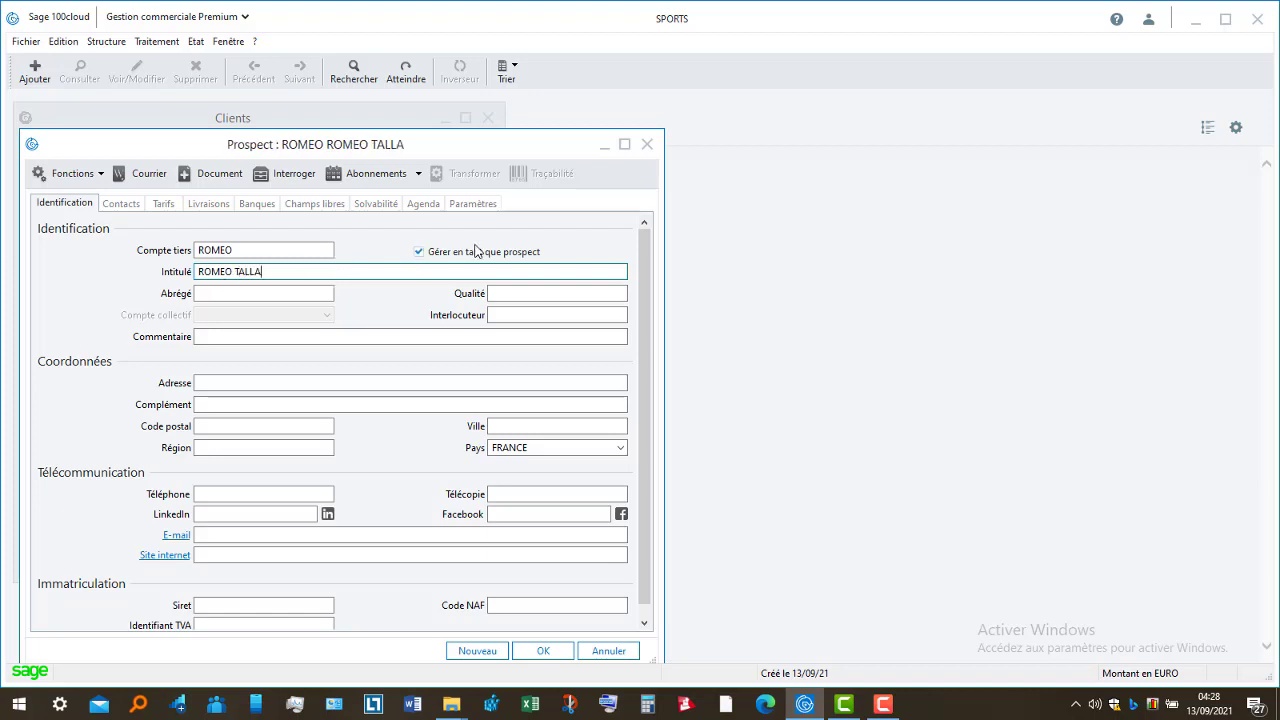
{"action": "left_click", "coordinate": [419, 252]}
{"action": "left_click", "coordinate": [310, 315]}
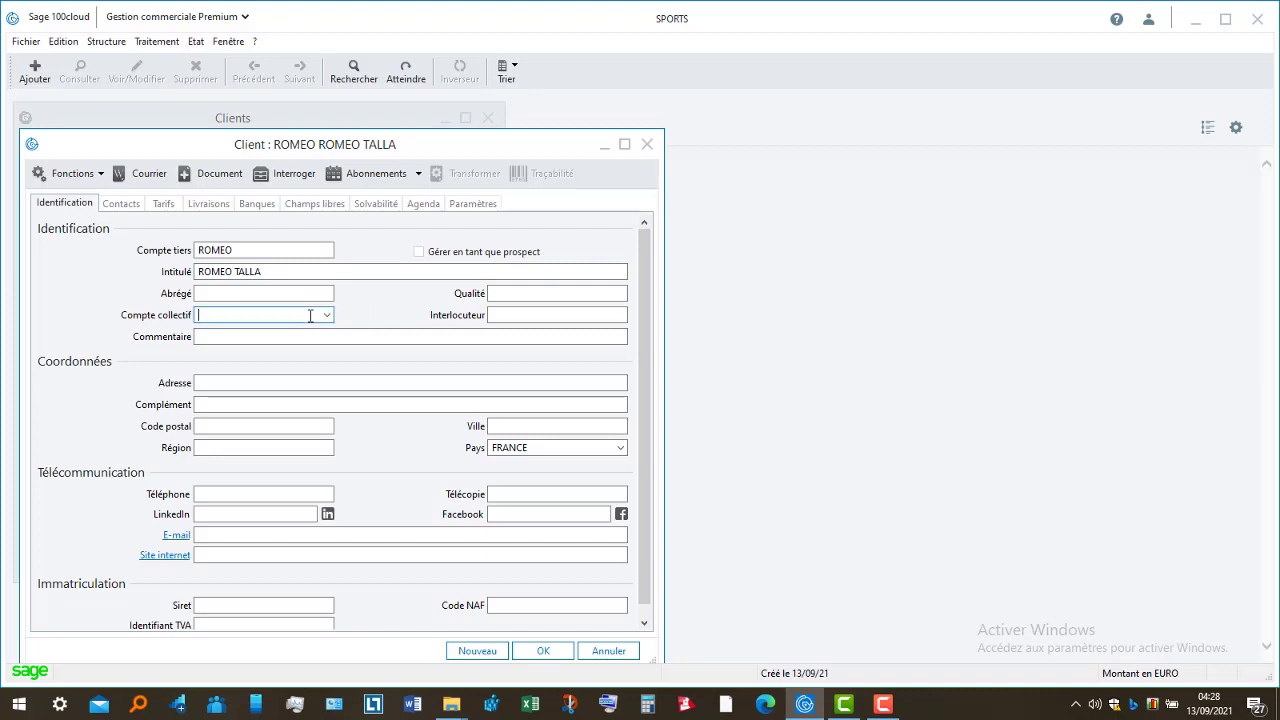
{"action": "type", "text": "411"}
{"action": "left_click", "coordinate": [328, 315]}
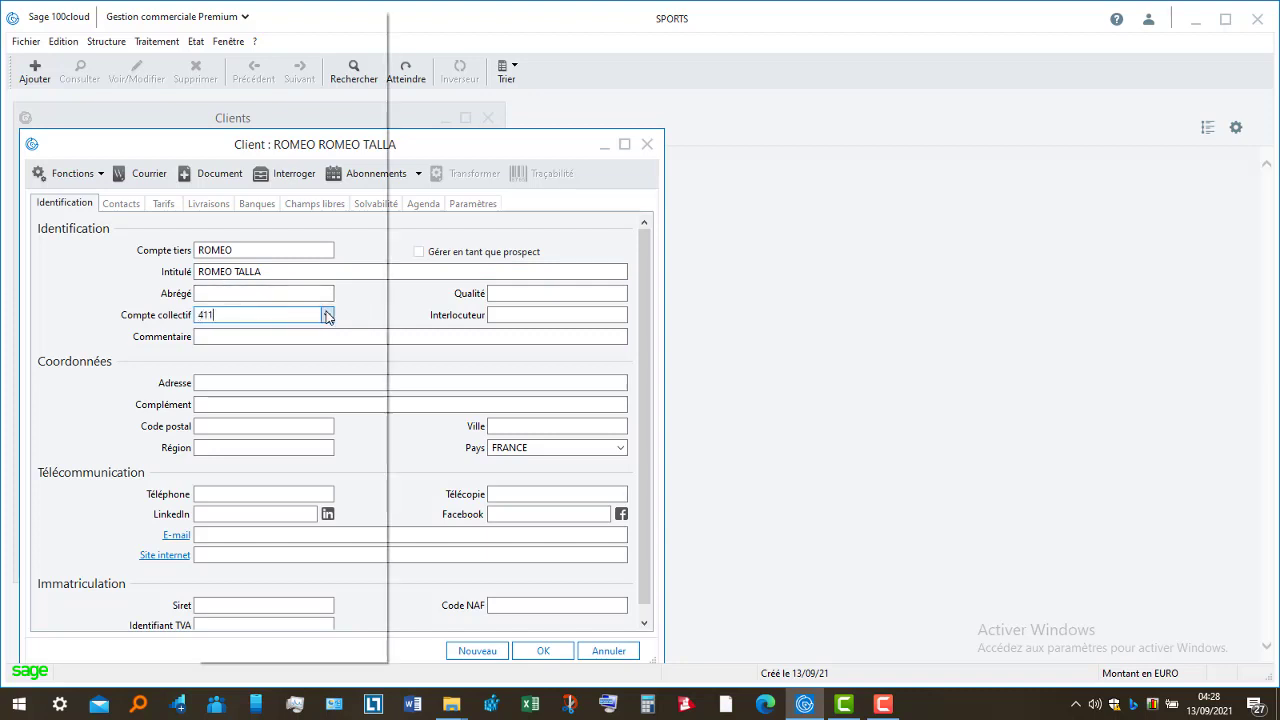
{"action": "left_click", "coordinate": [557, 653]}
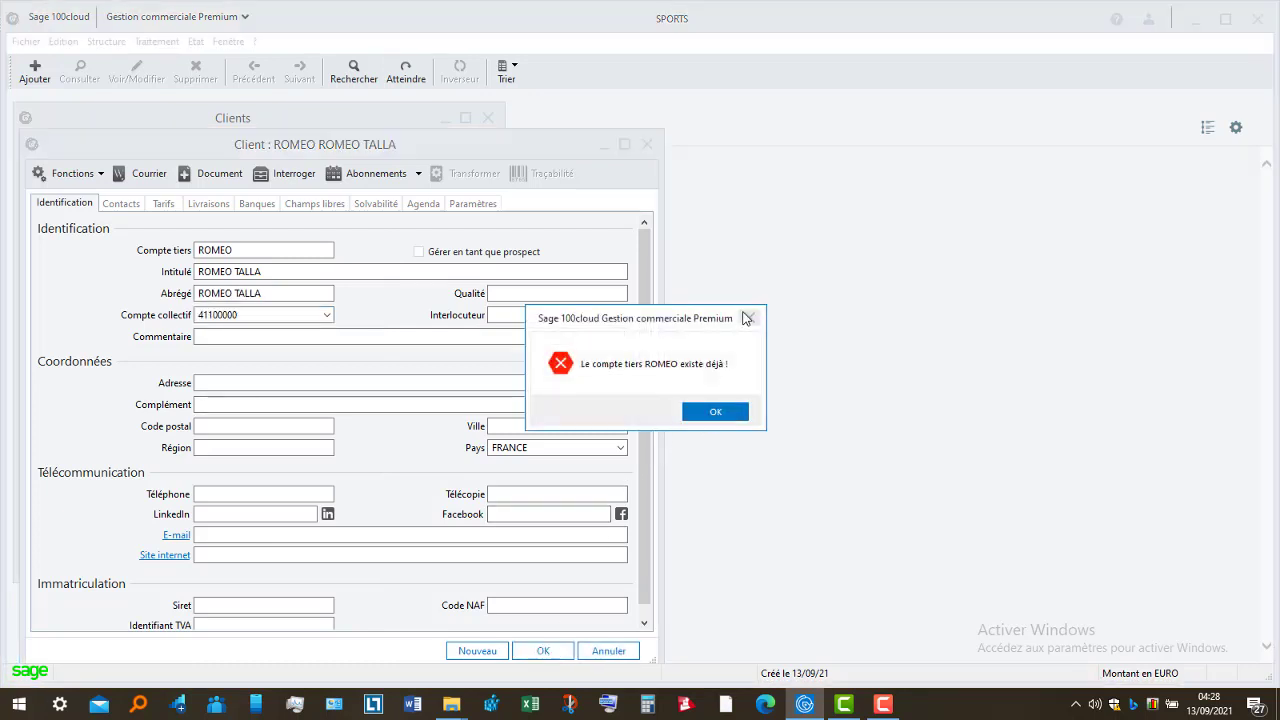
- Dismiss the duplicate-code warning, append T to the account code, save, and close the Clients list
{"action": "left_click", "coordinate": [716, 412]}
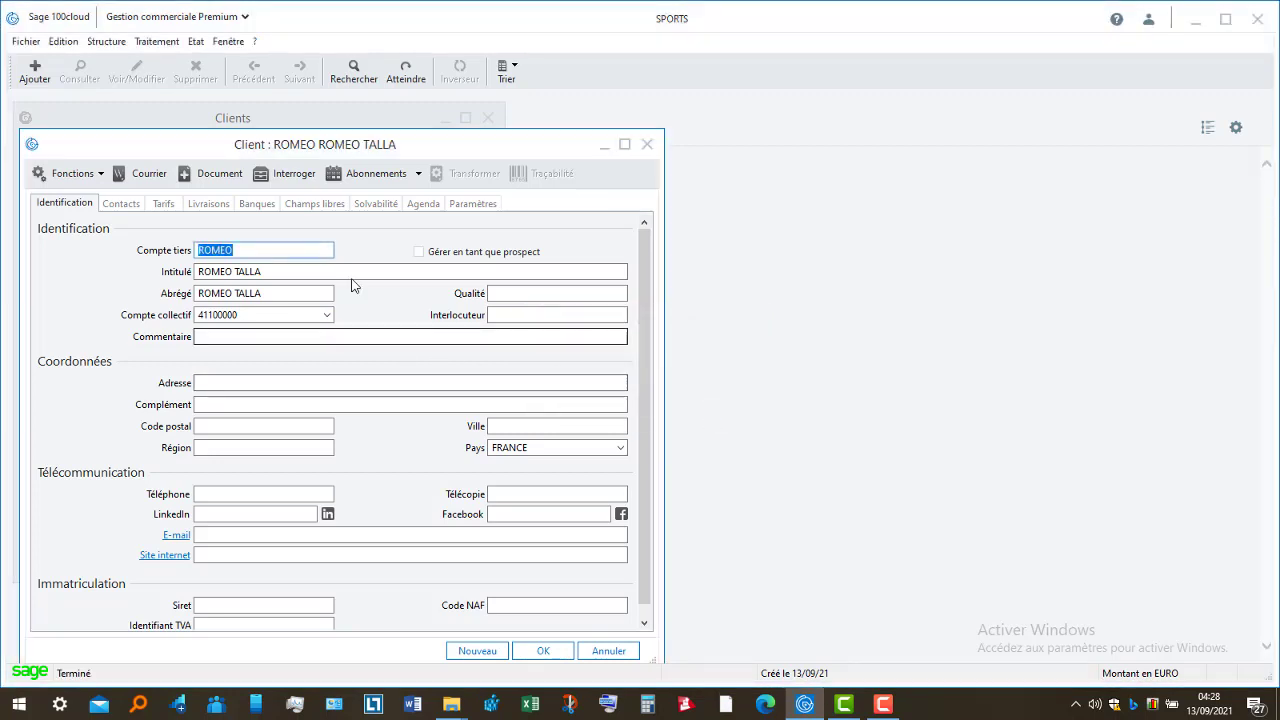
{"action": "key", "text": "End"}
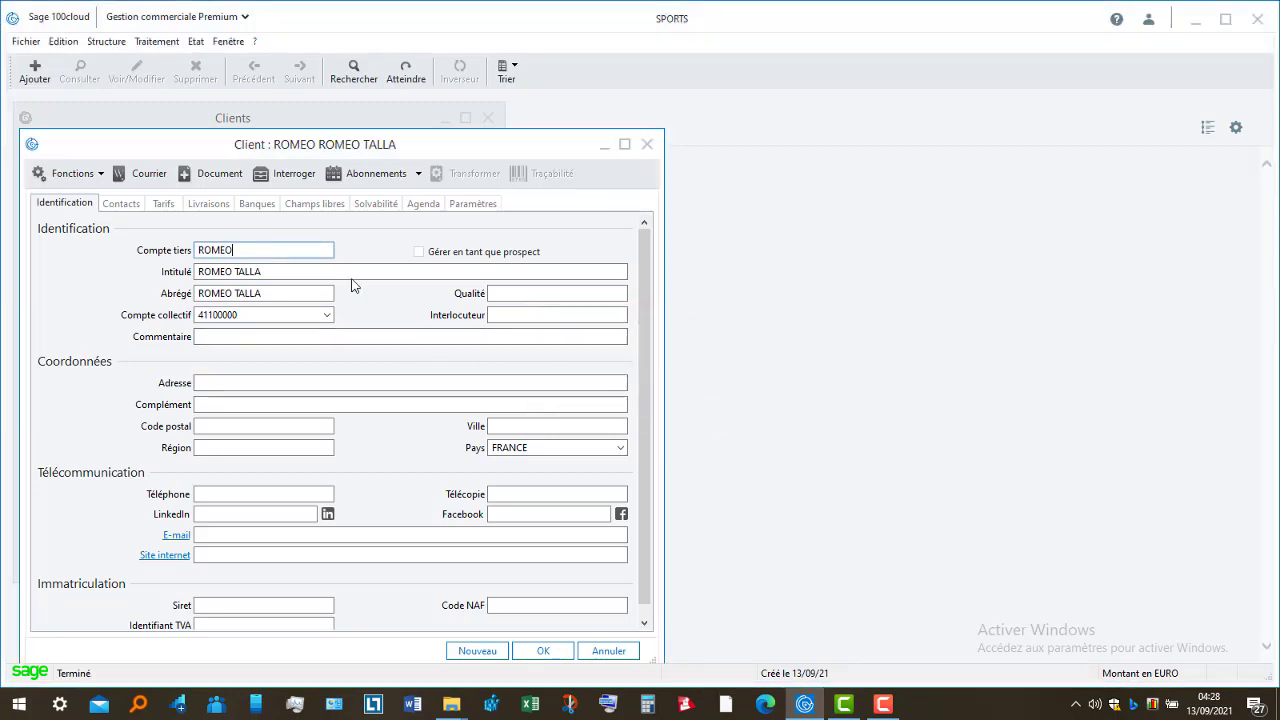
{"action": "type", "text": "T"}
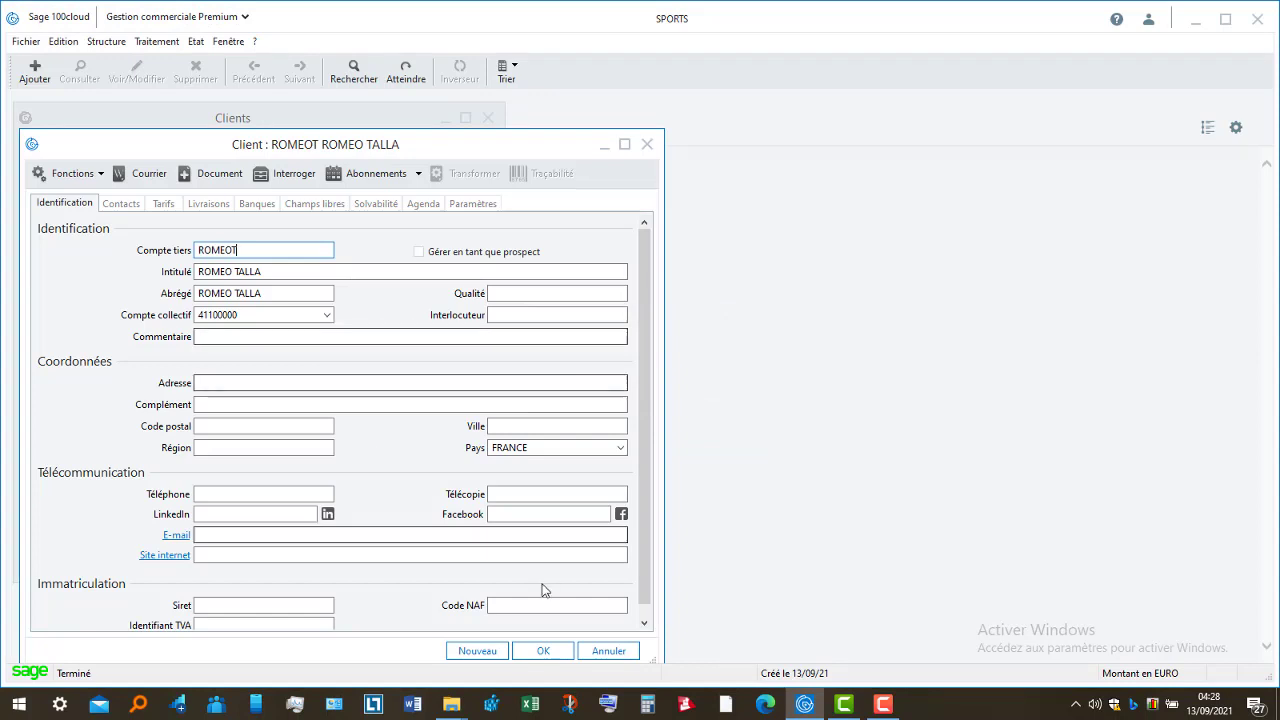
{"action": "left_click", "coordinate": [552, 656]}
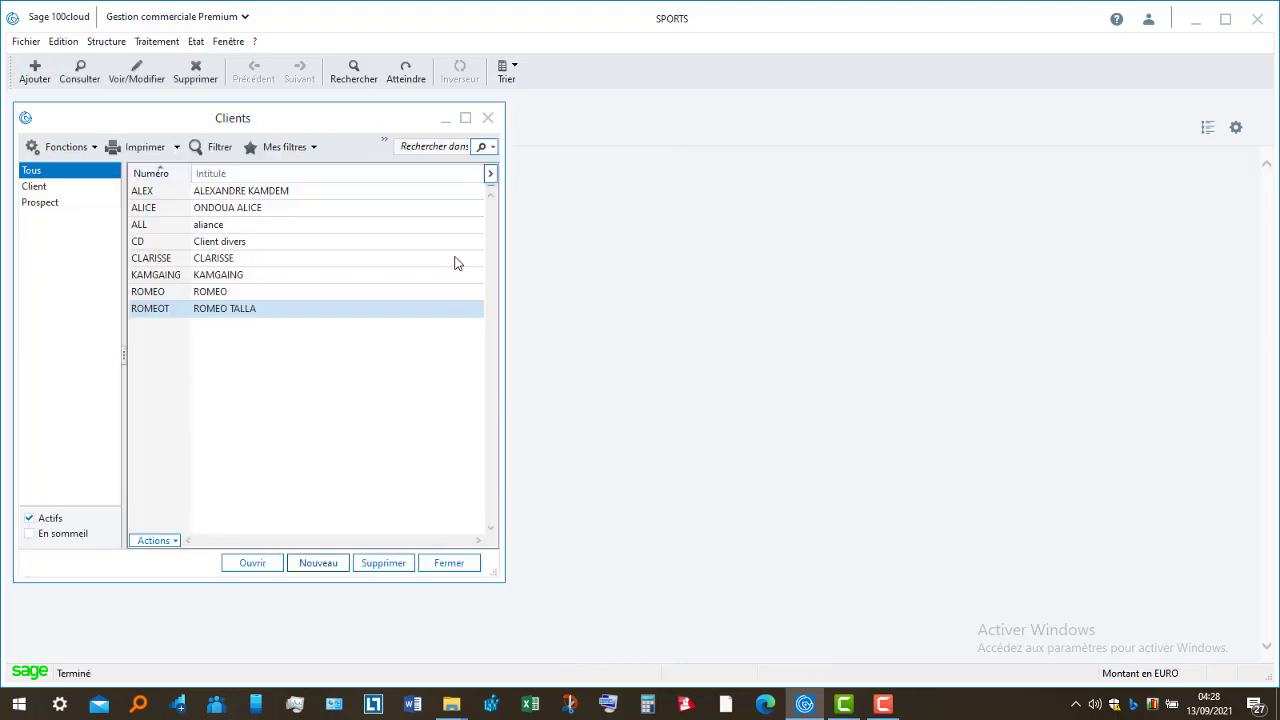
{"action": "left_click", "coordinate": [466, 563]}
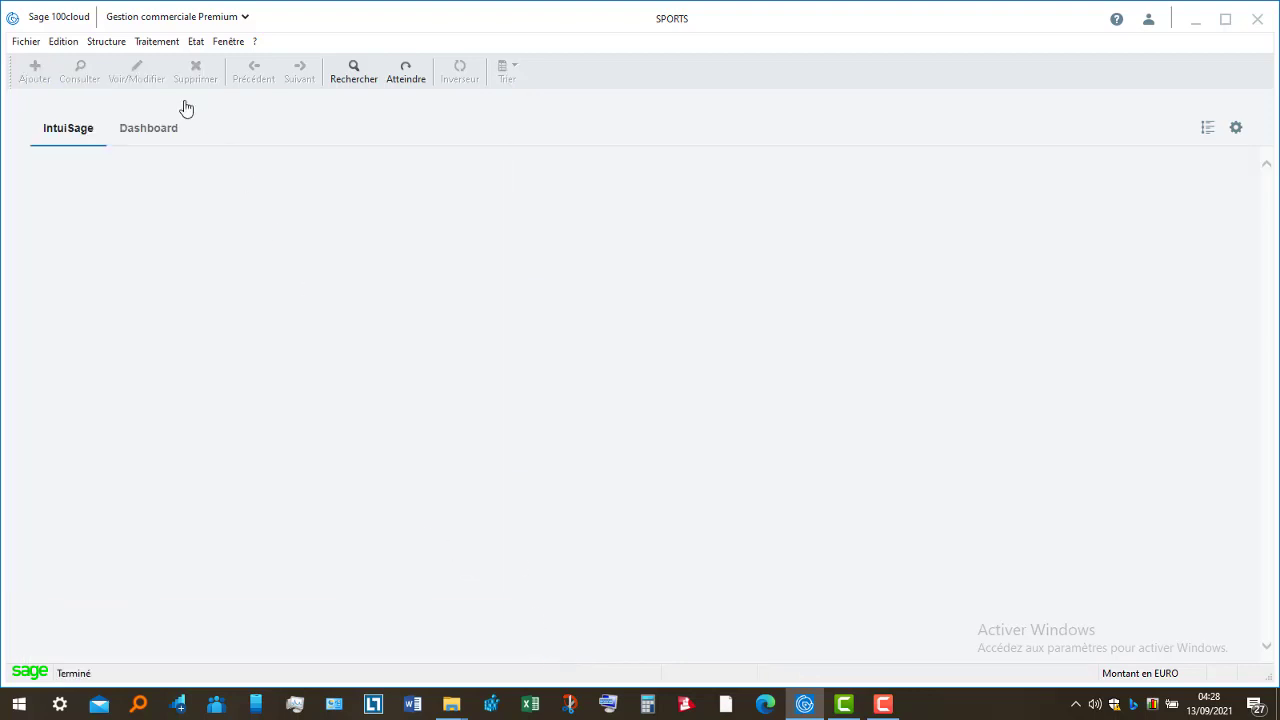
- Start a new subscription from Traitement > Abonnements > Abonnement clients
{"action": "left_click", "coordinate": [154, 42]}
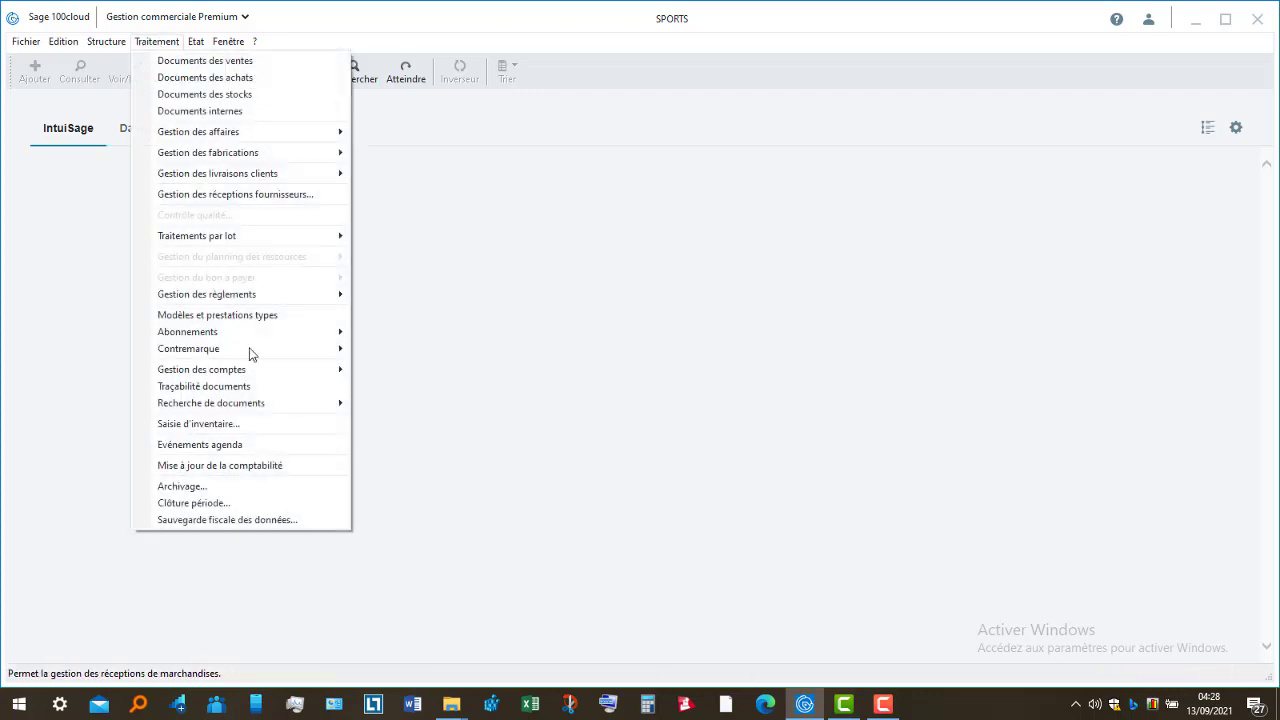
{"action": "mouse_move", "coordinate": [258, 373]}
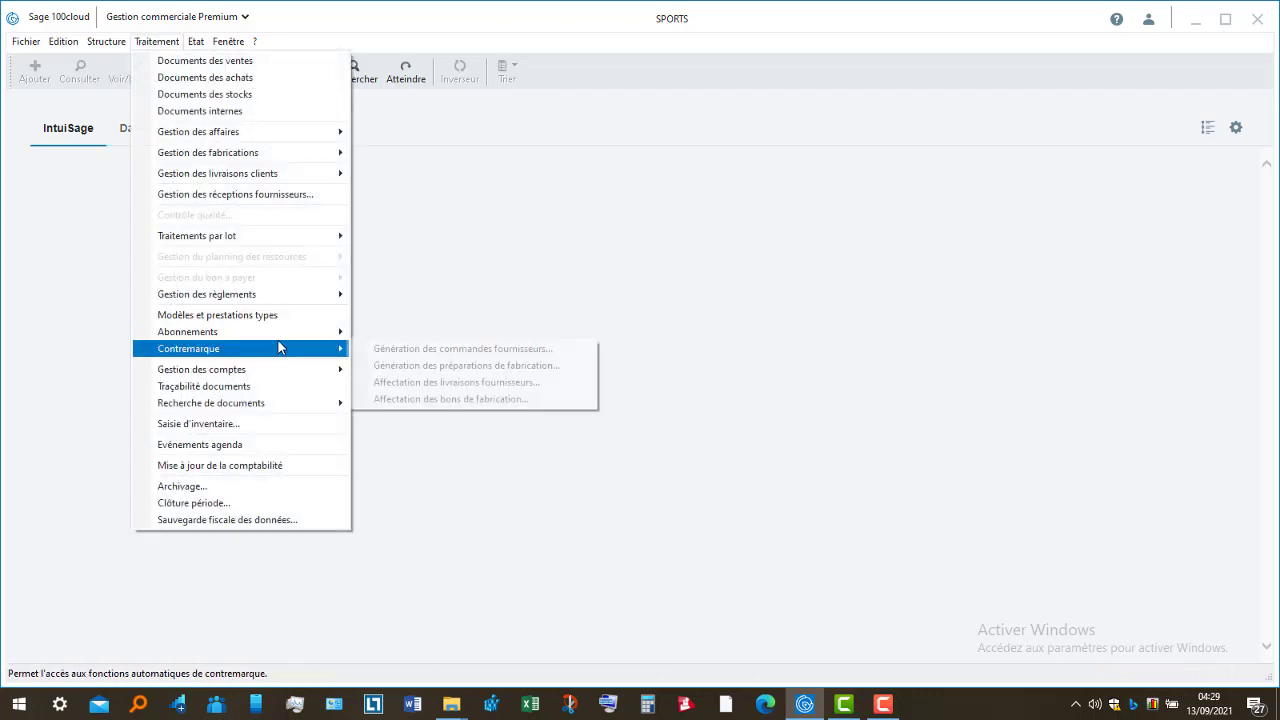
{"action": "mouse_move", "coordinate": [280, 346]}
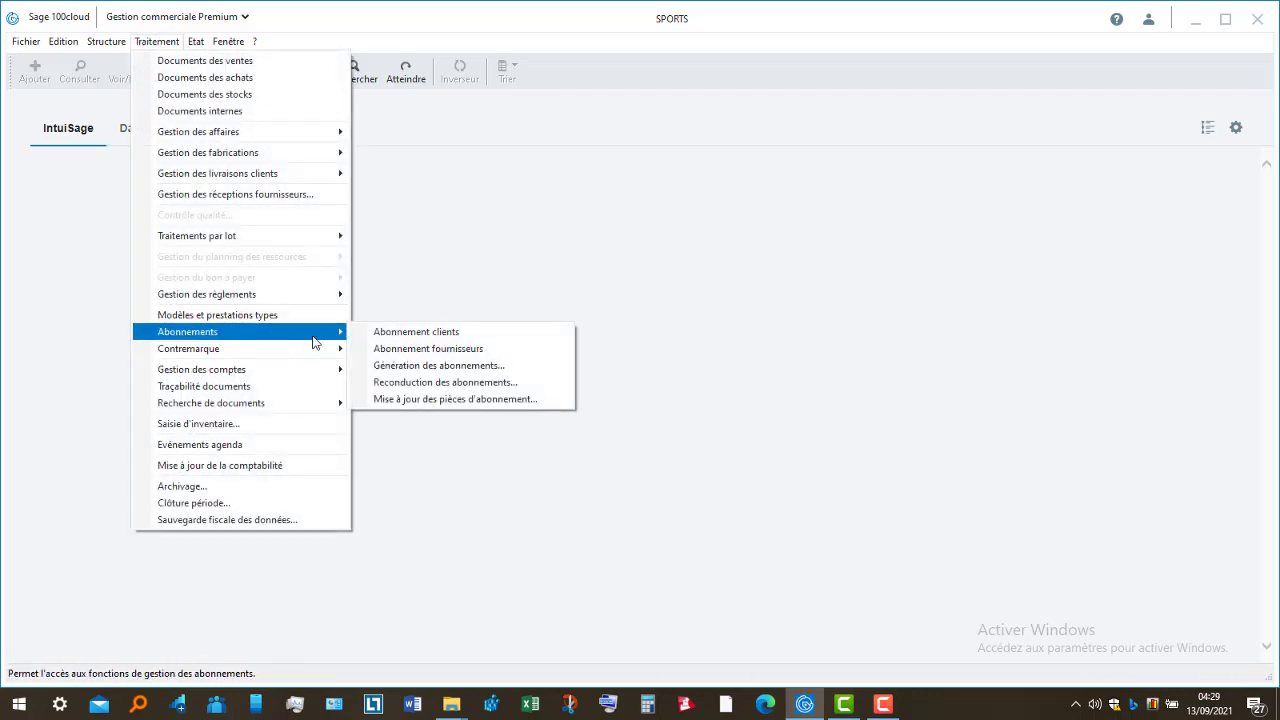
{"action": "left_click", "coordinate": [422, 333]}
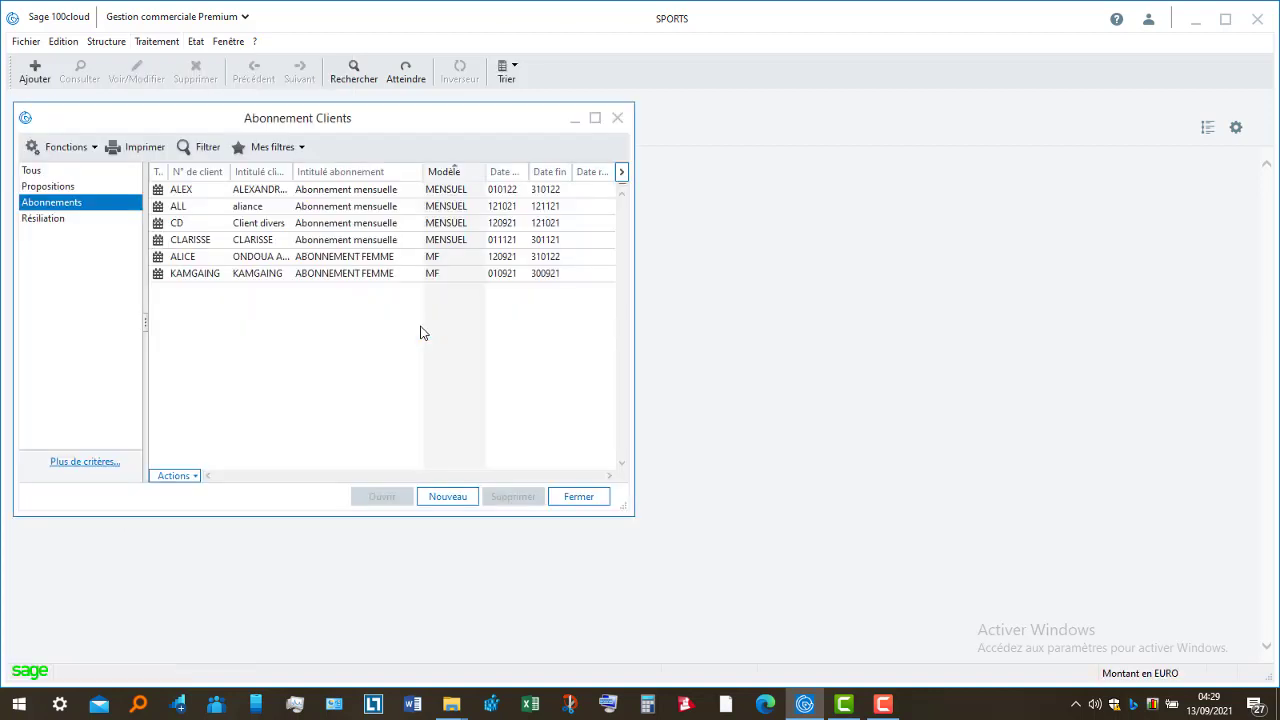
{"action": "left_click", "coordinate": [456, 498]}
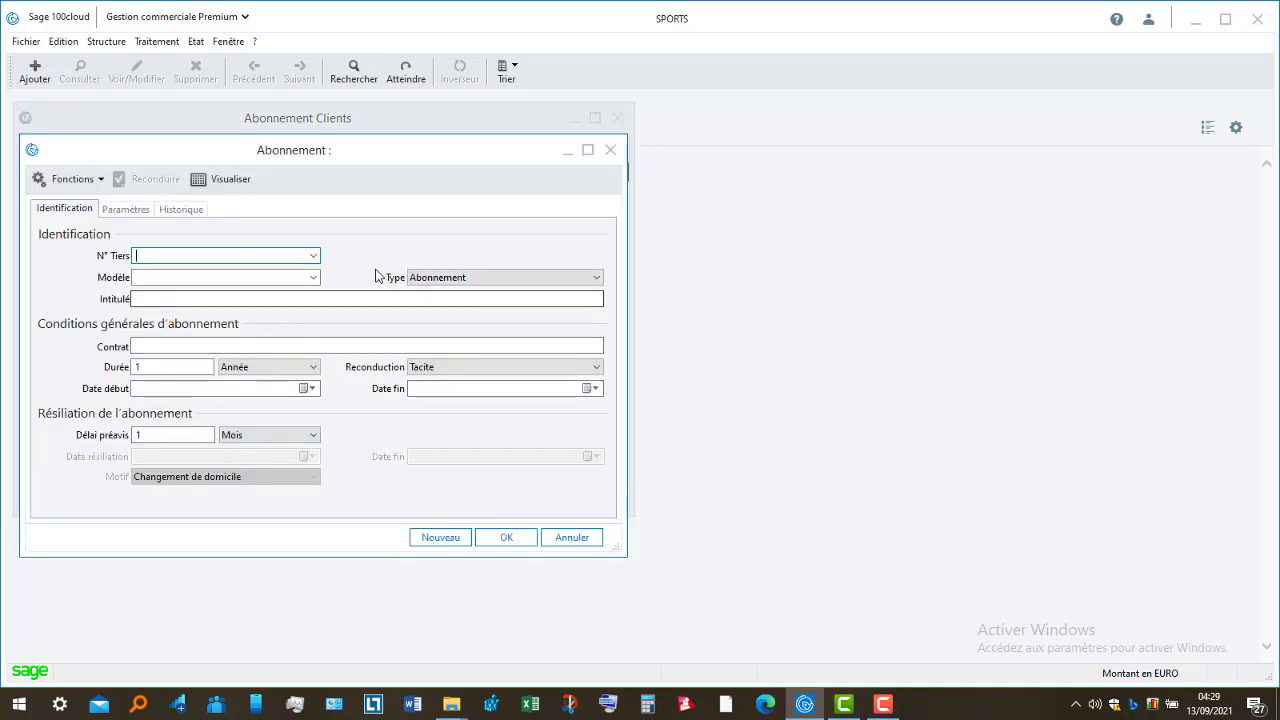
- Select the newly created client and apply the MENSUEL subscription model
{"action": "left_click", "coordinate": [314, 256]}
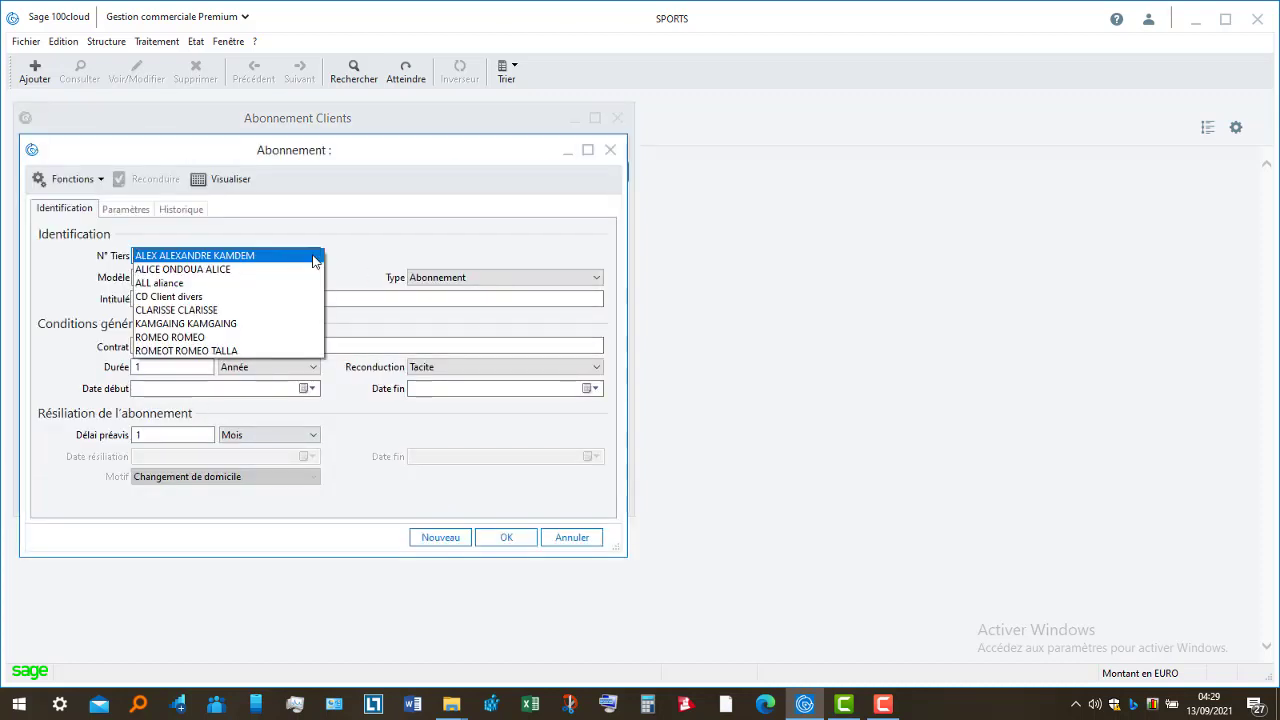
{"action": "left_click", "coordinate": [250, 350]}
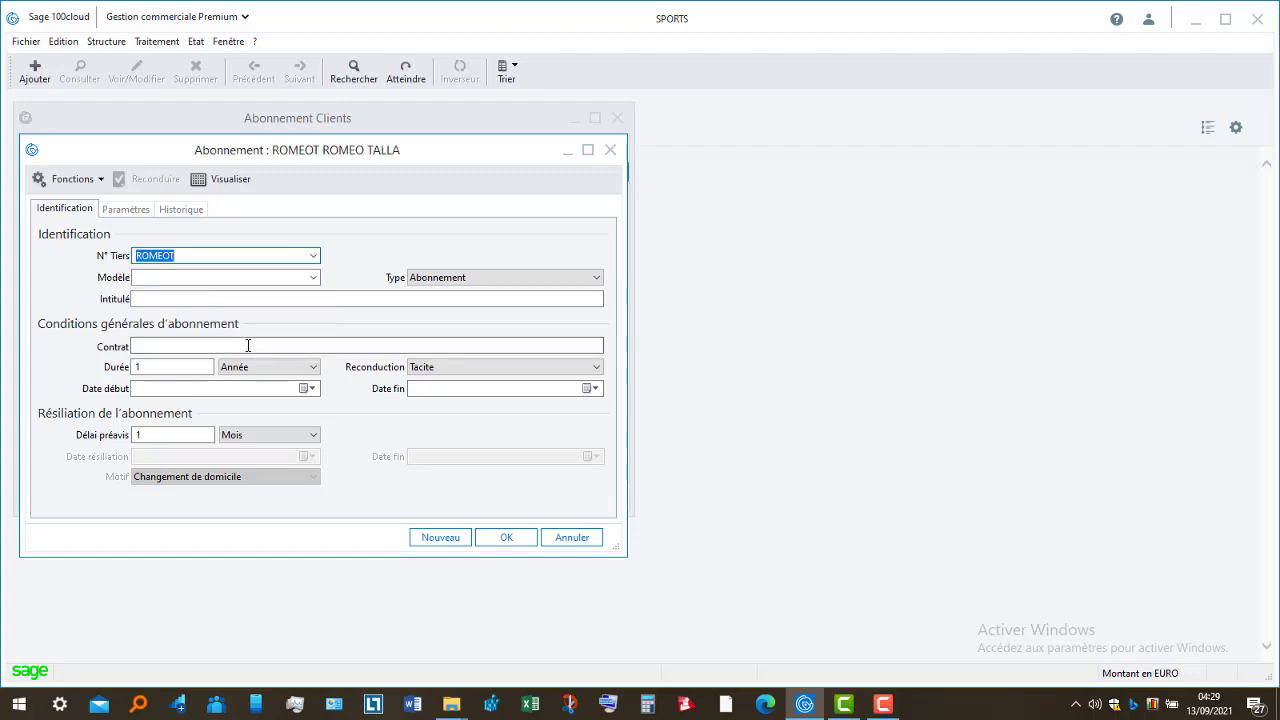
{"action": "left_click", "coordinate": [314, 278]}
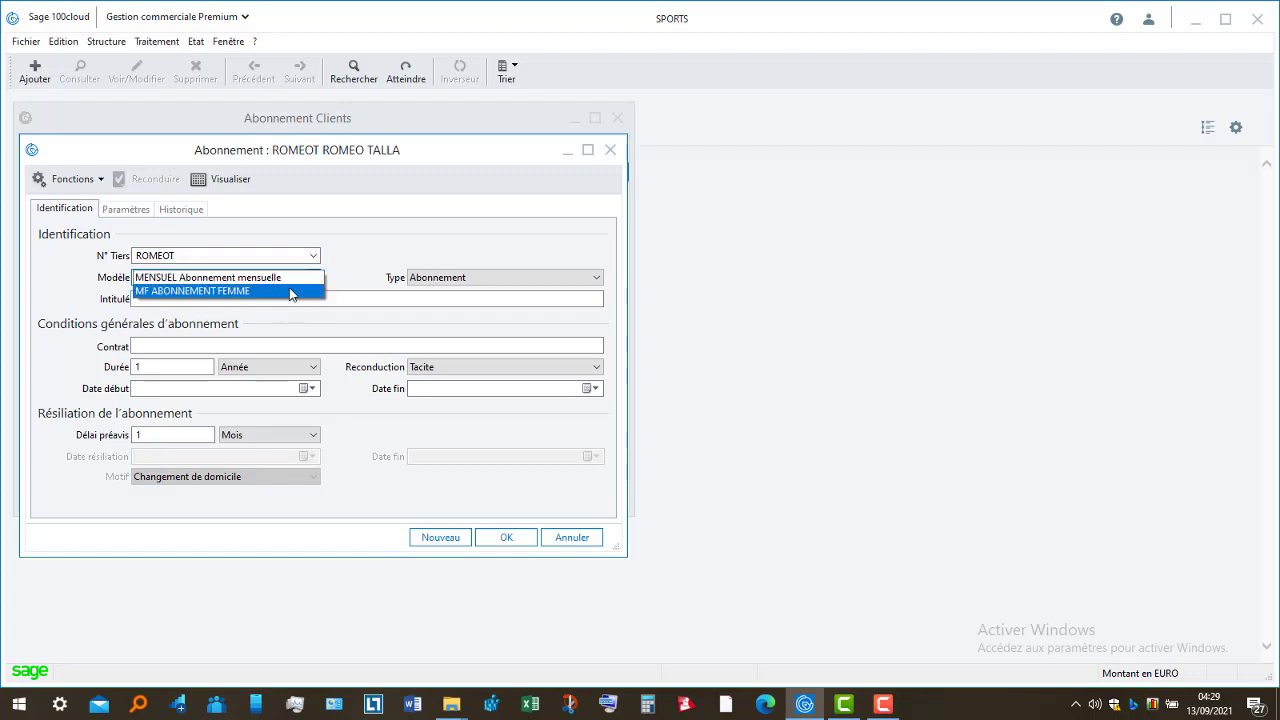
{"action": "left_click", "coordinate": [296, 279]}
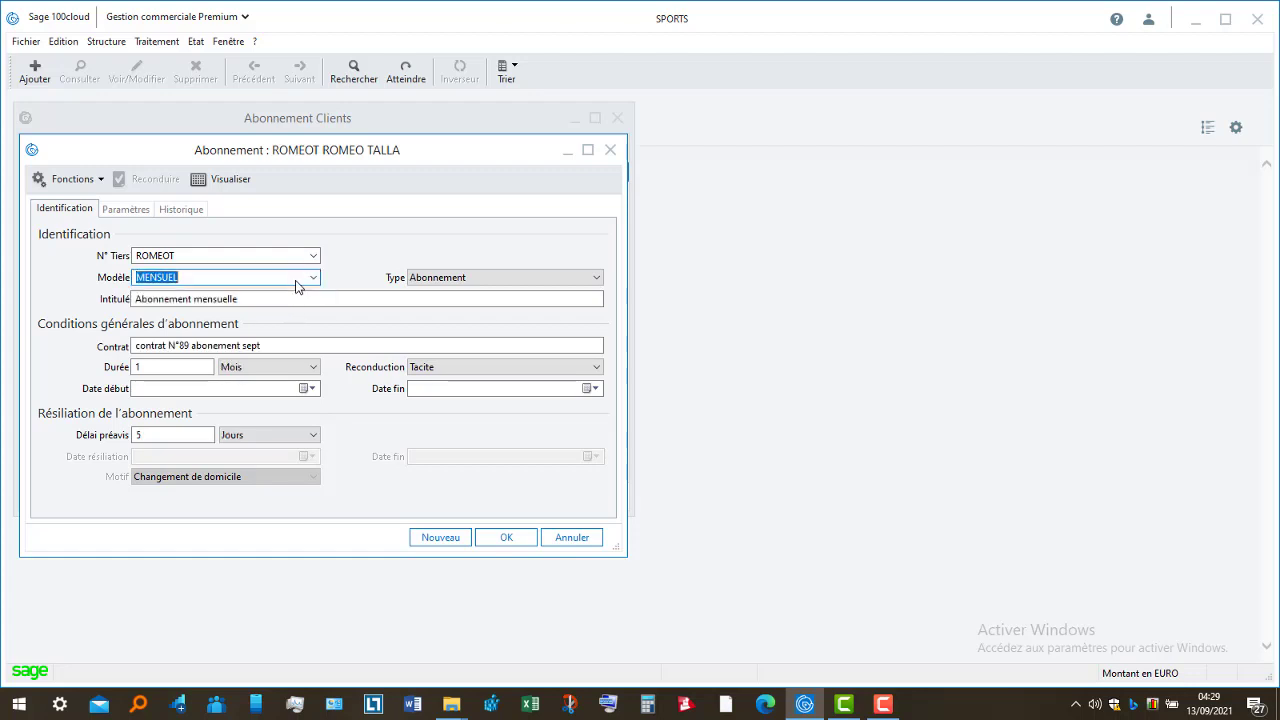
- Edit the contract reference to number 56787, running December 2021 to MARS 2022
{"action": "left_click", "coordinate": [188, 347]}
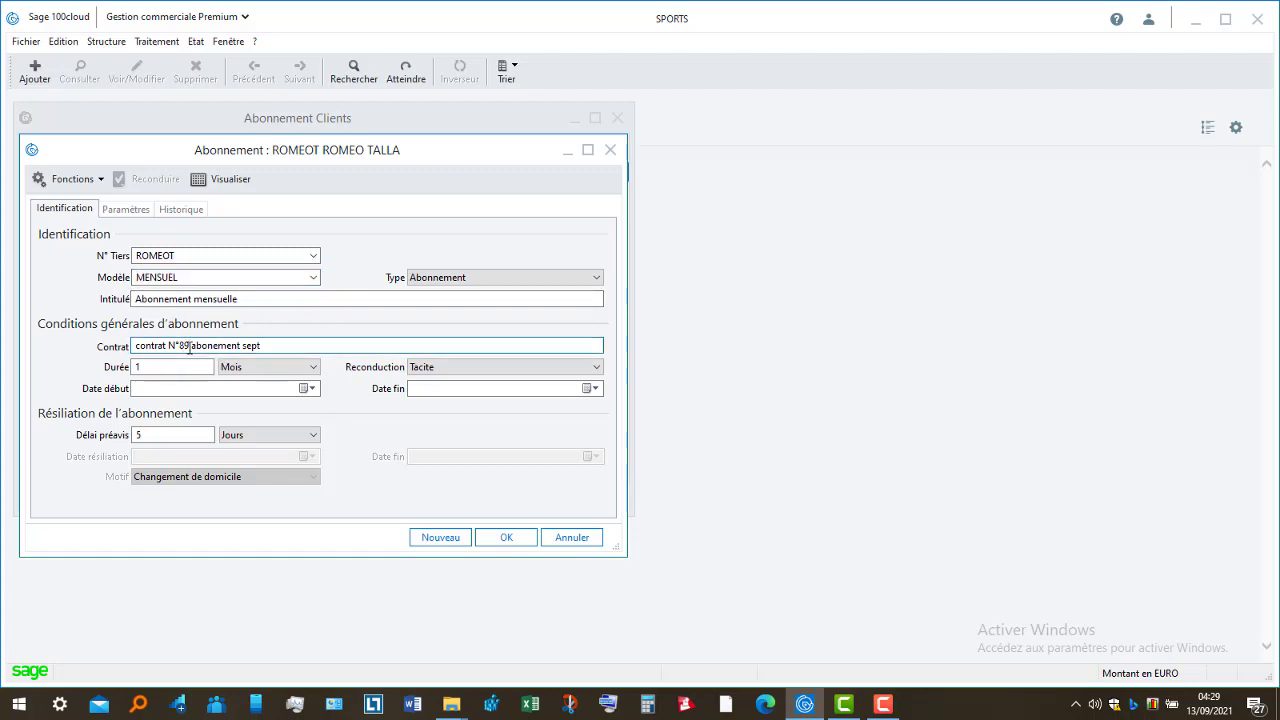
{"action": "key", "text": "BackSpace"}
{"action": "key", "text": "BackSpace"}
{"action": "type", "text": "56787"}
{"action": "left_click_drag", "start_coordinate": [277, 346], "coordinate": [257, 355]}
{"action": "key", "text": "BackSpace"}
{"action": "type", "text": "DE"}
{"action": "key", "text": "BackSpace"}
{"action": "type", "text": "ece"}
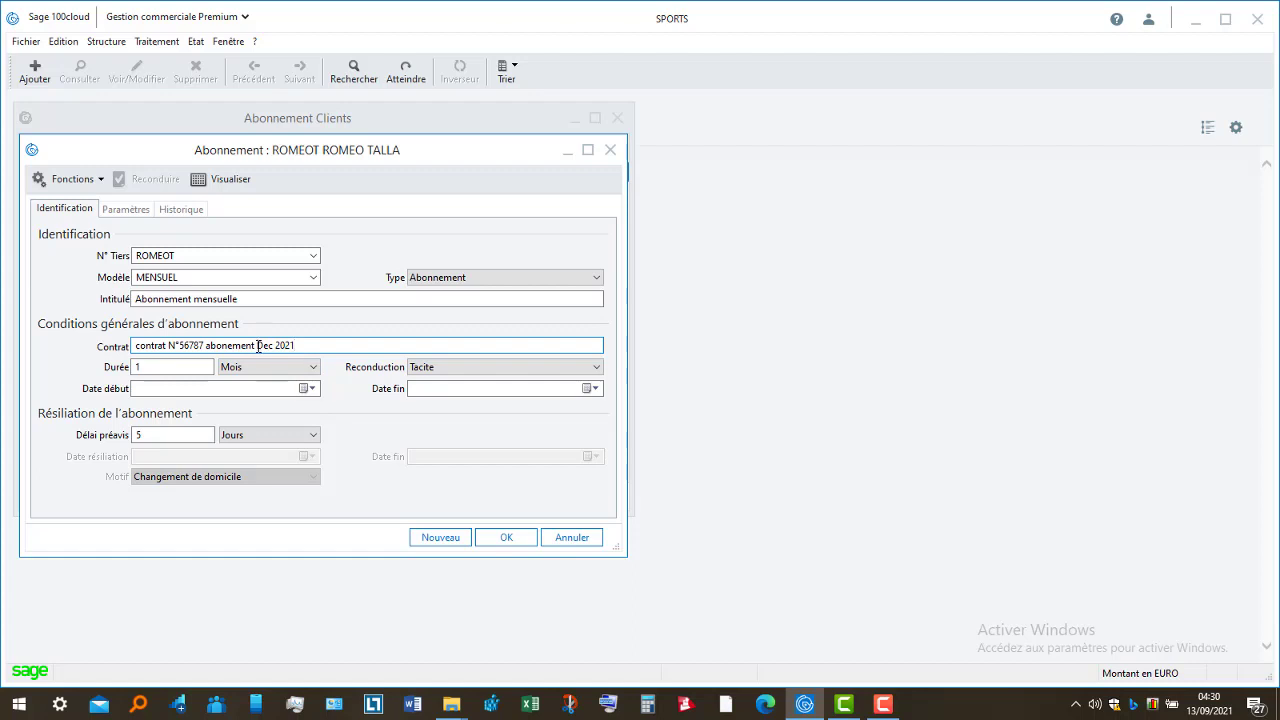
{"action": "key", "text": "BackSpace"}
{"action": "key", "text": "BackSpace"}
{"action": "key", "text": "BackSpace"}
{"action": "key", "text": "BackSpace"}
{"action": "key", "text": "BackSpace"}
{"action": "key", "text": "BackSpace"}
{"action": "key", "text": "BackSpace"}
{"action": "key", "text": "BackSpace"}
{"action": "key", "text": "BackSpace"}
{"action": "key", "text": "BackSpace"}
{"action": "key", "text": "BackSpace"}
{"action": "key", "text": "BackSpace"}
{"action": "key", "text": "BackSpace"}
{"action": "key", "text": "BackSpace"}
{"action": "key", "text": "BackSpace"}
{"action": "key", "text": "BackSpace"}
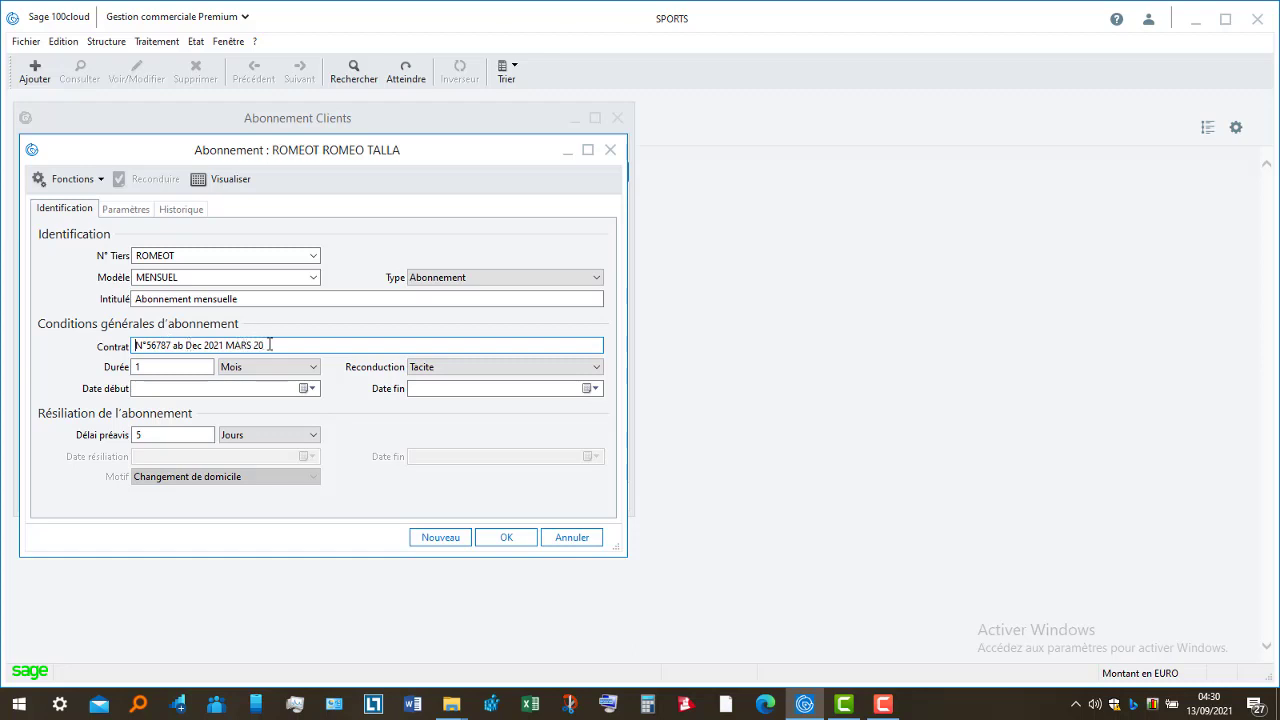
{"action": "type", "text": "22"}
- Set the duration to 4 months and the start date to 01/11/2021
{"action": "left_click", "coordinate": [204, 366]}
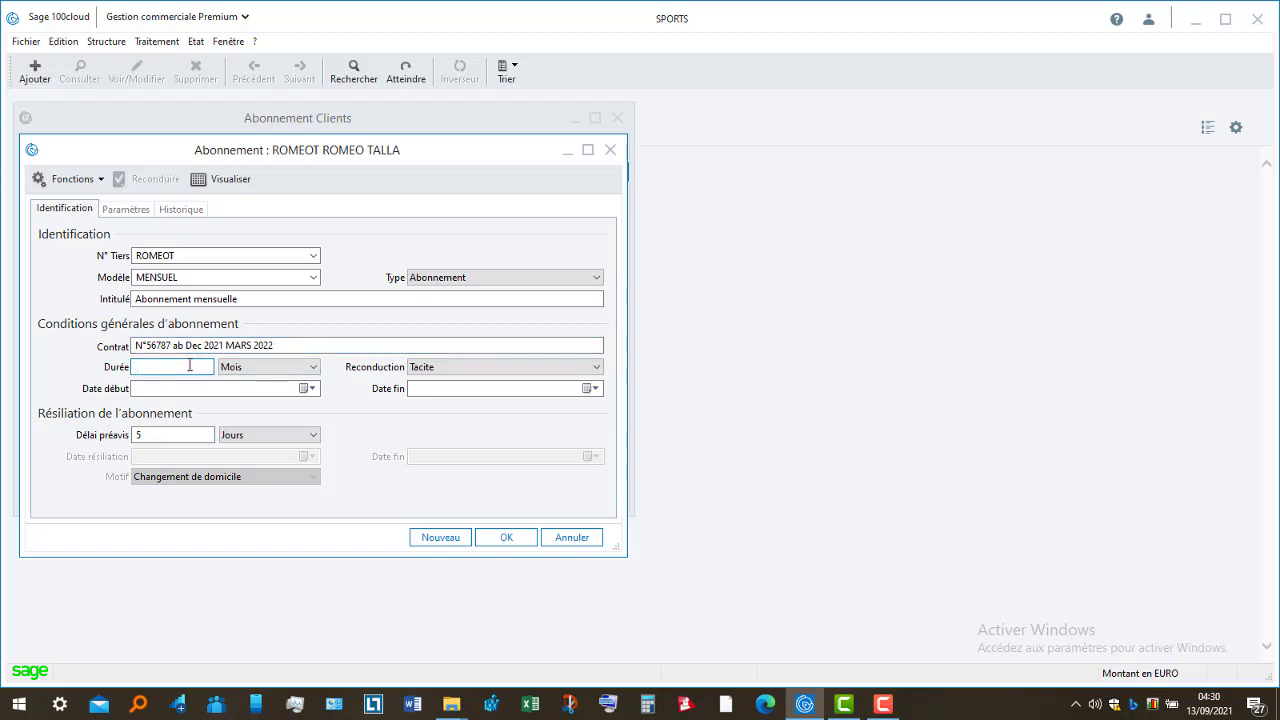
{"action": "left_click", "coordinate": [312, 389]}
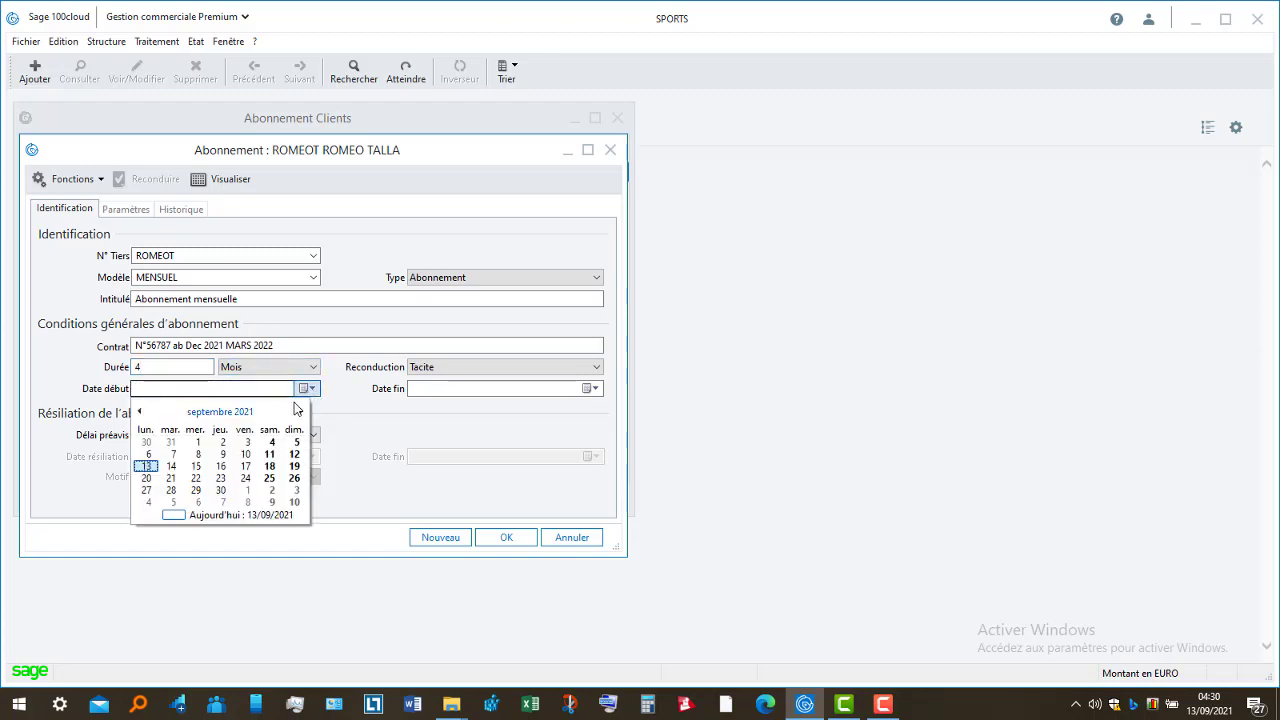
{"action": "left_click", "coordinate": [302, 412]}
{"action": "left_click", "coordinate": [302, 412]}
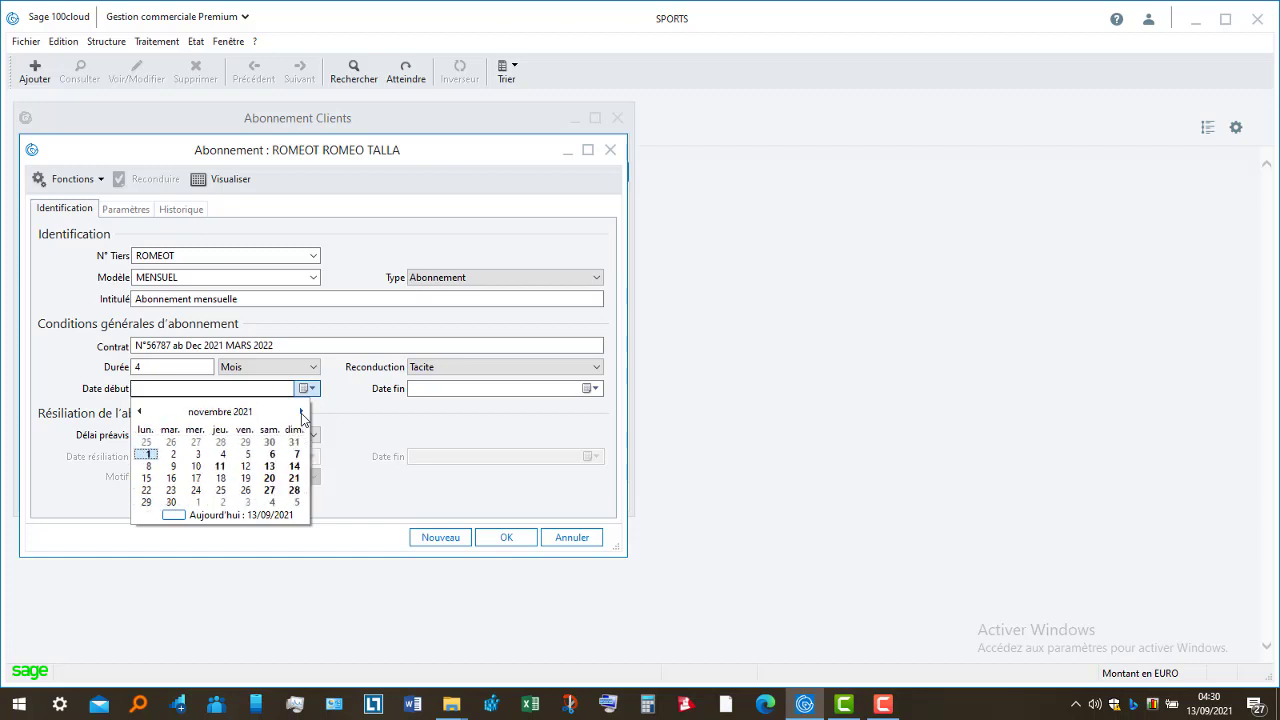
{"action": "left_click", "coordinate": [147, 454]}
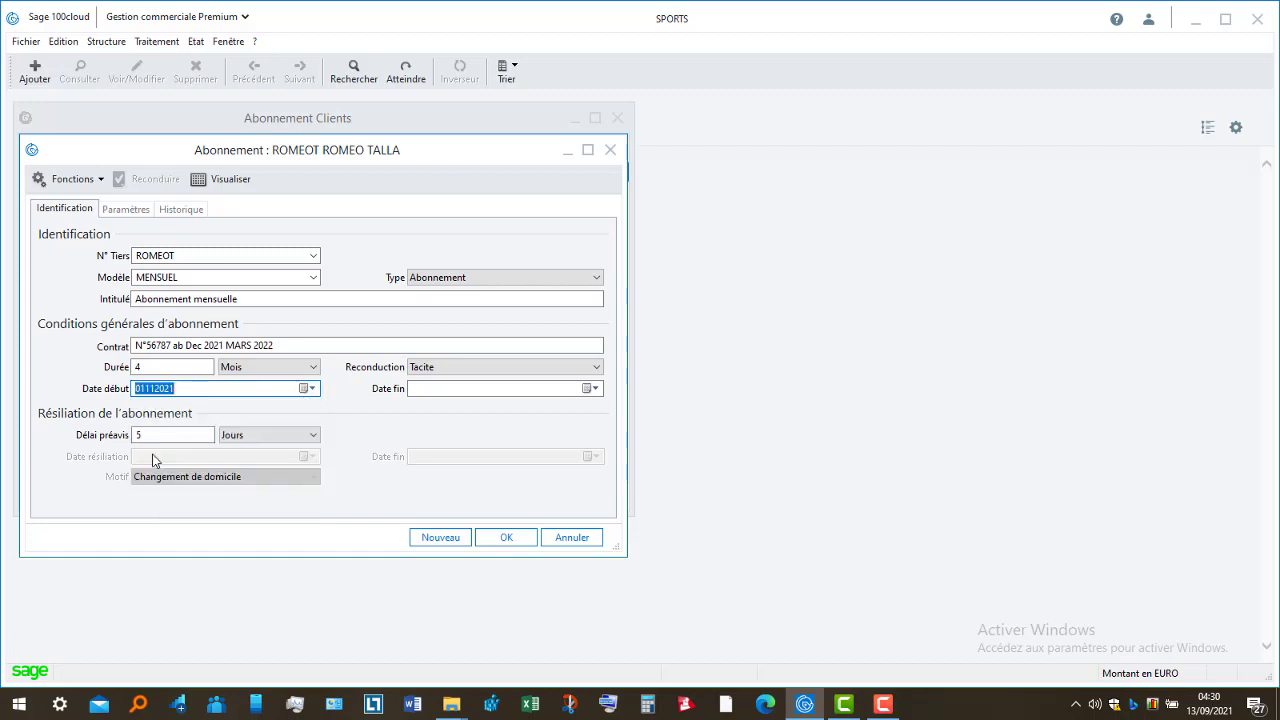
- Set the subscription end date to 31/03/2022
{"action": "left_click", "coordinate": [597, 388]}
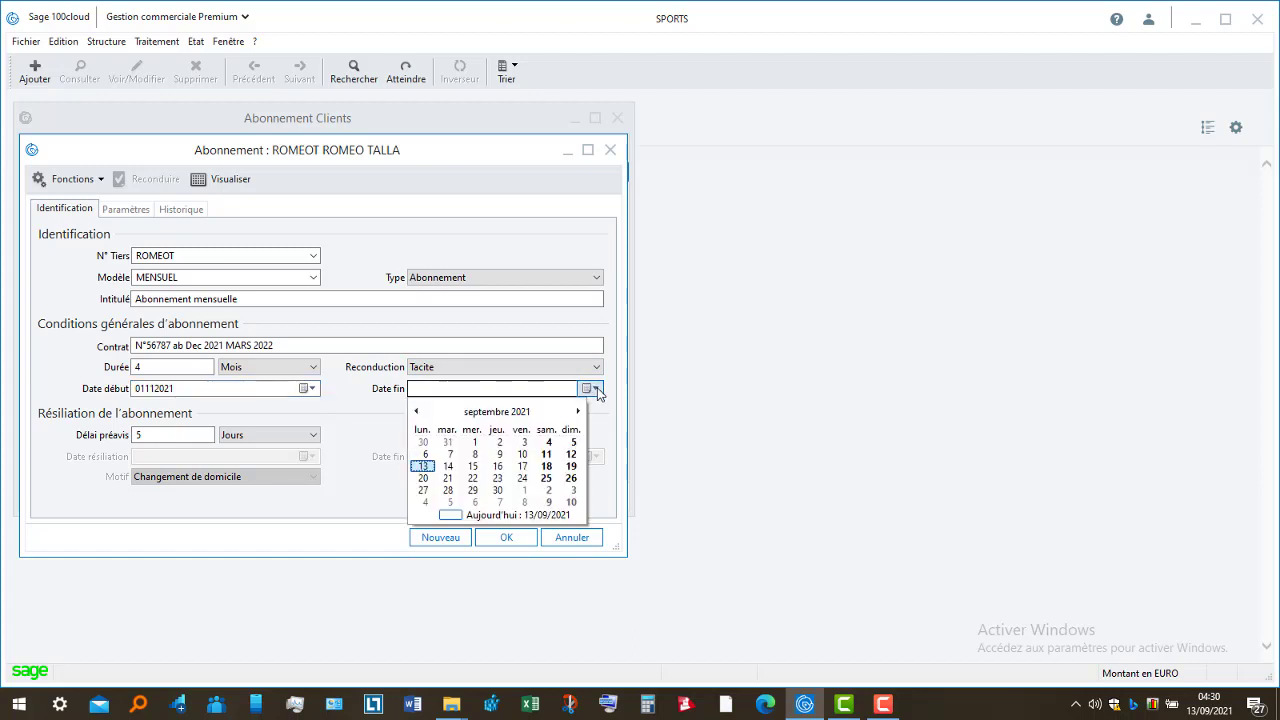
{"action": "left_click", "coordinate": [578, 411]}
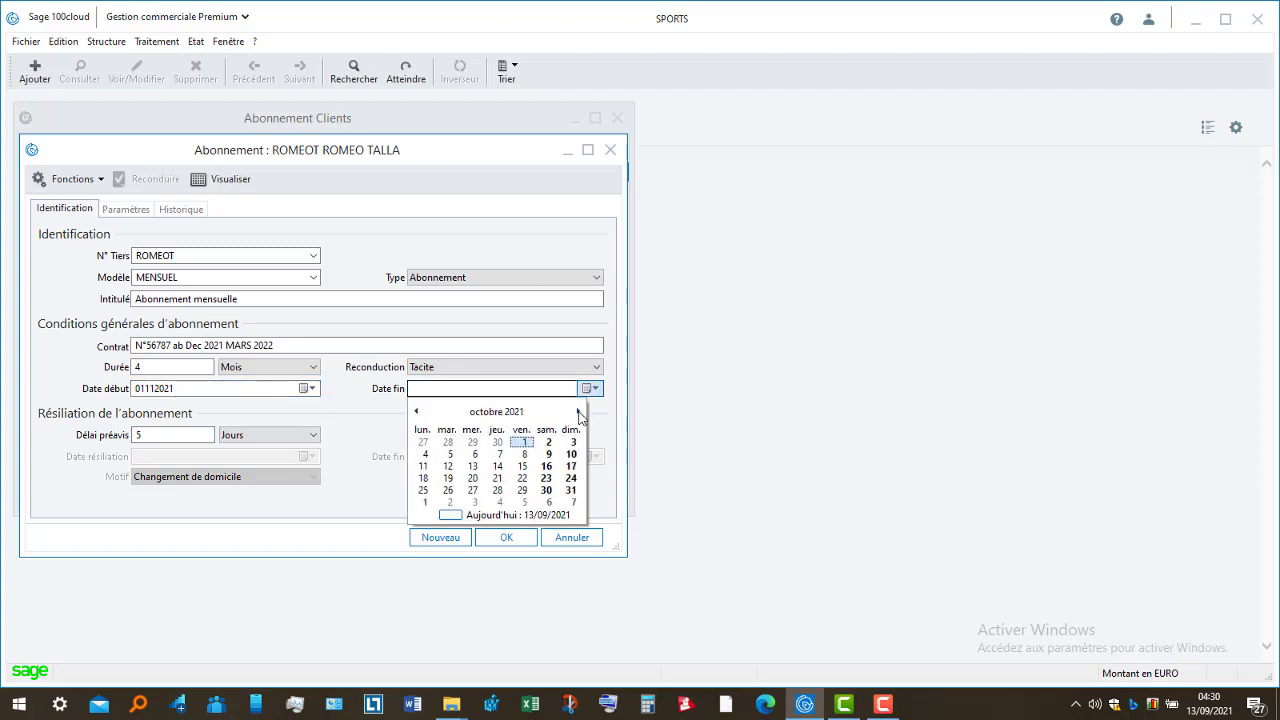
{"action": "left_click", "coordinate": [579, 412]}
{"action": "left_click", "coordinate": [579, 412]}
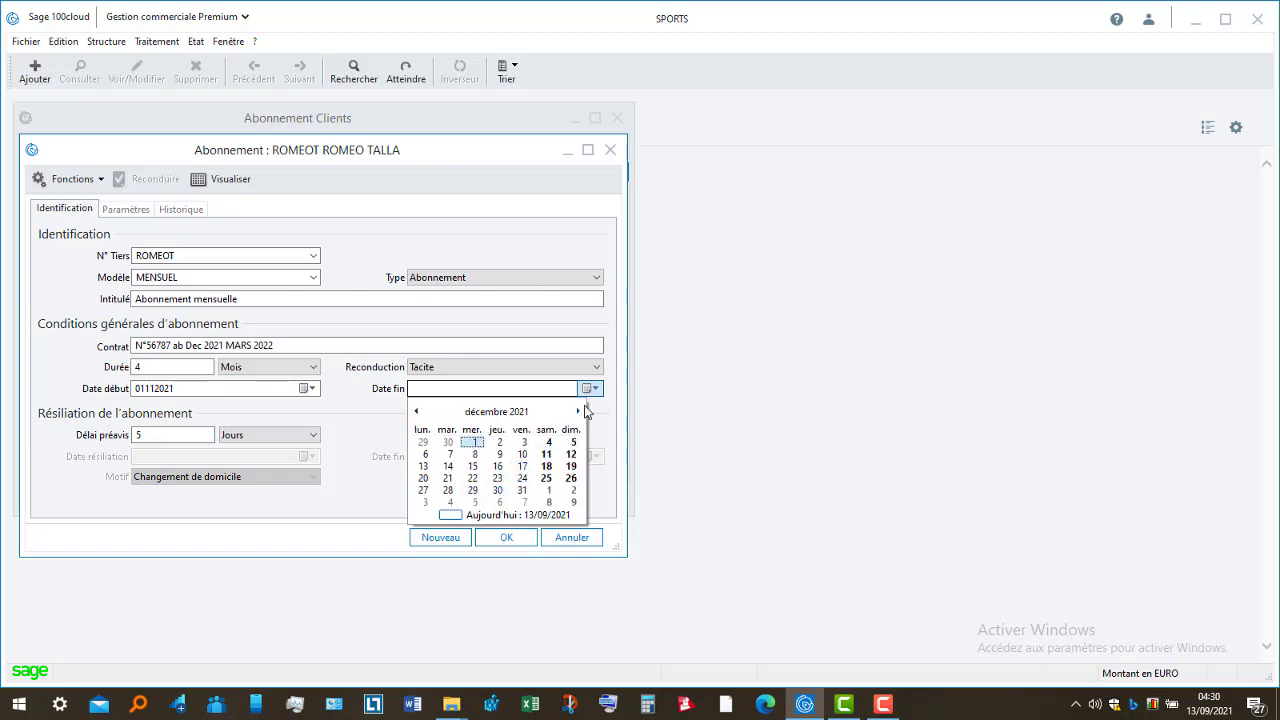
{"action": "left_click", "coordinate": [578, 412]}
{"action": "left_click", "coordinate": [578, 412]}
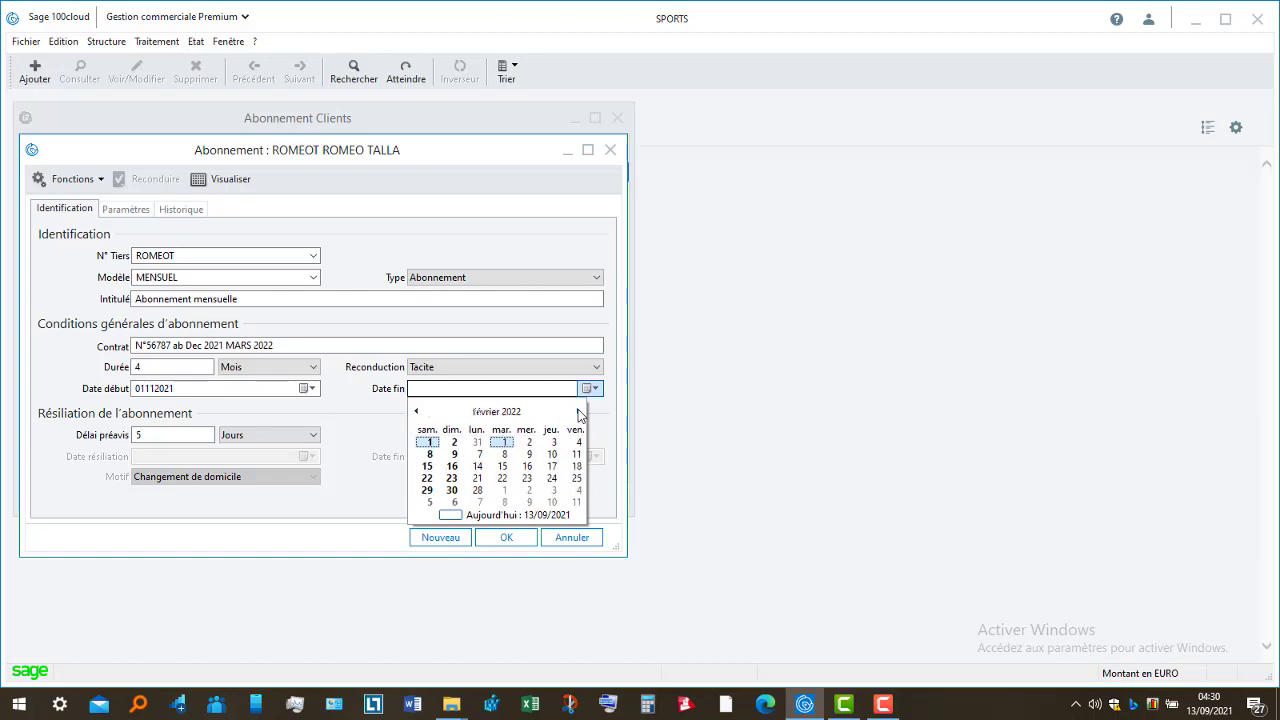
{"action": "left_click", "coordinate": [578, 412]}
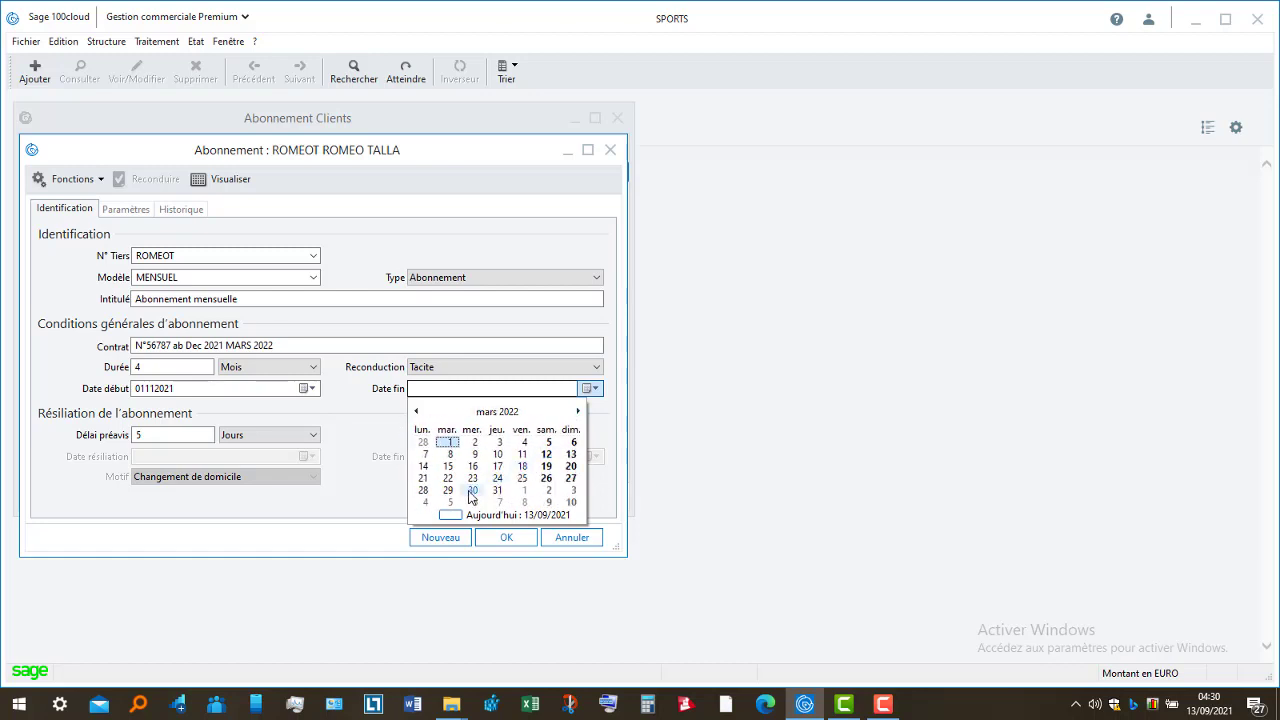
{"action": "left_click", "coordinate": [497, 490]}
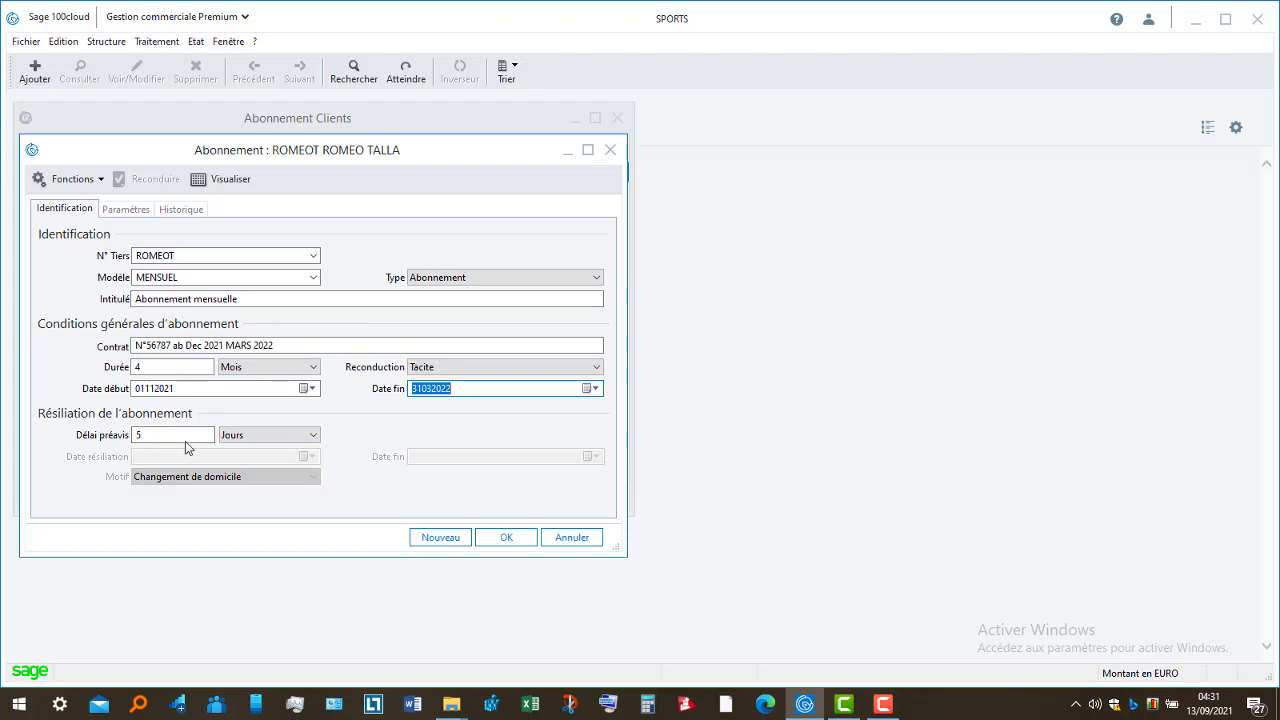
- Review the Paramètres periodicity, then view the five Non générée periods in Historique
{"action": "left_click", "coordinate": [140, 215]}
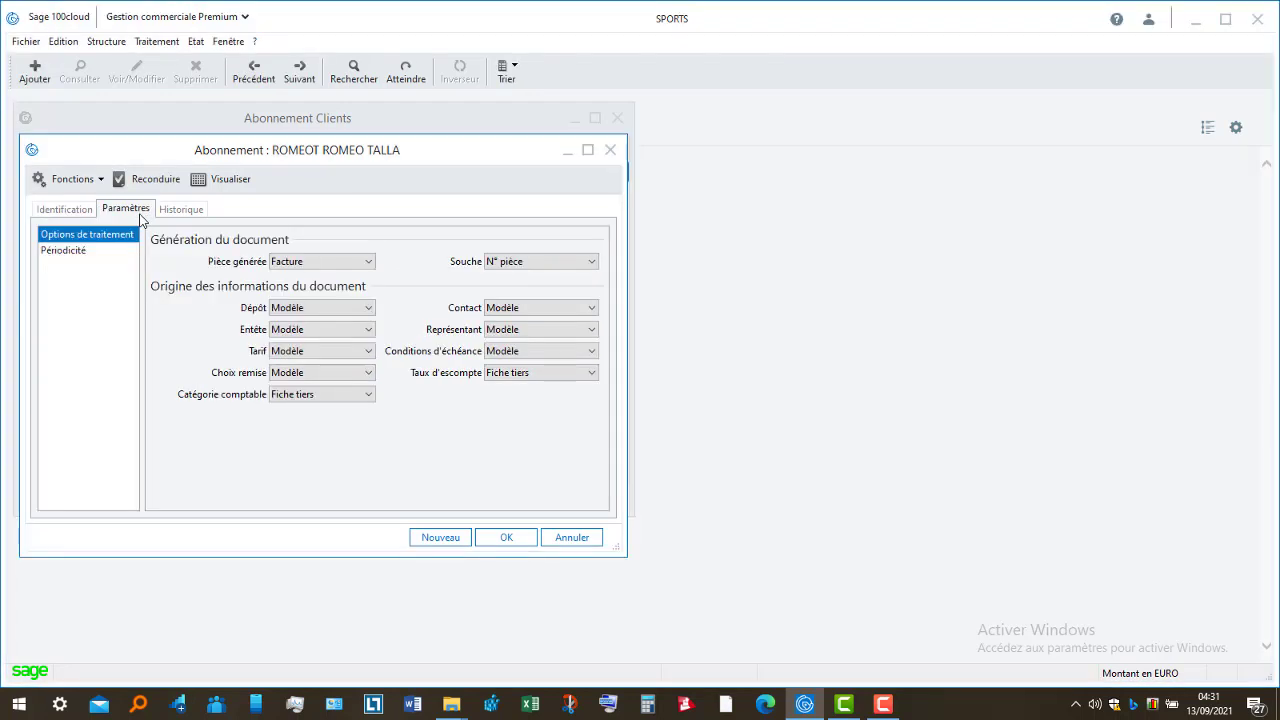
{"action": "left_click", "coordinate": [84, 250]}
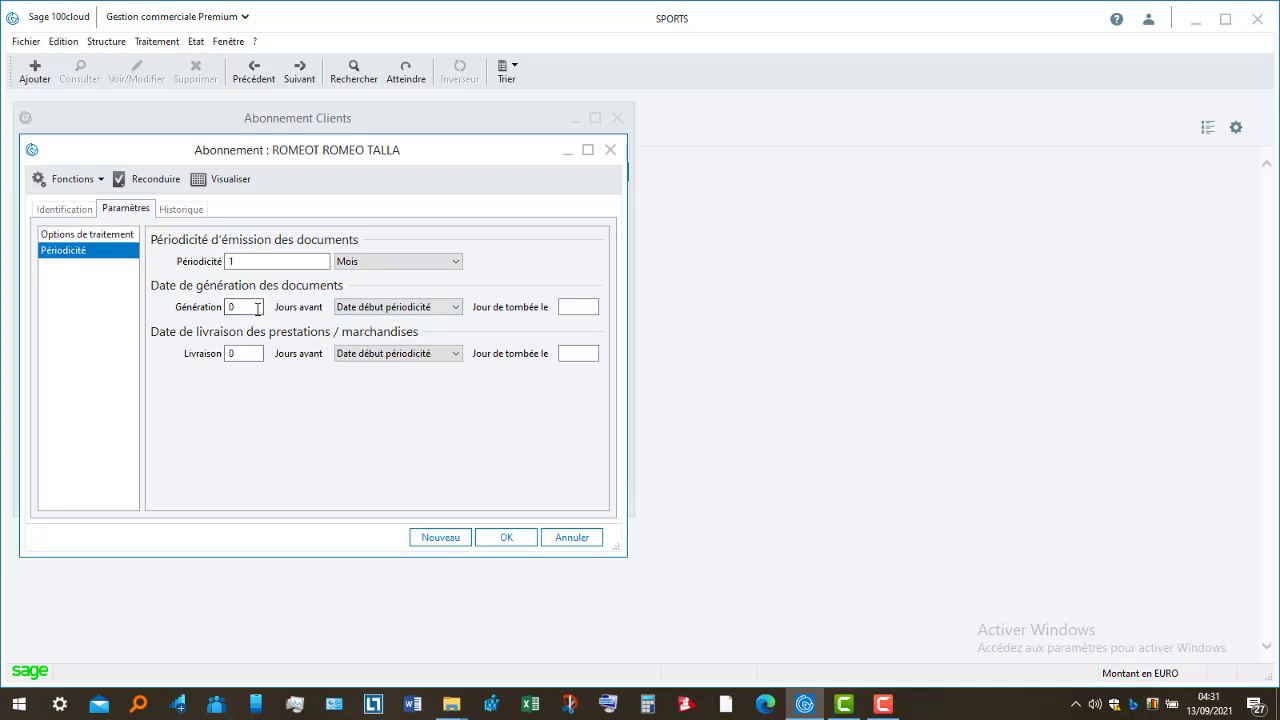
{"action": "left_click", "coordinate": [182, 209]}
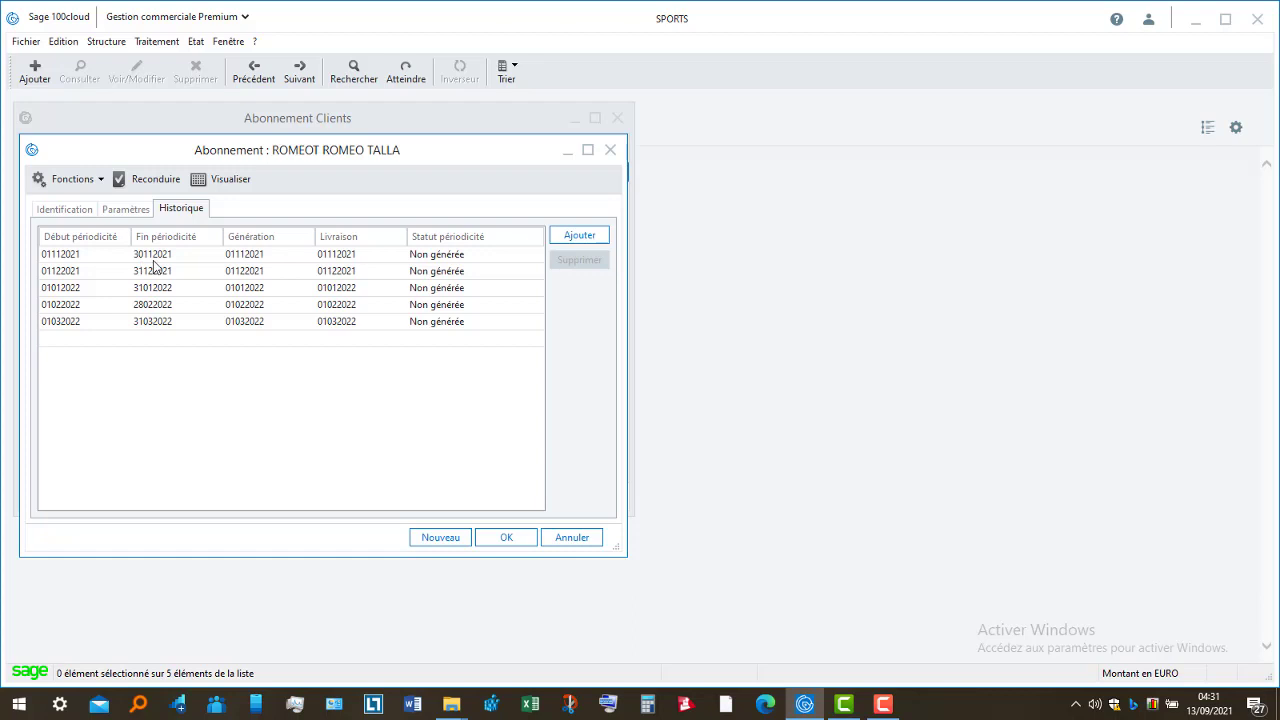
- Set Durée to 5 months and confirm updating the subscription history
{"action": "left_click", "coordinate": [64, 208]}
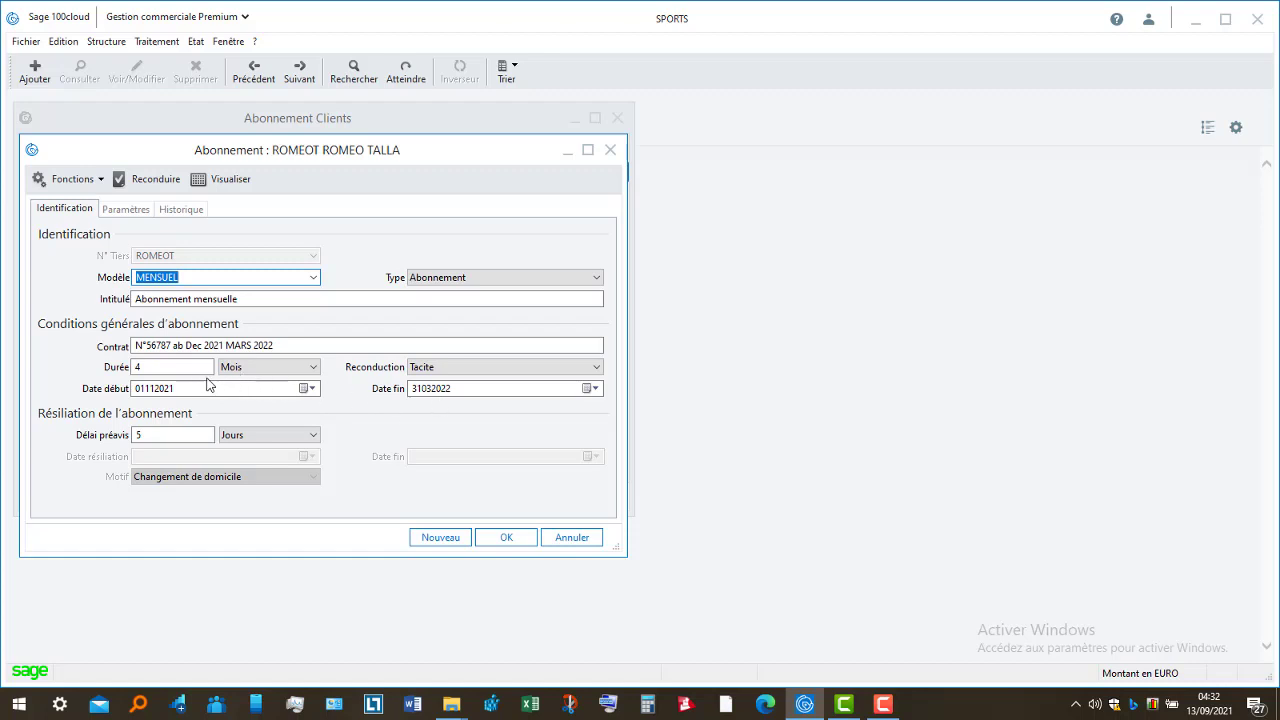
{"action": "left_click", "coordinate": [172, 371]}
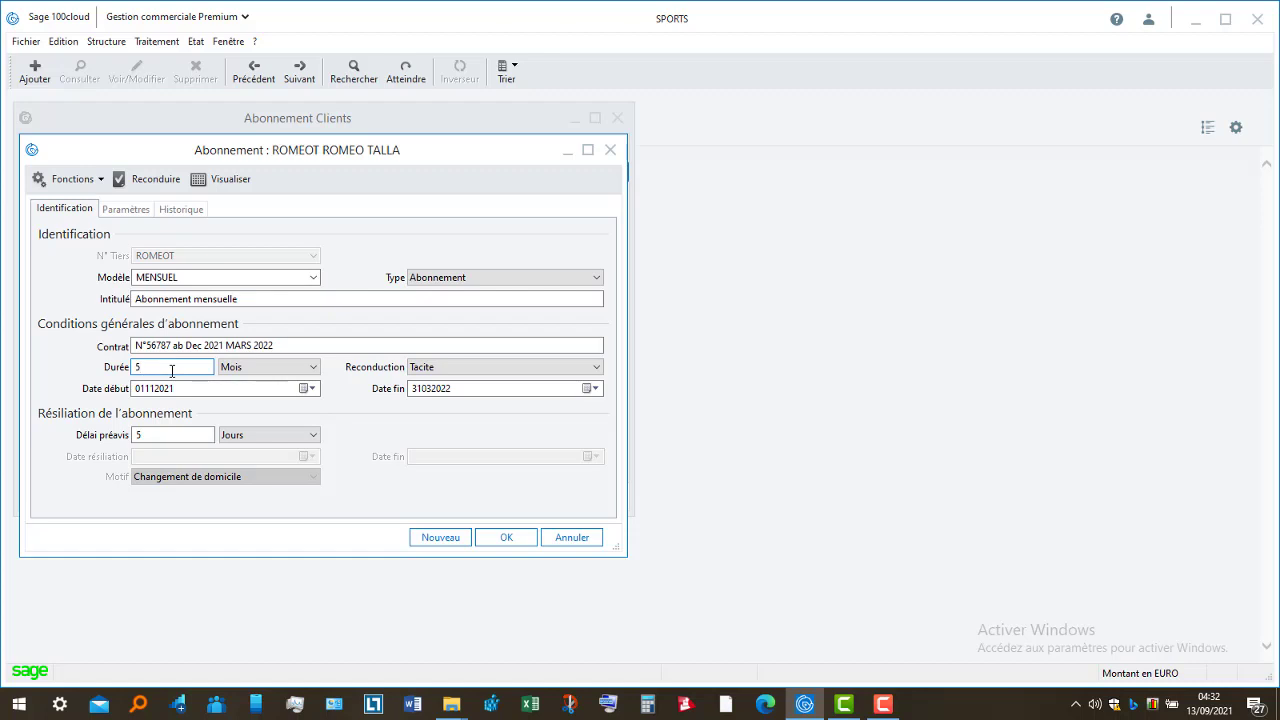
{"action": "left_click", "coordinate": [178, 212]}
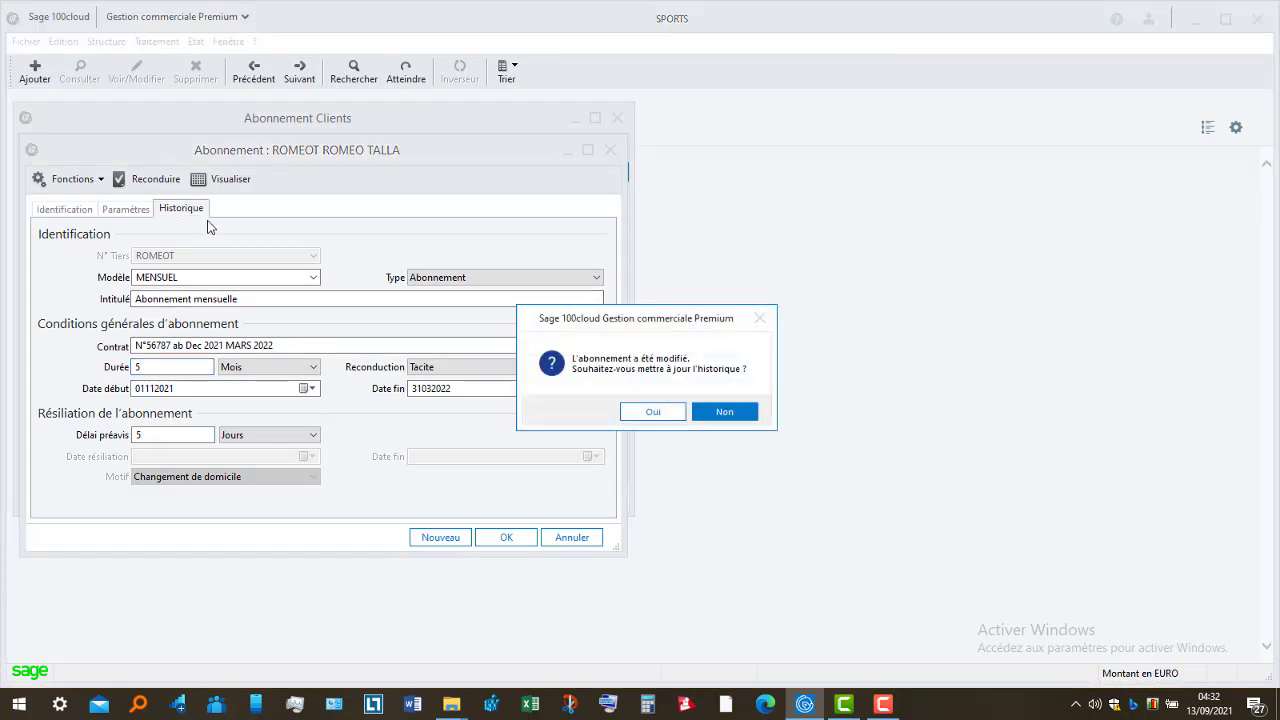
{"action": "left_click", "coordinate": [648, 411]}
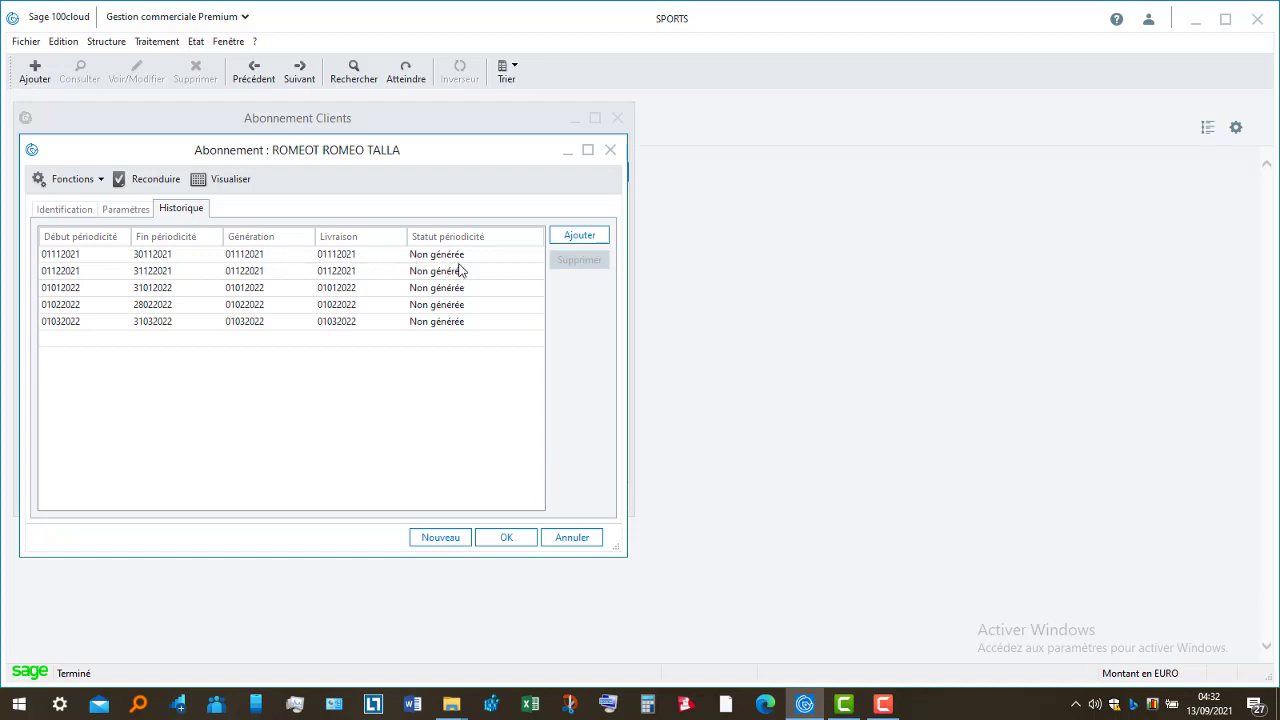
- Preview the Abonnement client letter showing the FAMH 12 000,00 monthly fee, then close it
{"action": "left_click", "coordinate": [230, 181]}
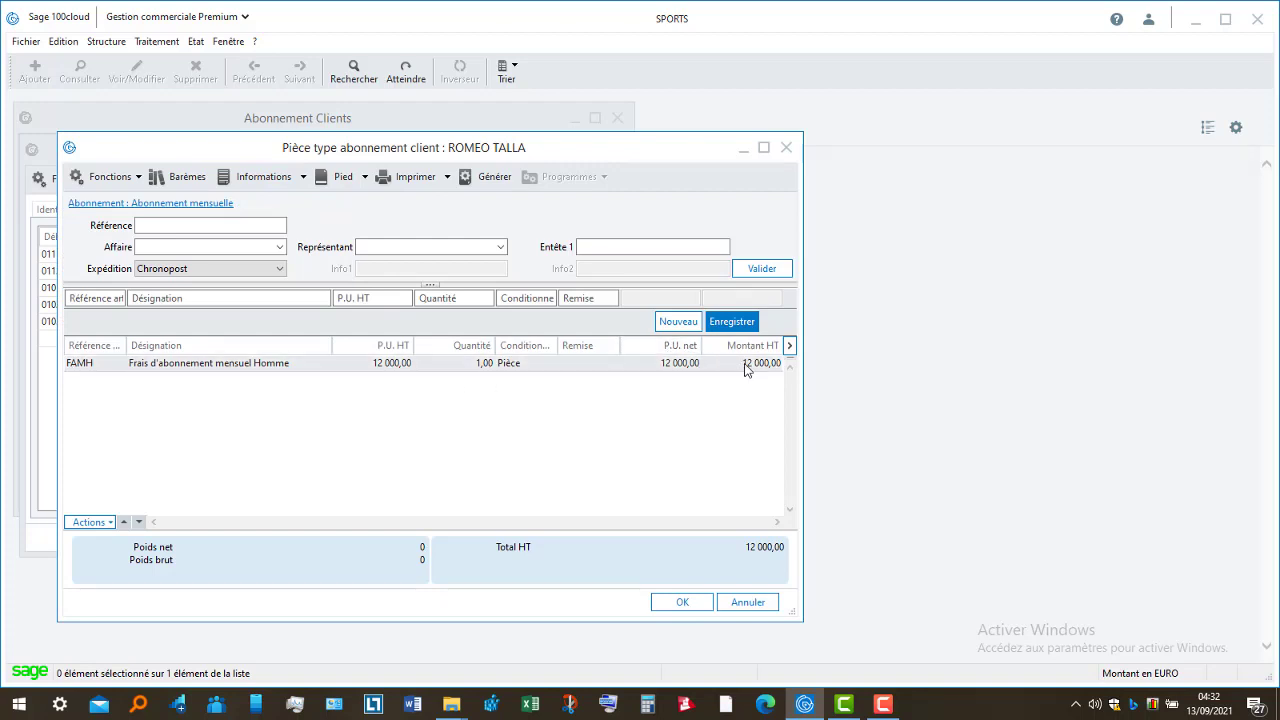
{"action": "left_click", "coordinate": [410, 181]}
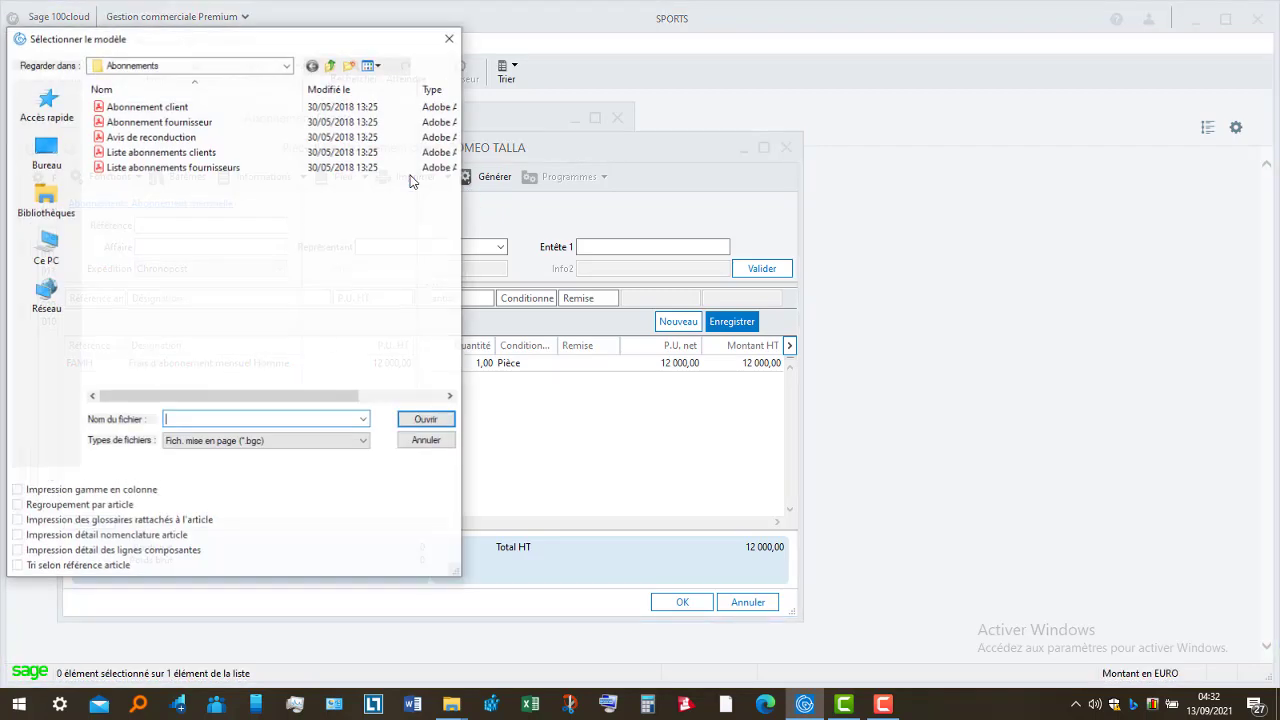
{"action": "left_click", "coordinate": [212, 106]}
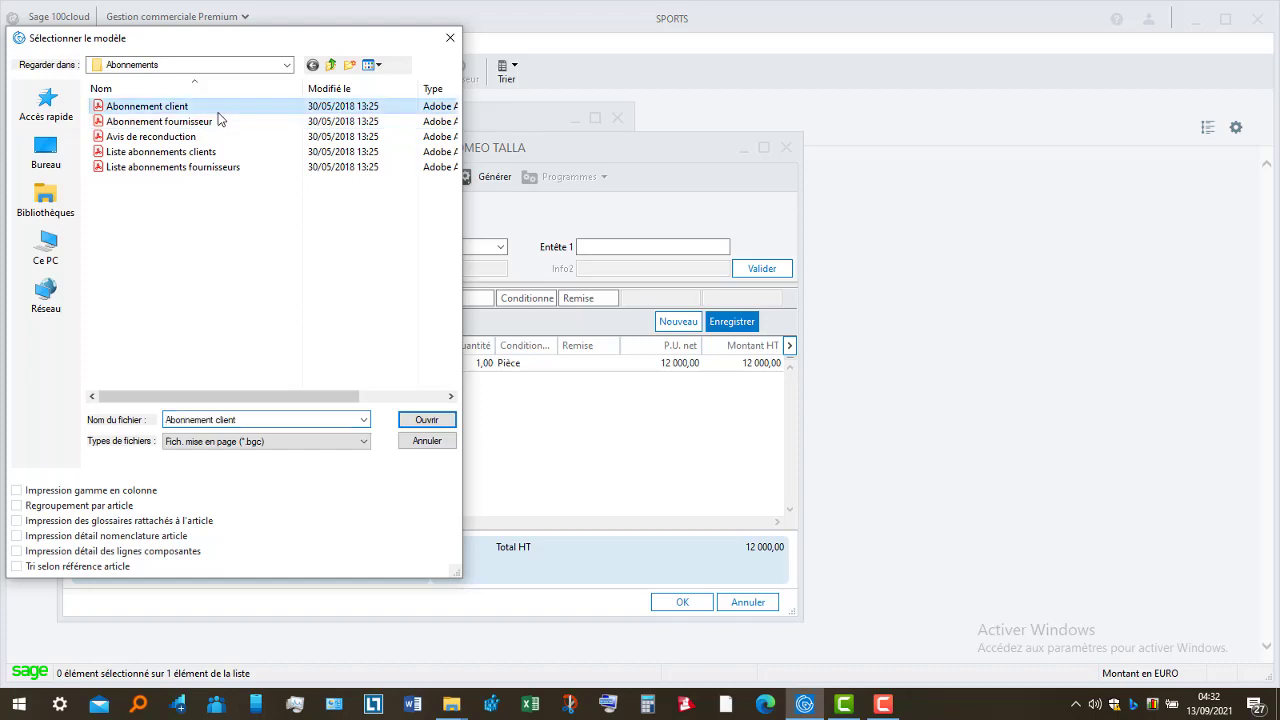
{"action": "left_click", "coordinate": [424, 420]}
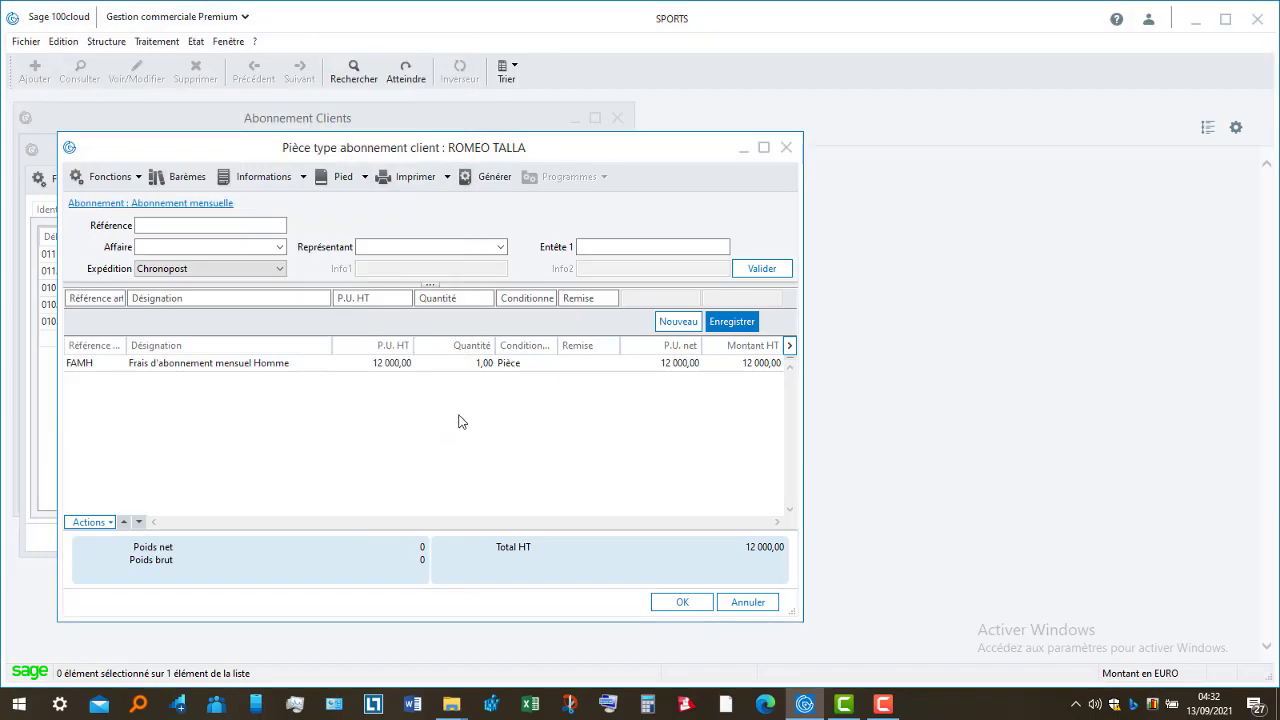
{"action": "left_click", "coordinate": [710, 493]}
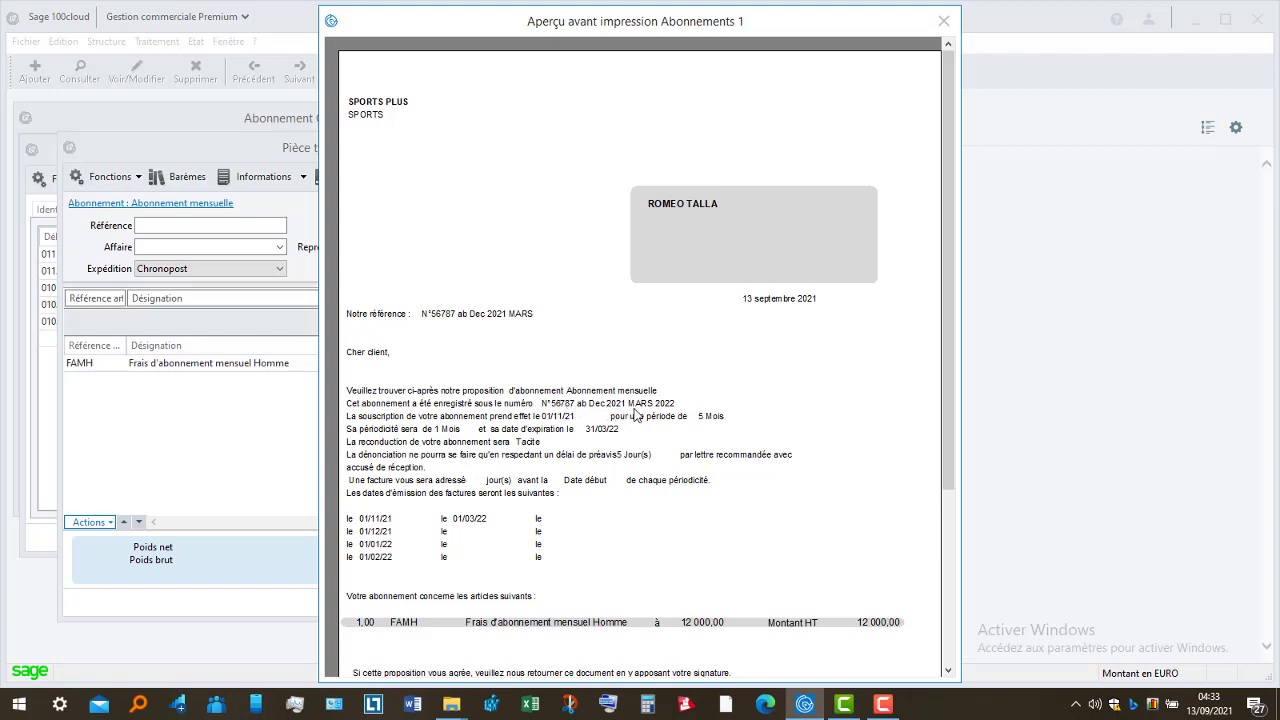
{"action": "left_click", "coordinate": [950, 593]}
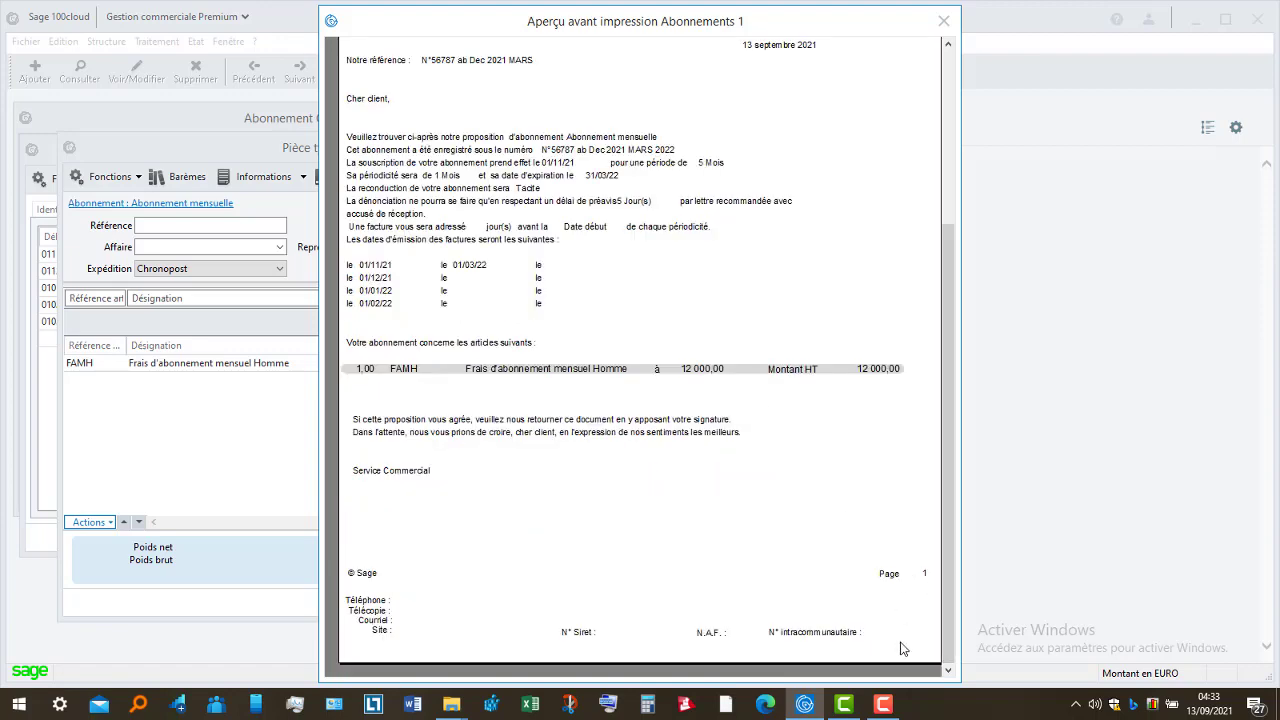
{"action": "left_click", "coordinate": [943, 21]}
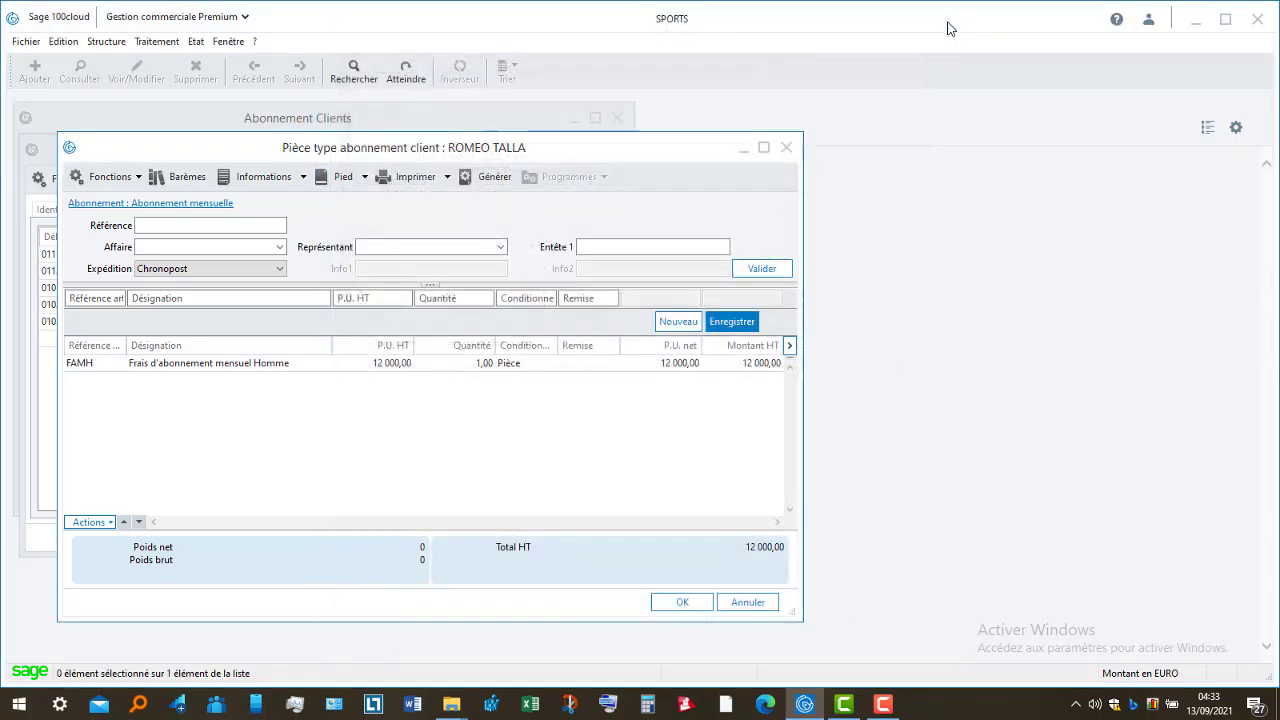
{"action": "left_click", "coordinate": [196, 205]}
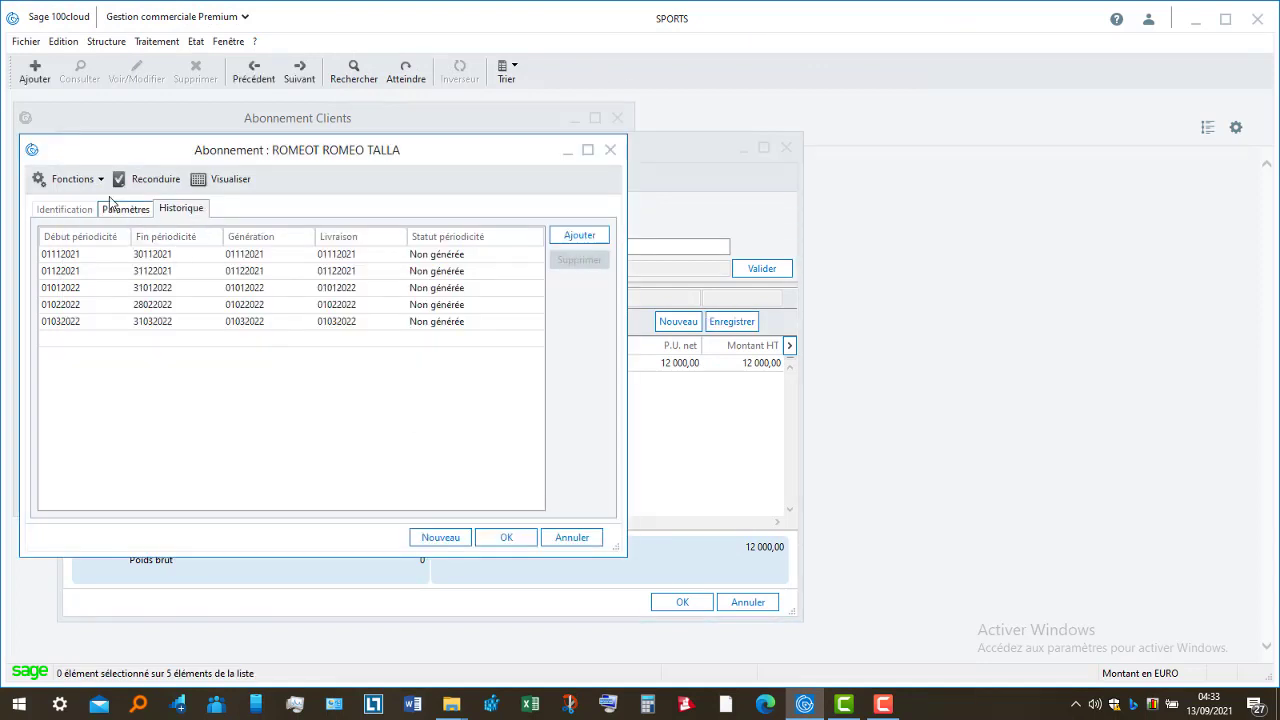
- Change the contract reference to N°56787 ab Nov 2021 MARS 2022 and reopen the model document
{"action": "left_click", "coordinate": [80, 215]}
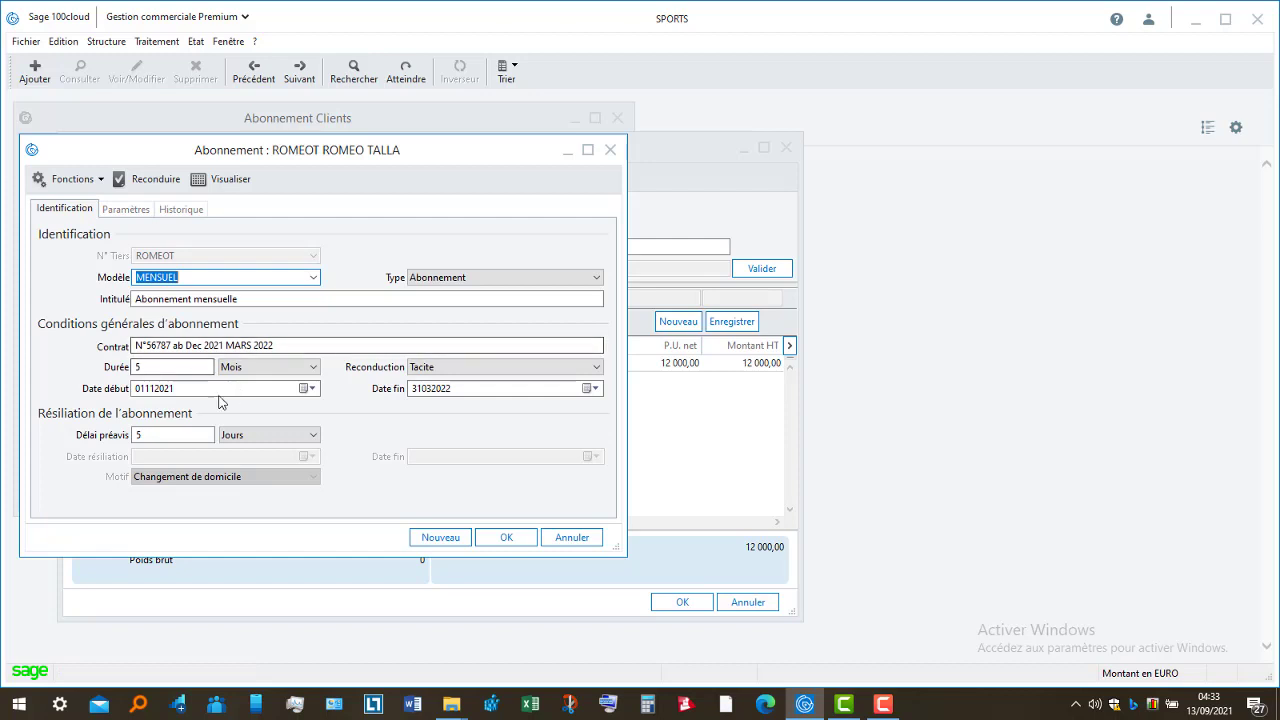
{"action": "left_click", "coordinate": [203, 345]}
{"action": "key", "text": "BackSpace"}
{"action": "key", "text": "BackSpace"}
{"action": "key", "text": "BackSpace"}
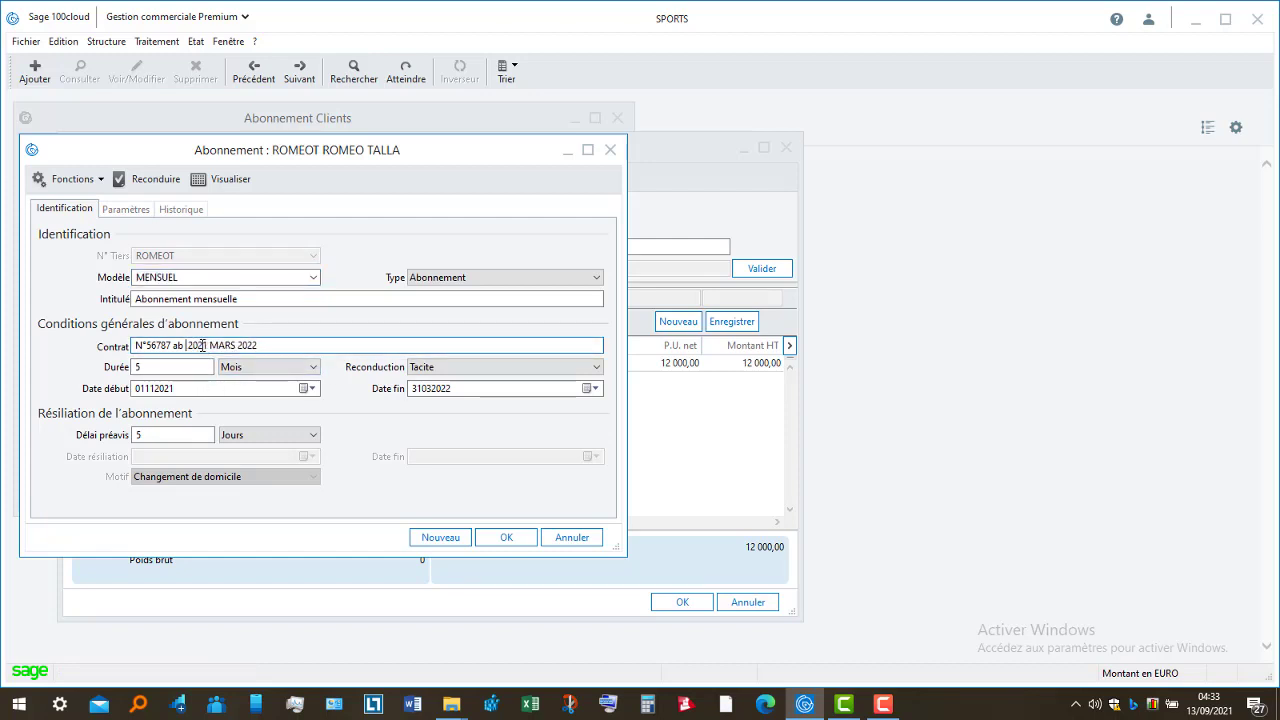
{"action": "type", "text": "N"}
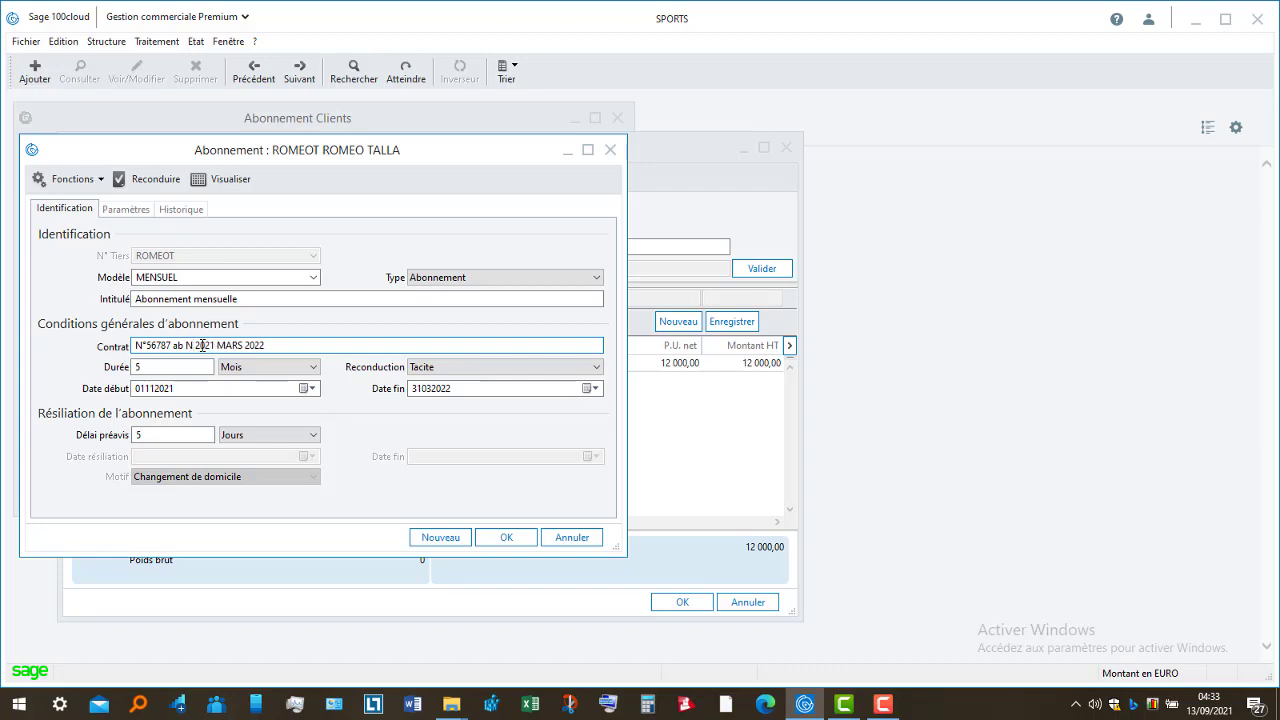
{"action": "type", "text": "ov"}
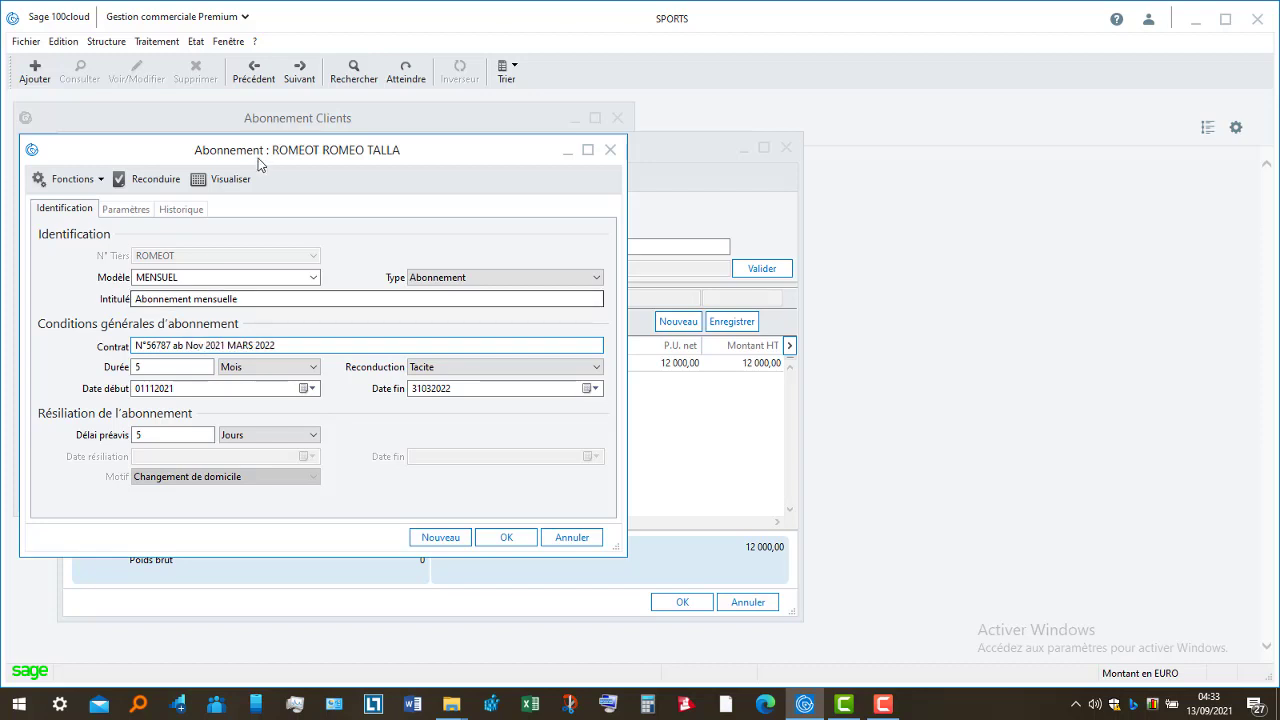
{"action": "left_click", "coordinate": [234, 177]}
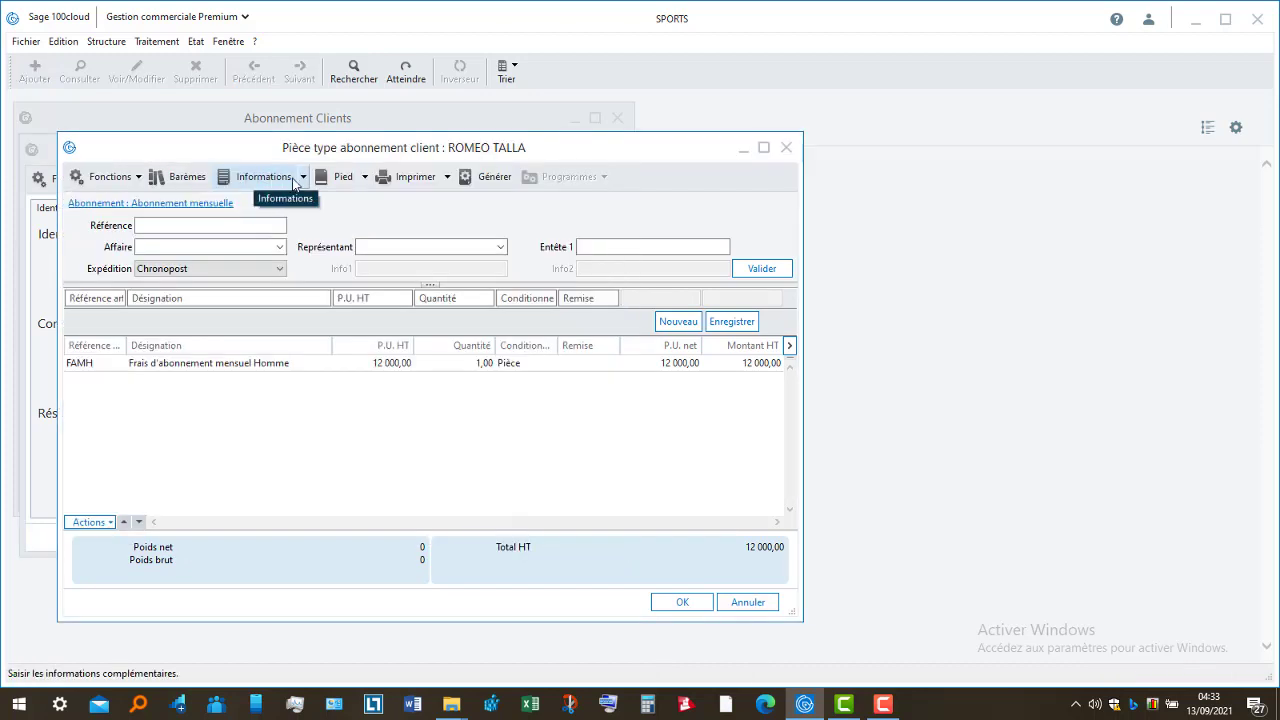
{"action": "left_click", "coordinate": [413, 179]}
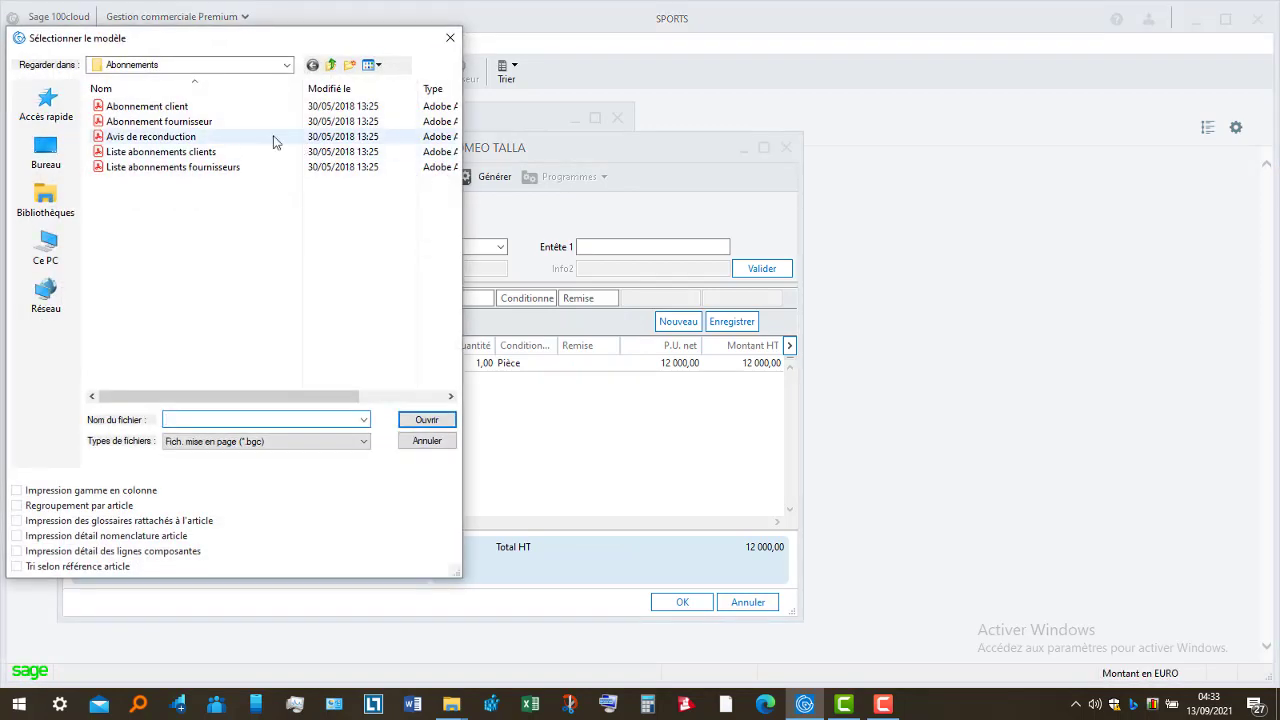
{"action": "left_click", "coordinate": [237, 112]}
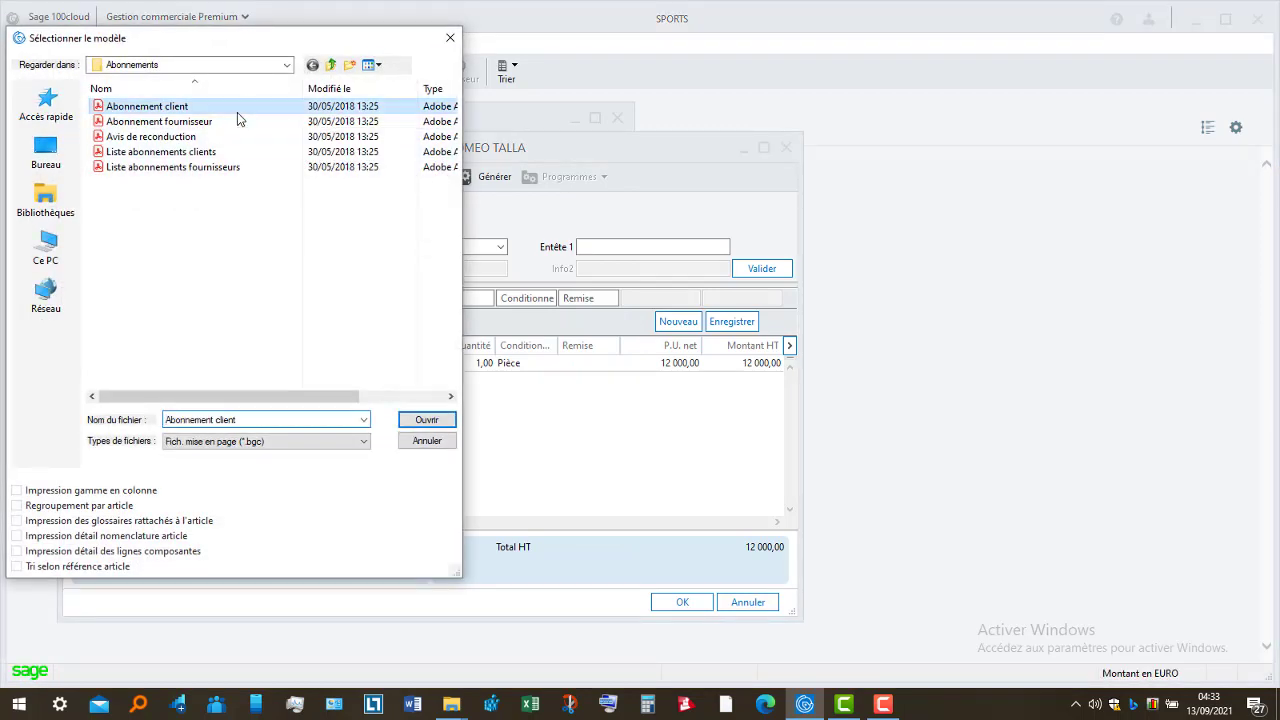
{"action": "left_click", "coordinate": [427, 420]}
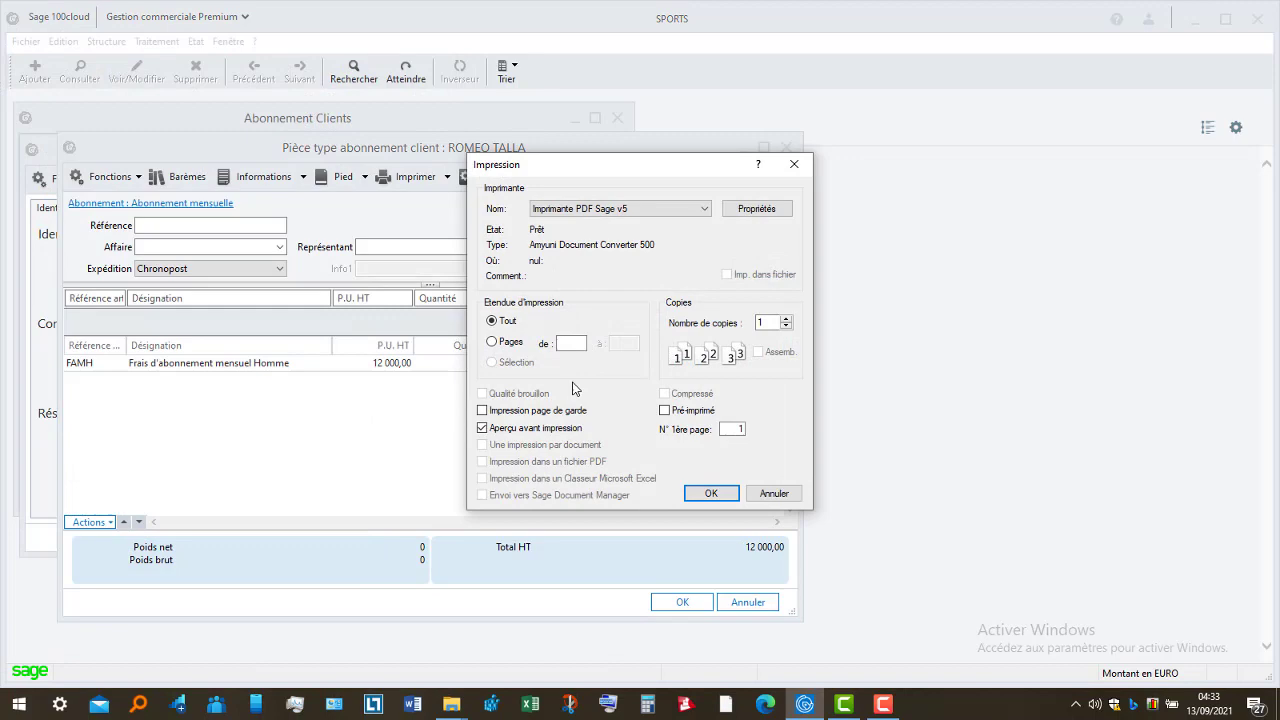
{"action": "left_click", "coordinate": [708, 500]}
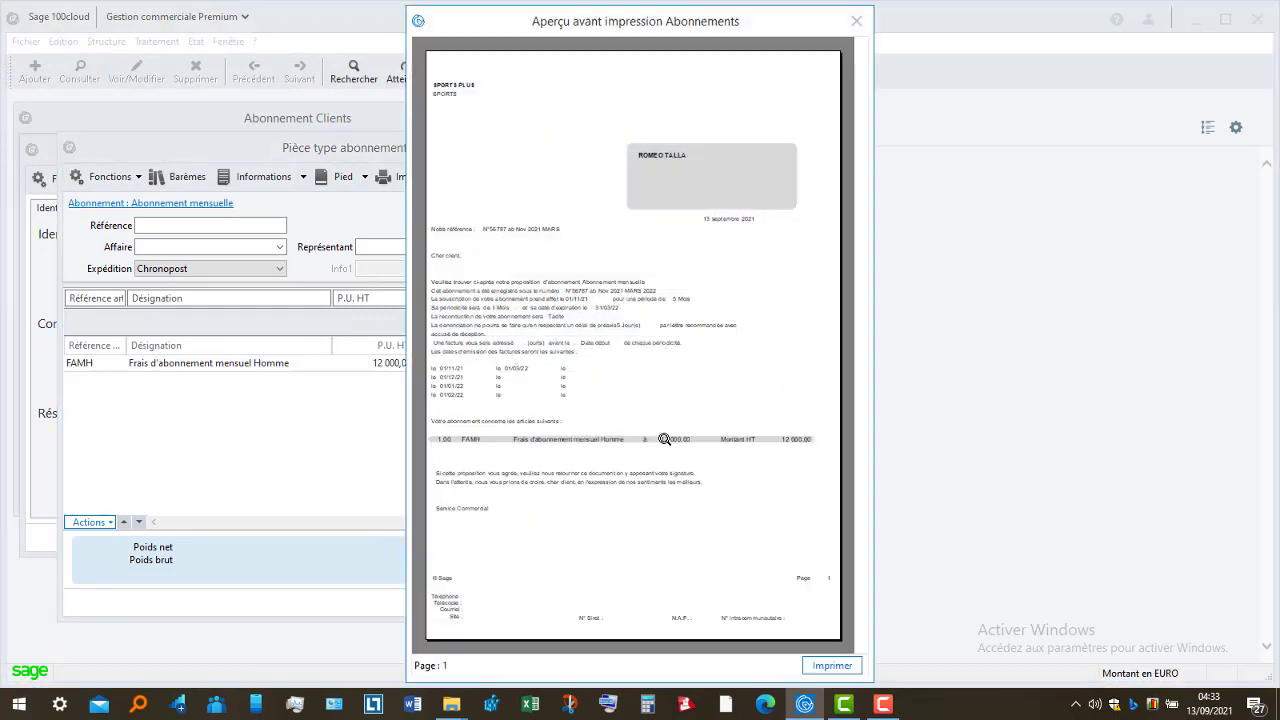
{"action": "left_click", "coordinate": [627, 343]}
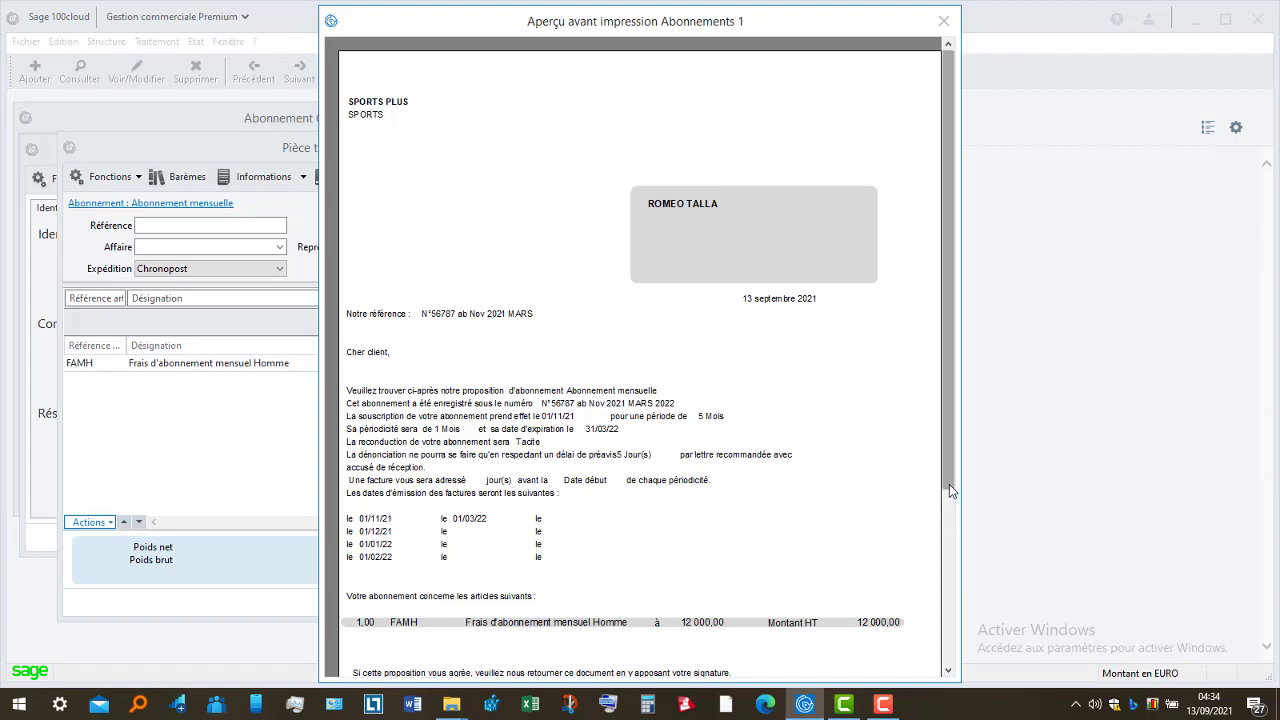
{"action": "left_click_drag", "start_coordinate": [949, 484], "coordinate": [990, 605]}
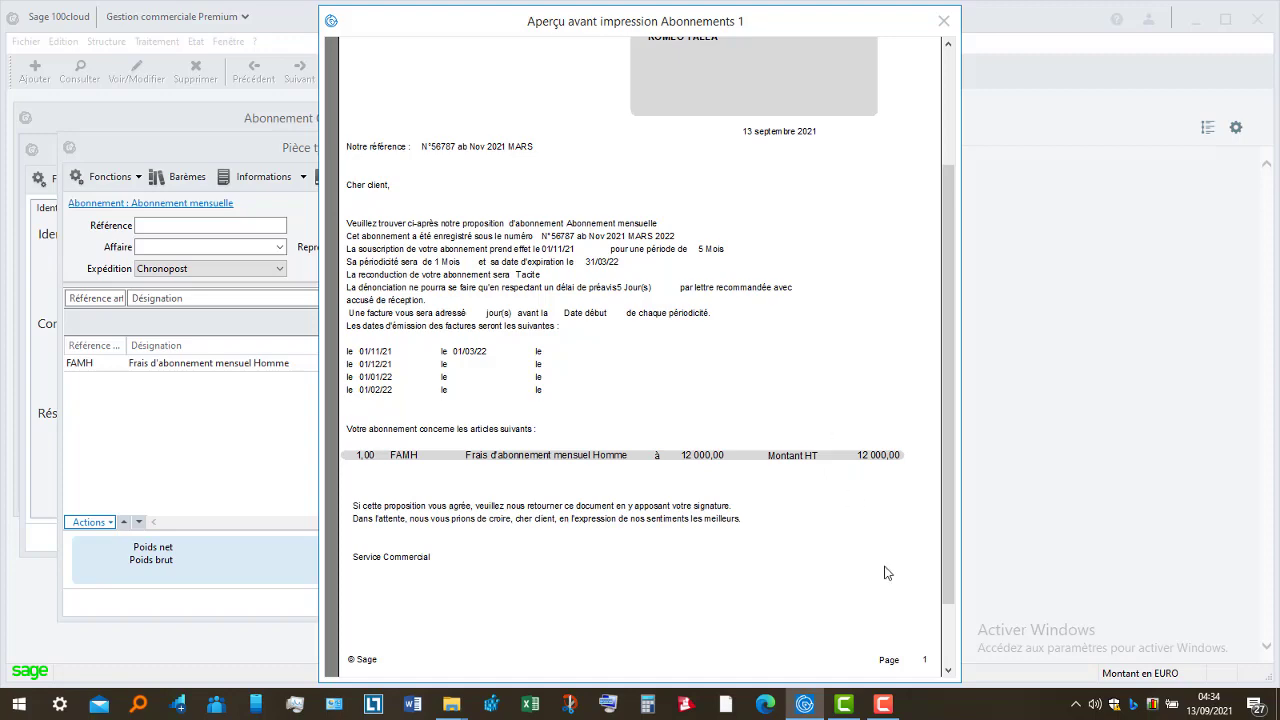
{"action": "left_click", "coordinate": [949, 641]}
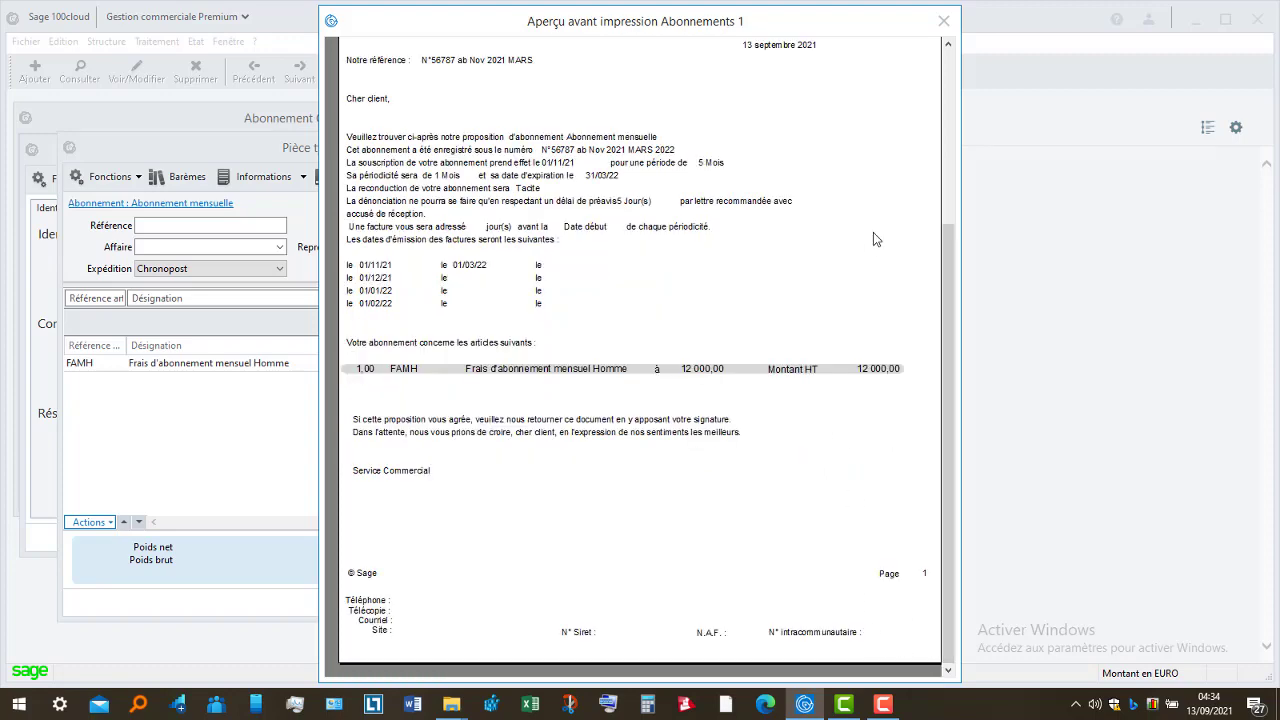
{"action": "left_click", "coordinate": [949, 178]}
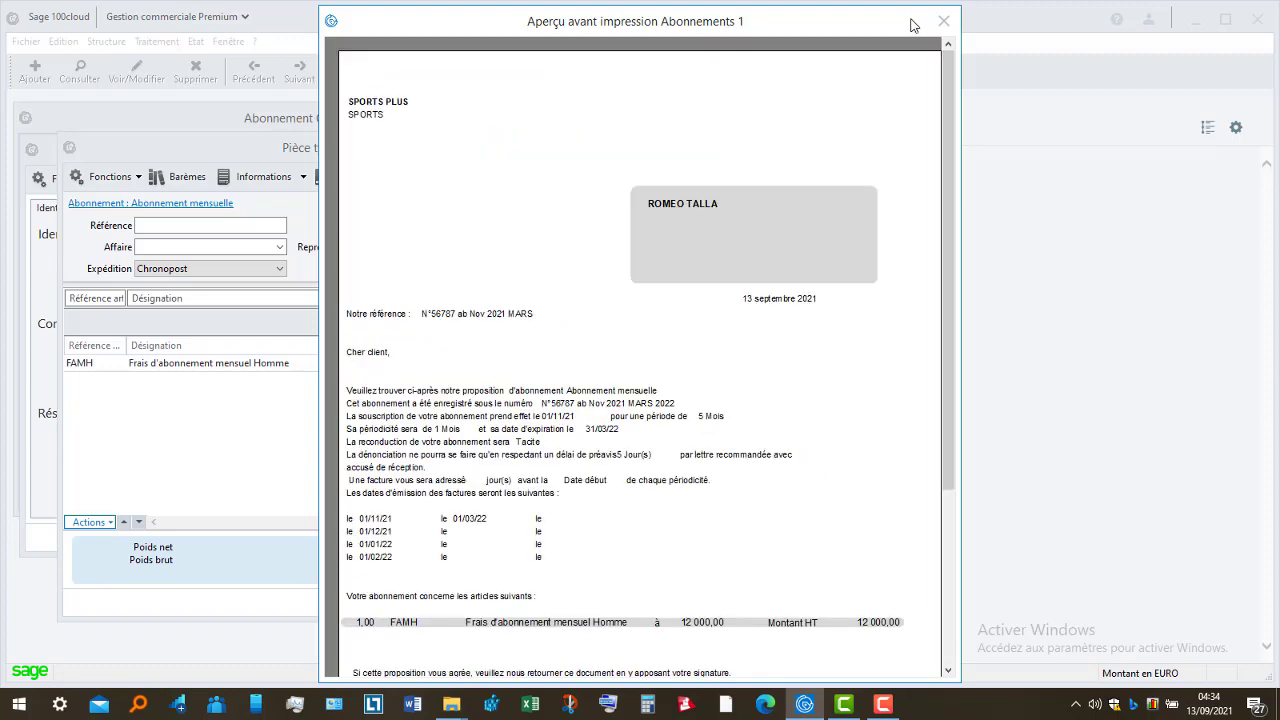
{"action": "left_click", "coordinate": [943, 21]}
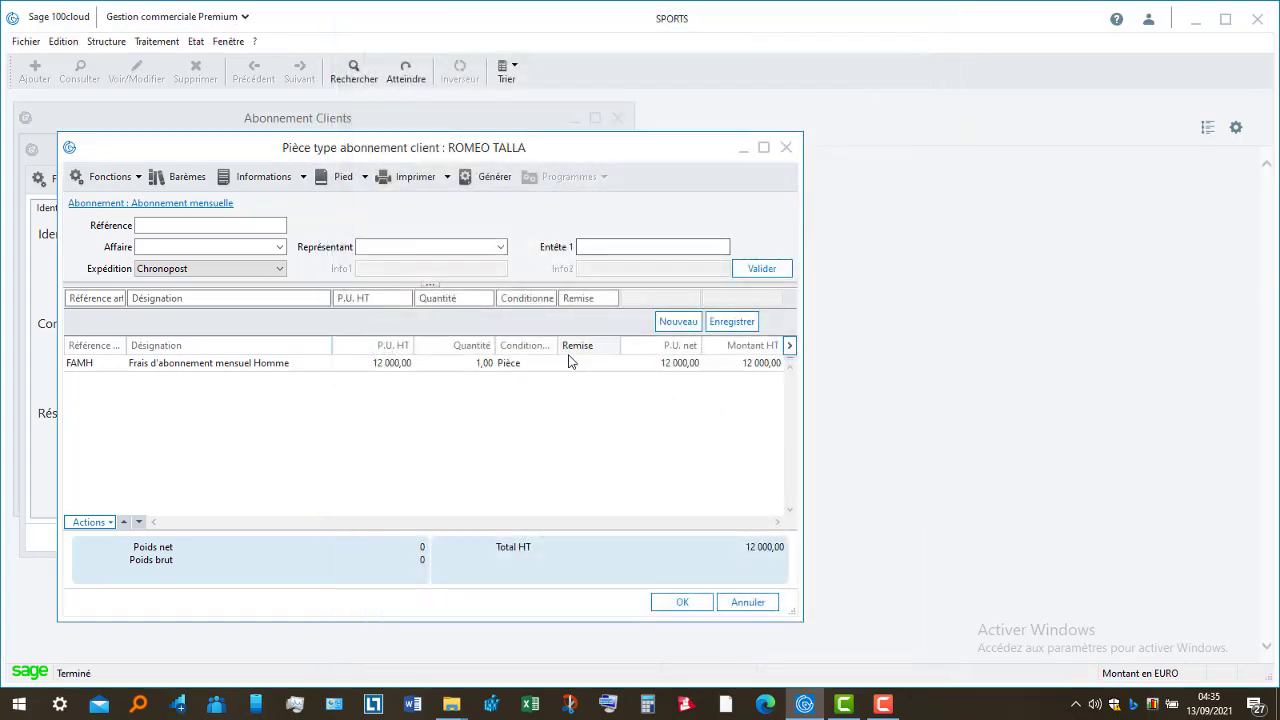
- Change the FAMH line quantity to 5 and save it, raising the total to 60 000,00 HT
{"action": "left_click", "coordinate": [567, 363]}
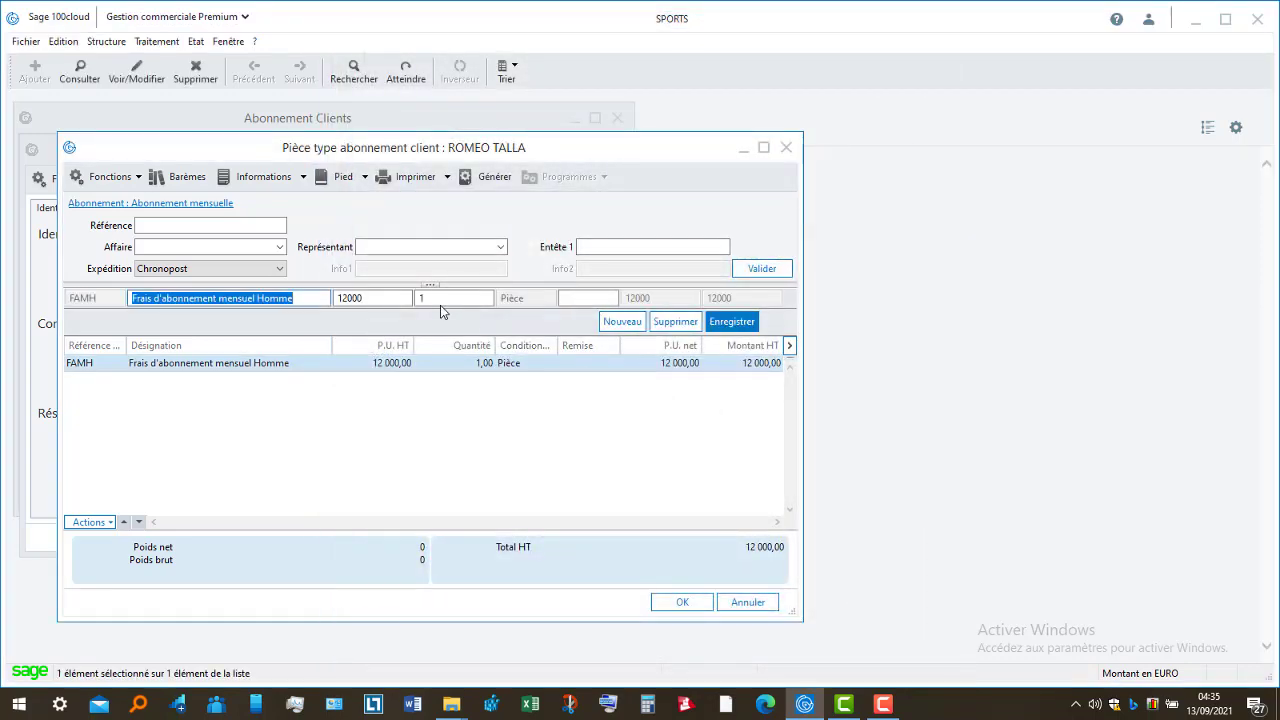
{"action": "left_click", "coordinate": [441, 300]}
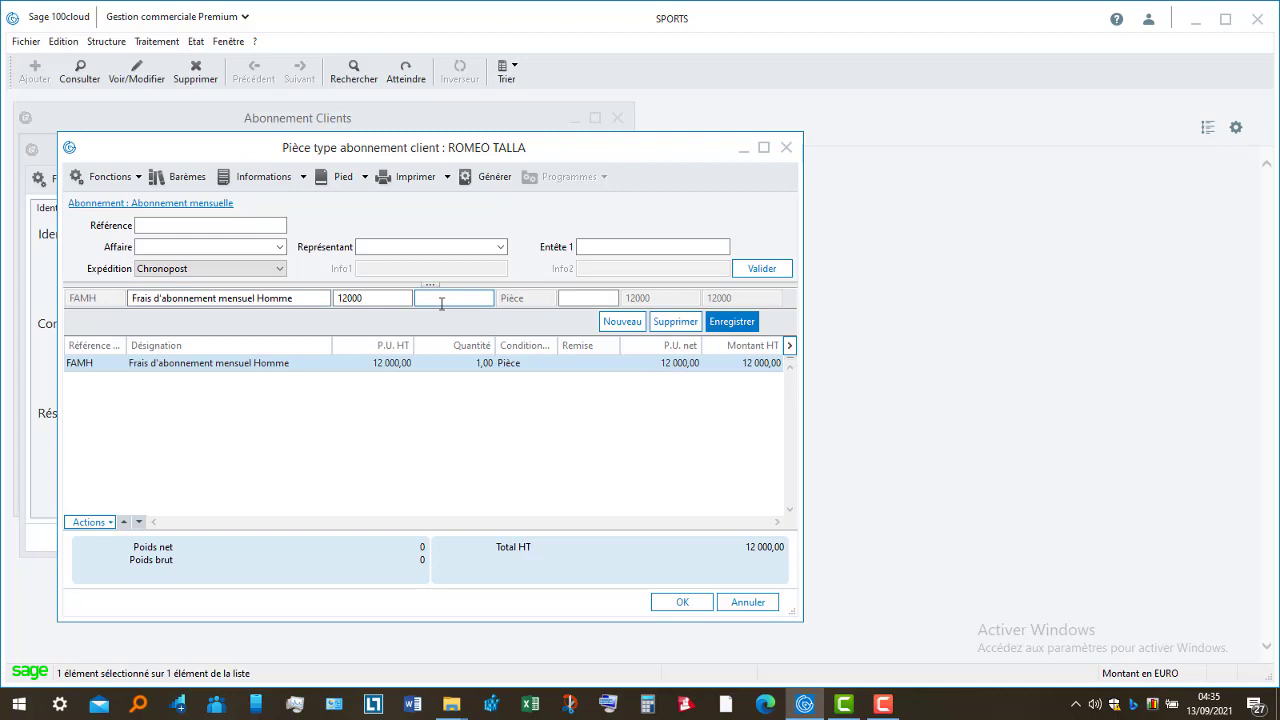
{"action": "type", "text": "5"}
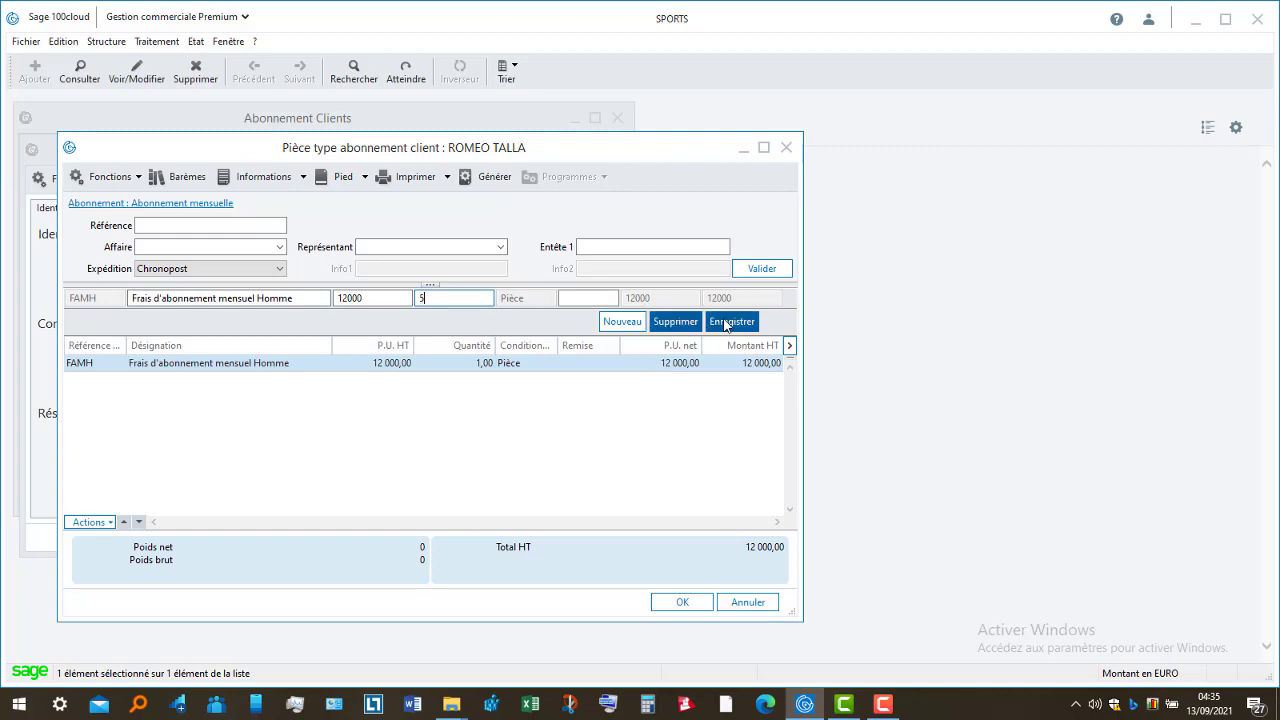
{"action": "left_click", "coordinate": [733, 321]}
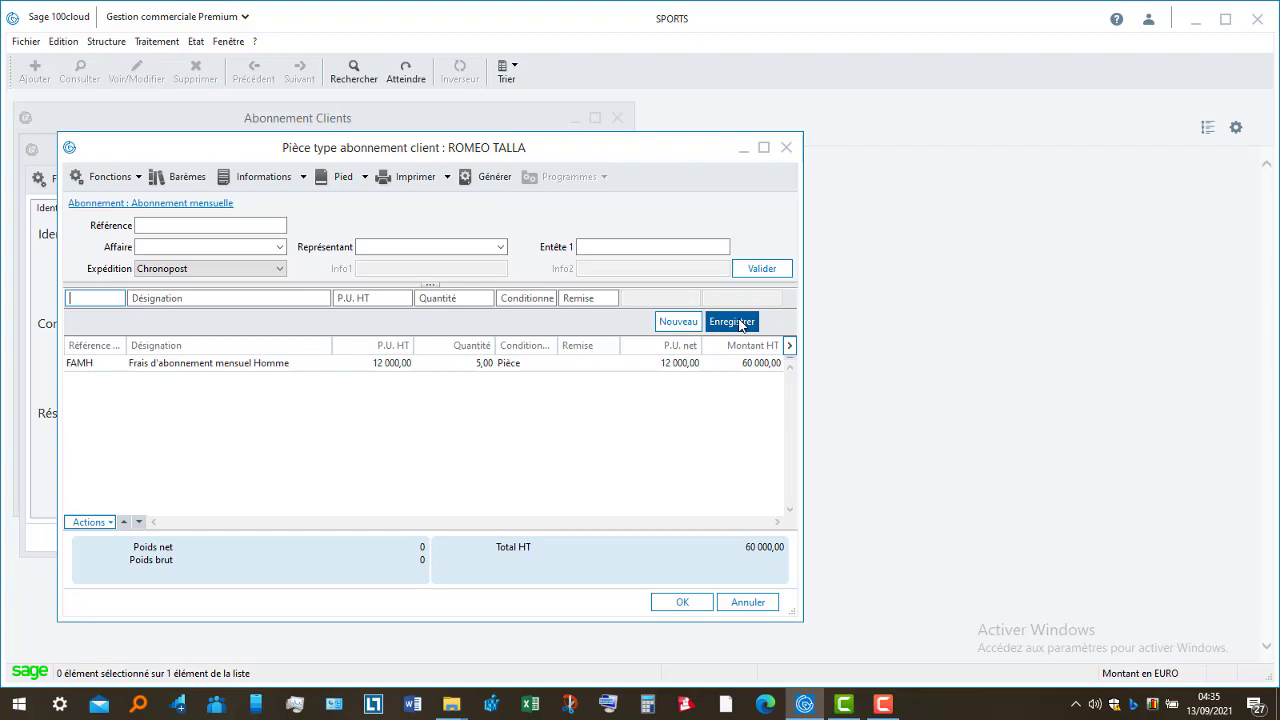
- Print the subscription letter with the Abonnement client model, previewing before printing
{"action": "left_click", "coordinate": [415, 180]}
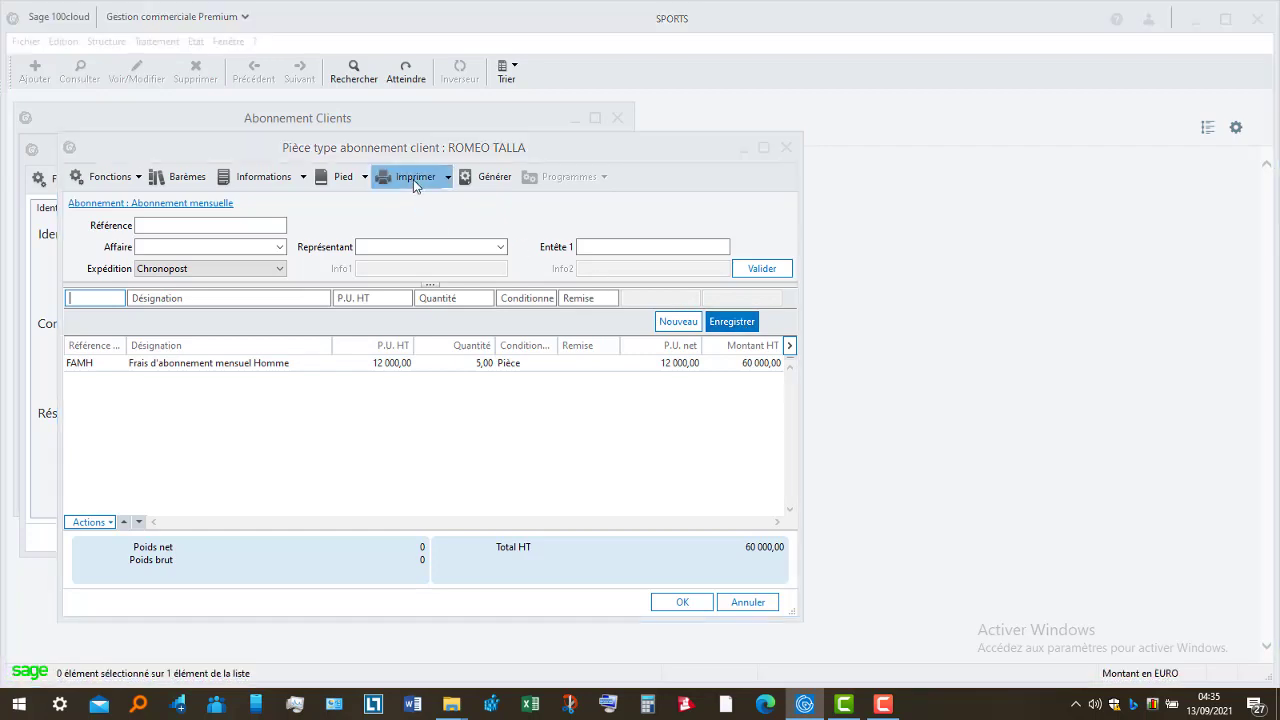
{"action": "left_click", "coordinate": [310, 110]}
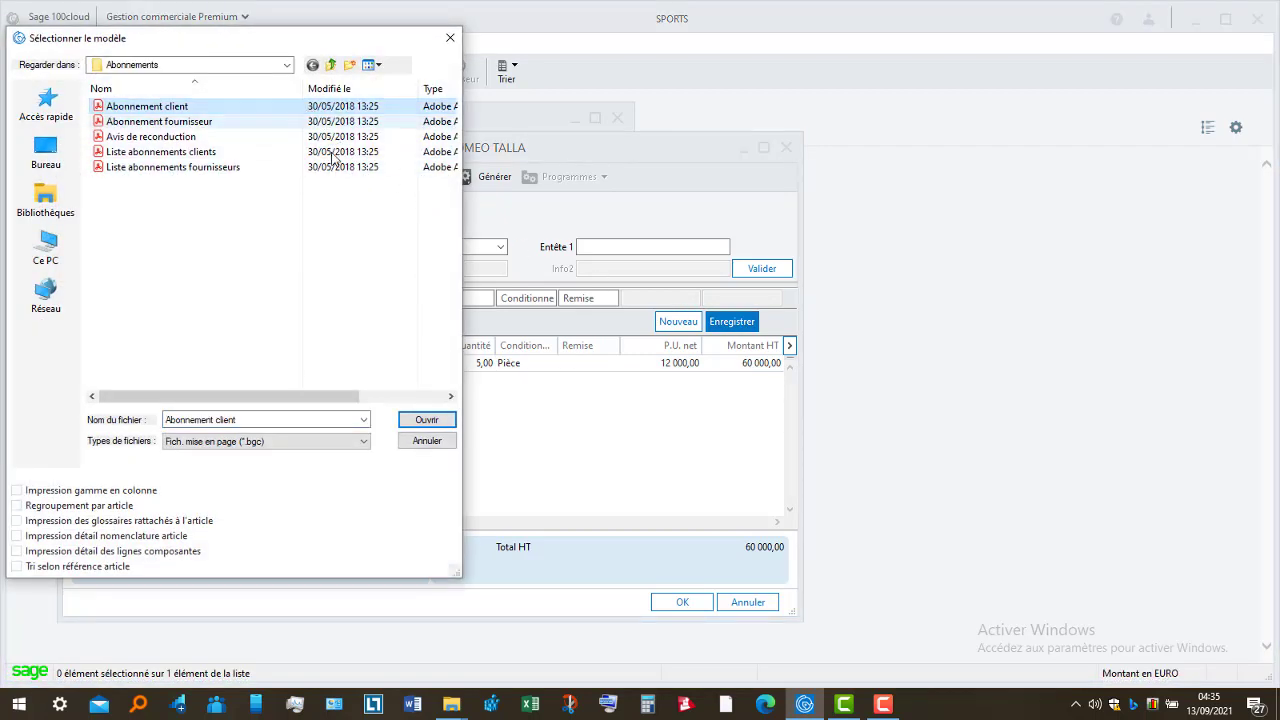
{"action": "left_click", "coordinate": [432, 424]}
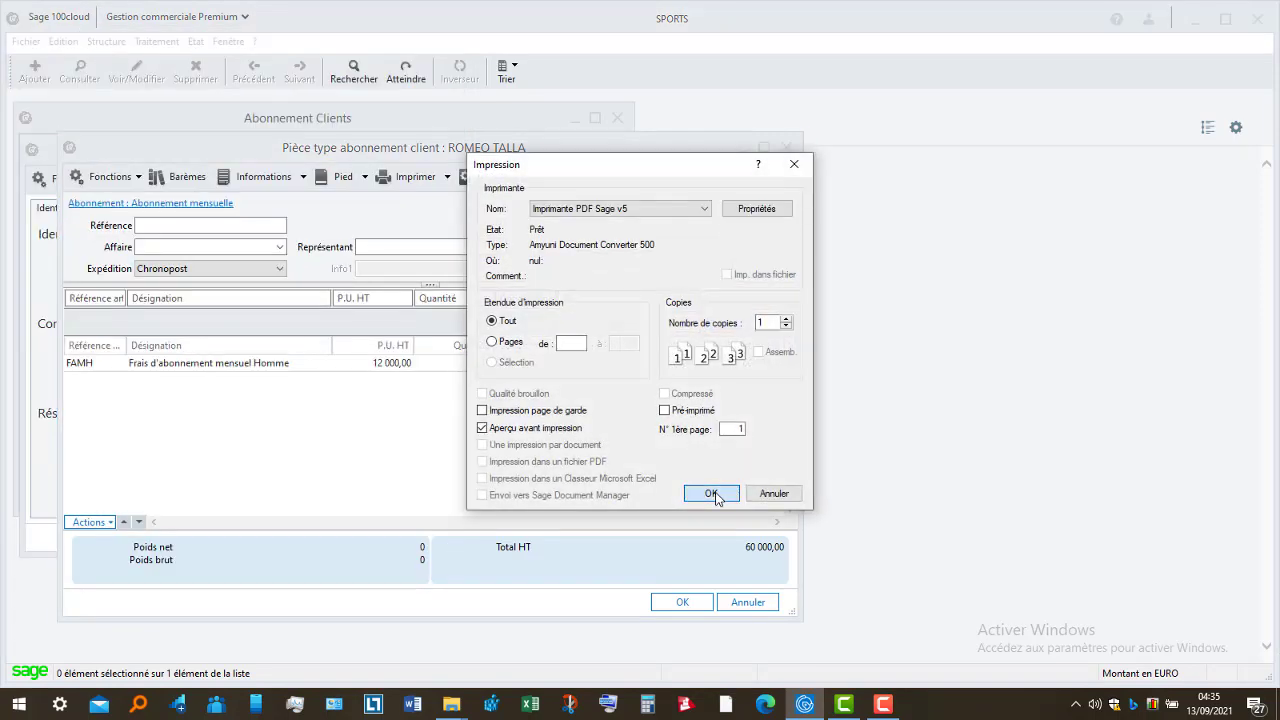
{"action": "left_click", "coordinate": [712, 494]}
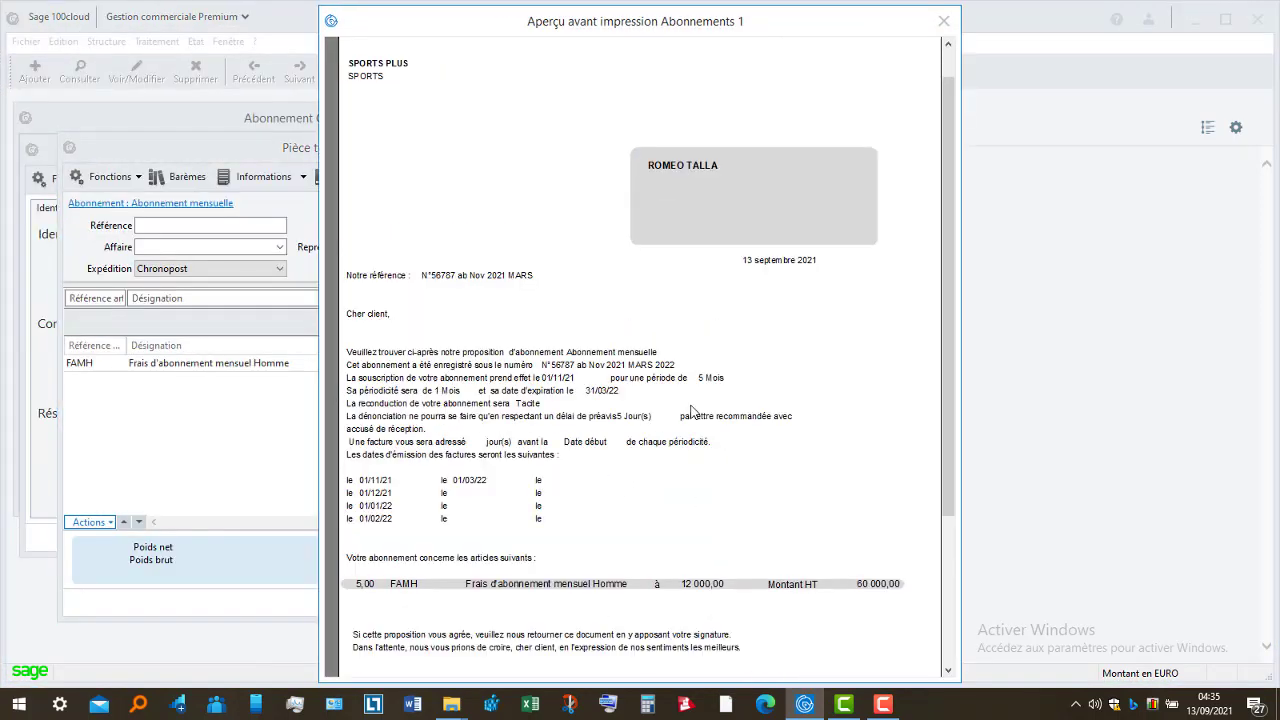
- Review the letter preview showing 5 units at 60 000,00, then close it
{"action": "left_click", "coordinate": [944, 548]}
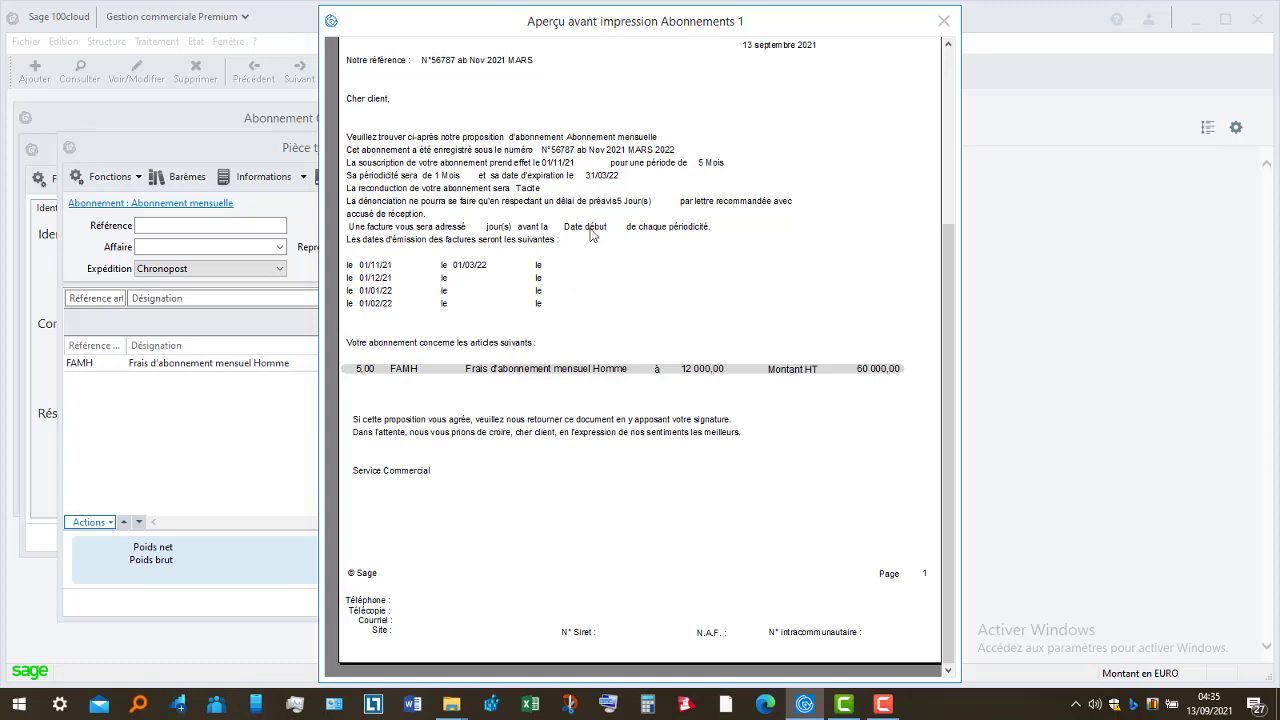
{"action": "left_click", "coordinate": [949, 184]}
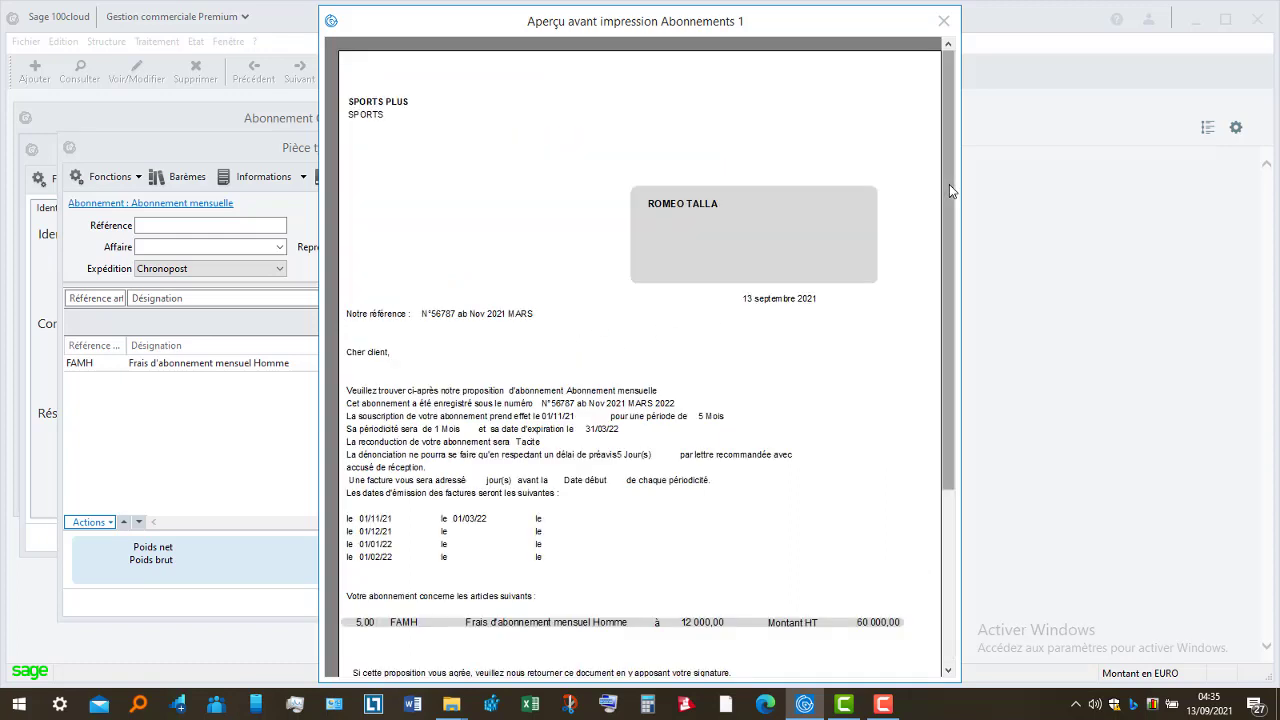
{"action": "left_click", "coordinate": [950, 570]}
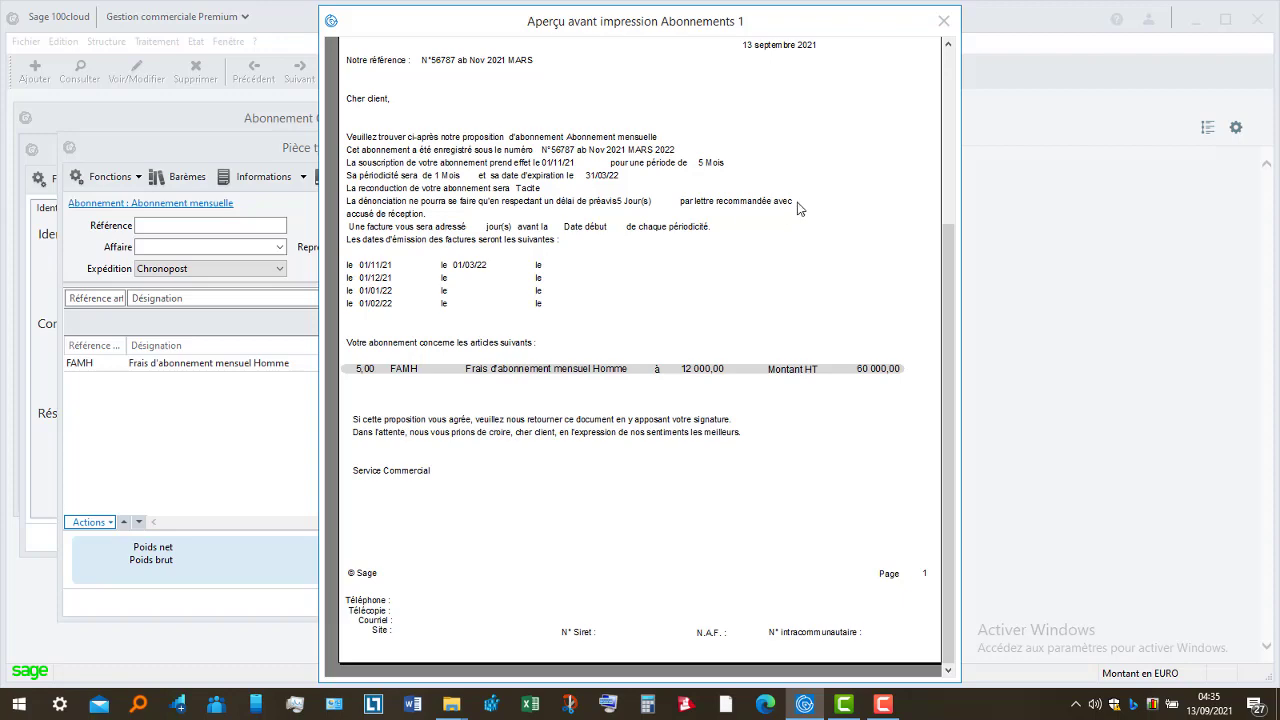
{"action": "left_click", "coordinate": [943, 21]}
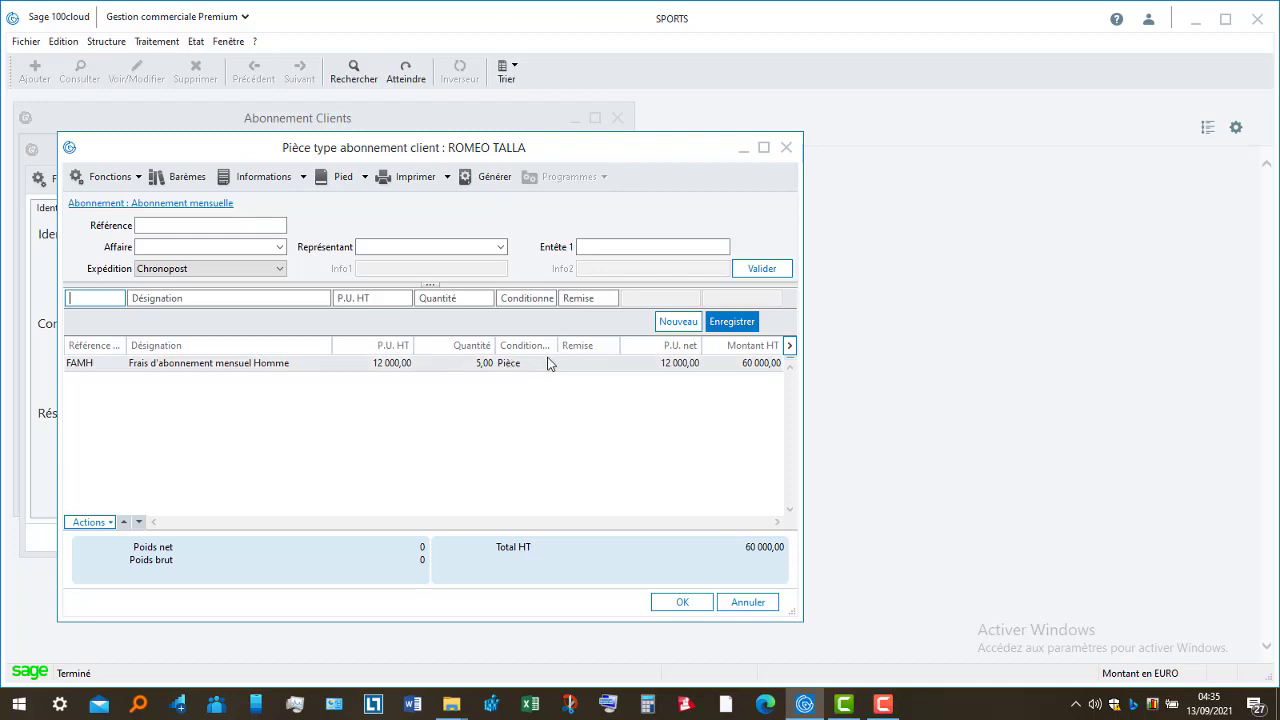
{"action": "left_click", "coordinate": [169, 204]}
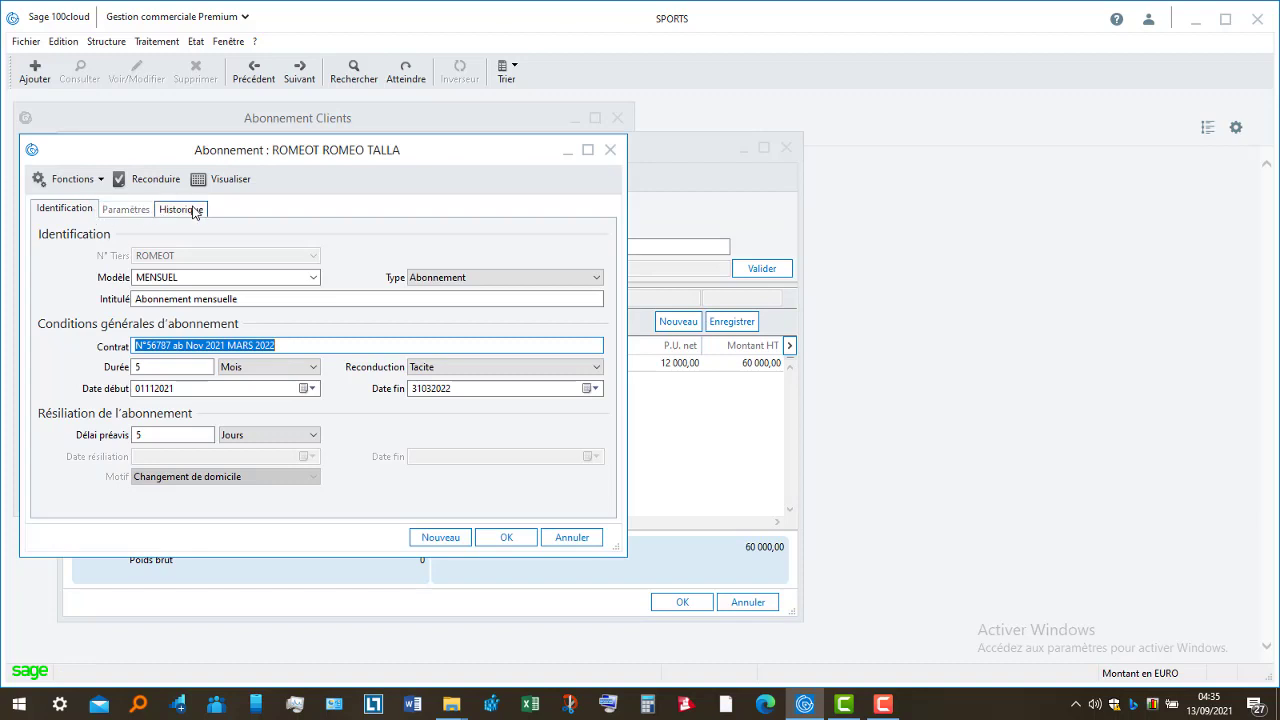
{"action": "left_click", "coordinate": [194, 209]}
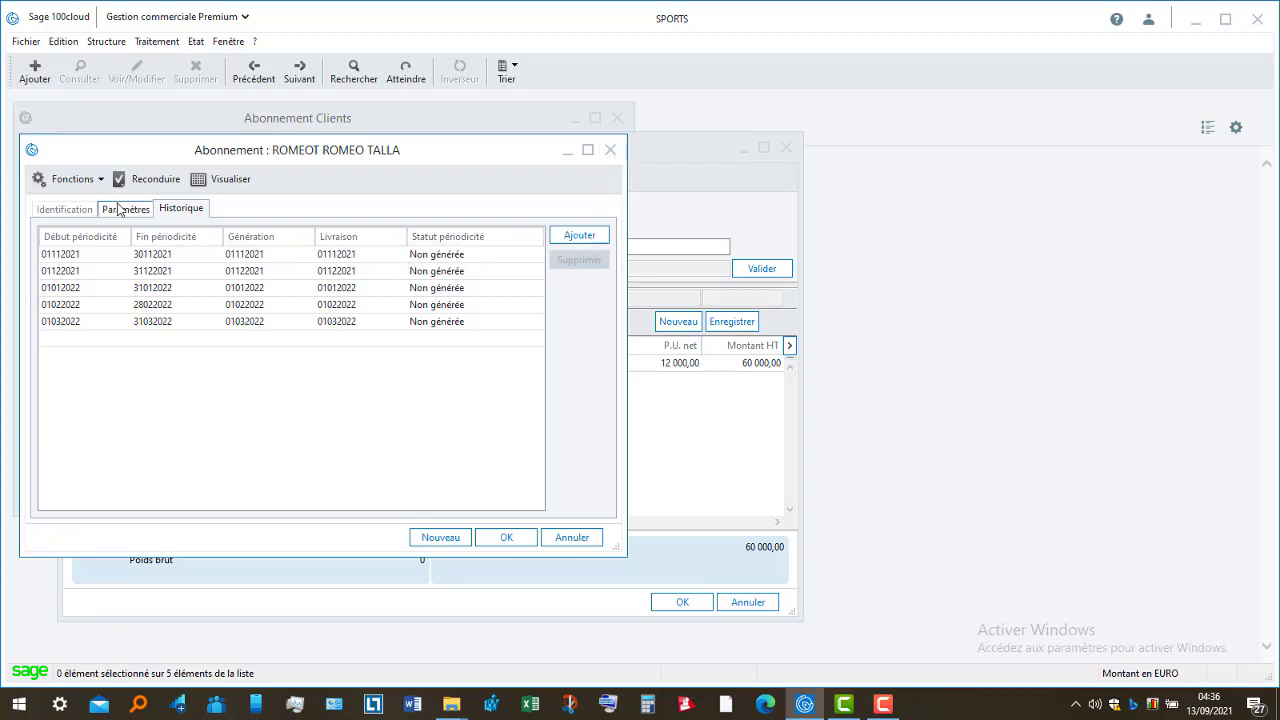
{"action": "left_click", "coordinate": [218, 181]}
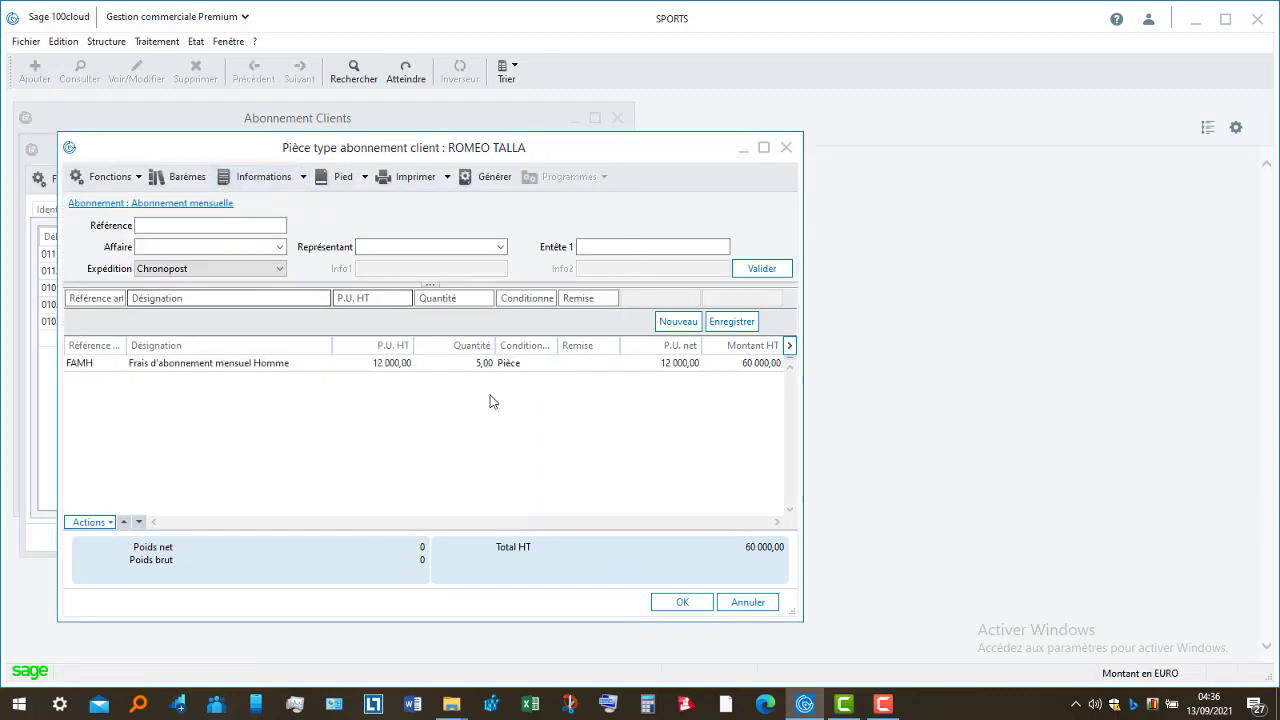
- Reset the FAMH line to quantity 1 (12 000,00 HT) and start subscription document generation
{"action": "left_click", "coordinate": [500, 366]}
{"action": "left_click", "coordinate": [445, 300]}
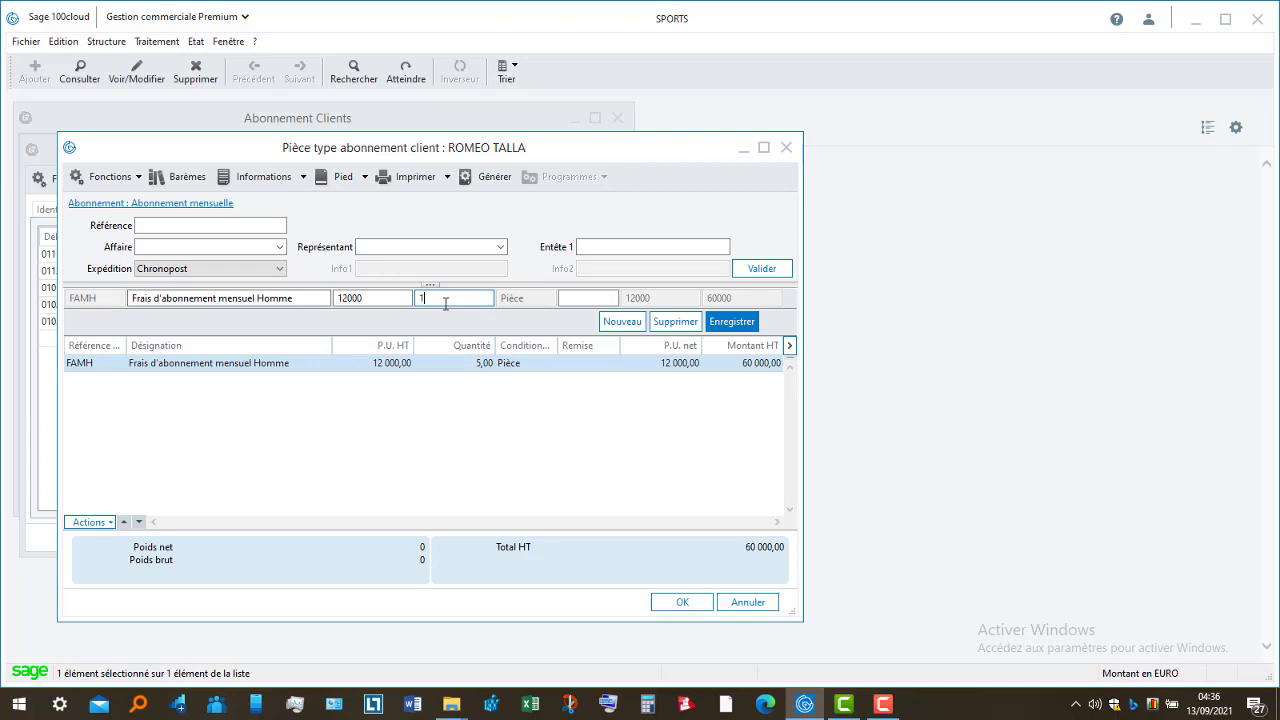
{"action": "left_click", "coordinate": [742, 329]}
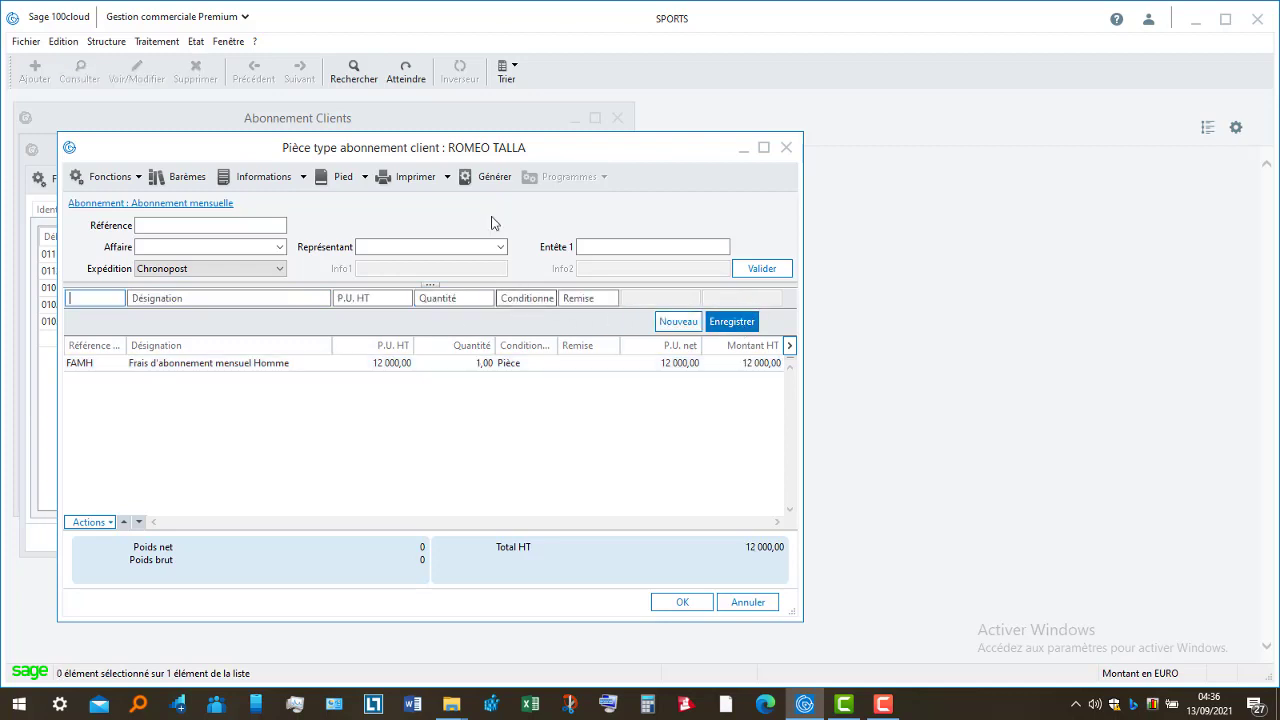
{"action": "left_click", "coordinate": [493, 178]}
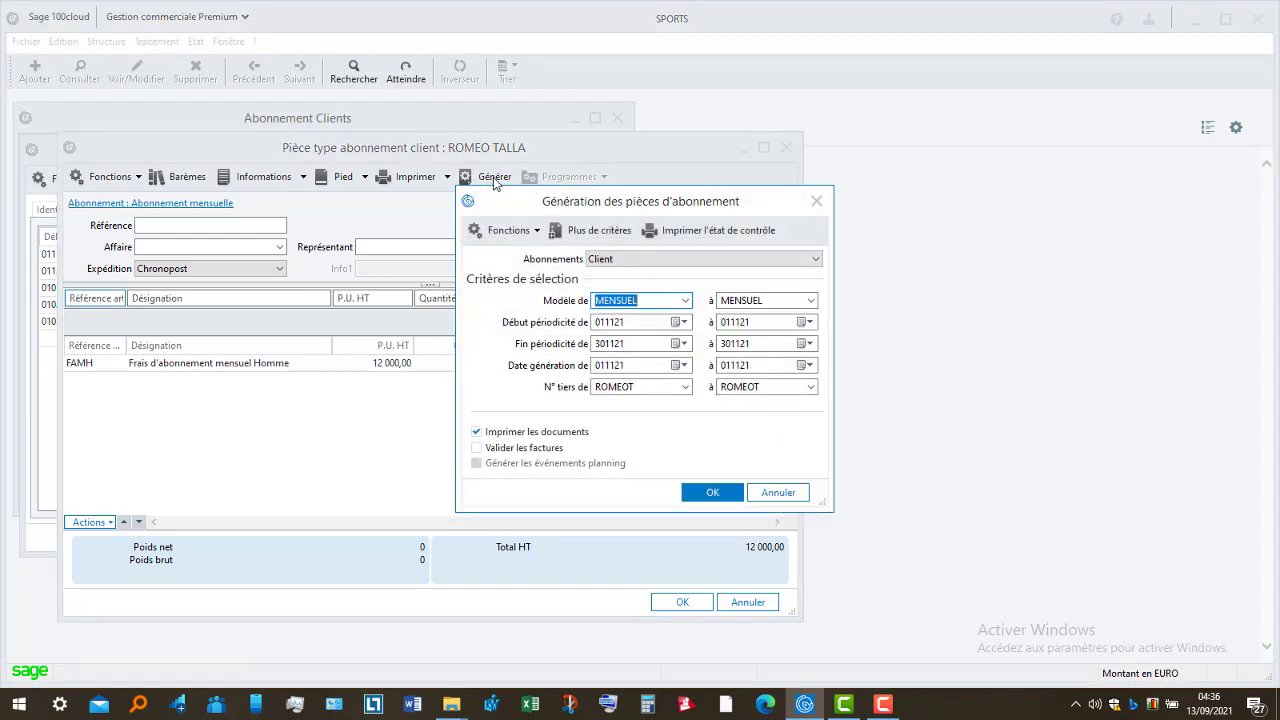
- Generate with Client criteria and document type Facture, accepting invoice number FA000012
{"action": "left_click", "coordinate": [800, 262]}
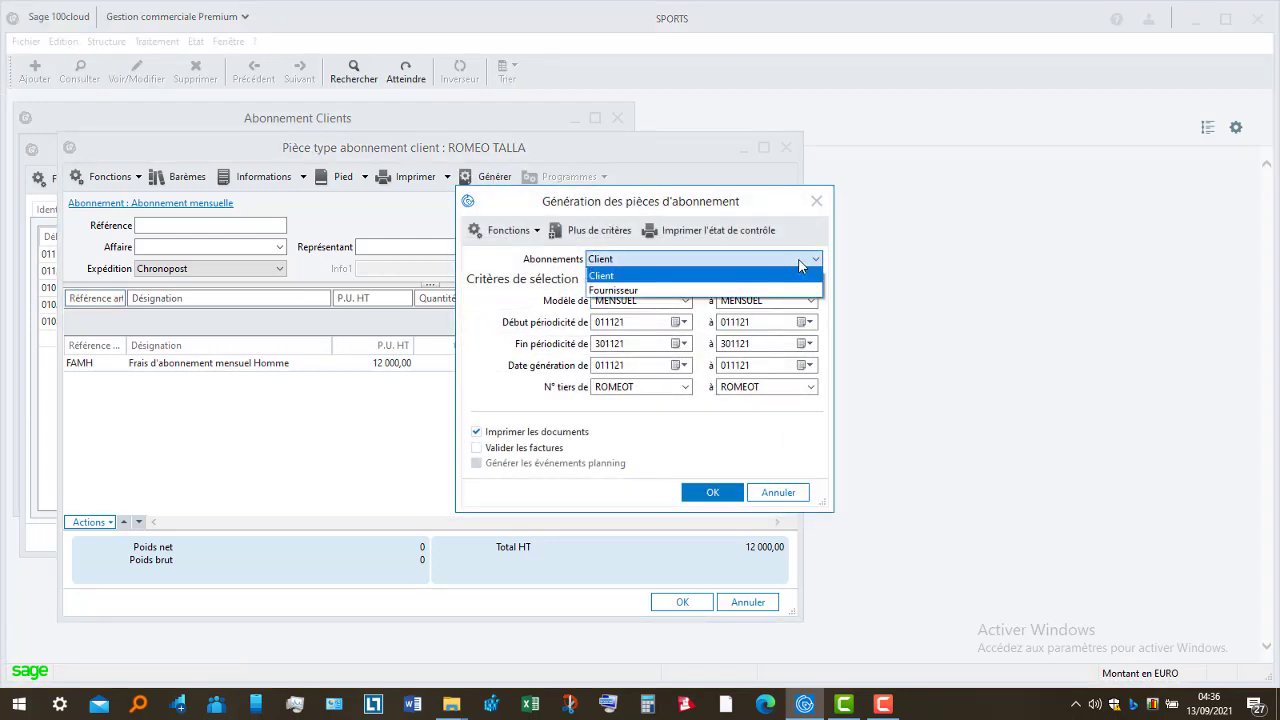
{"action": "left_click", "coordinate": [757, 278]}
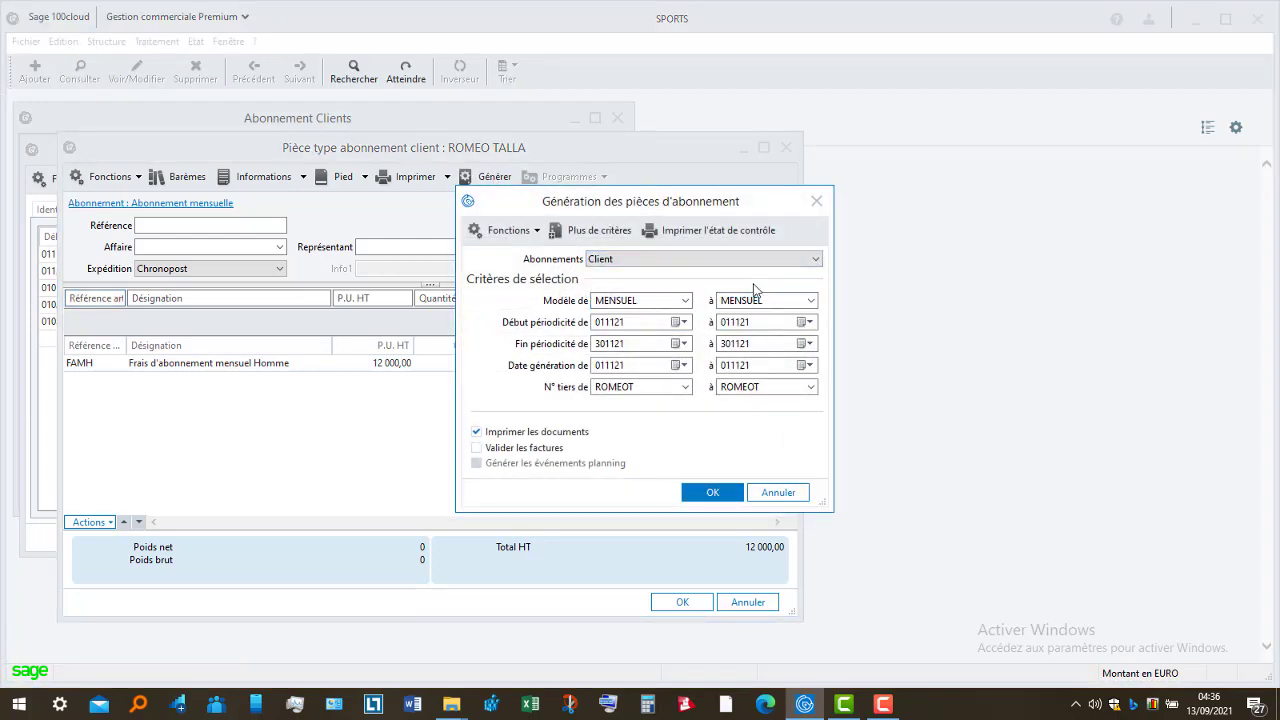
{"action": "left_click", "coordinate": [735, 494]}
{"action": "left_click", "coordinate": [712, 492]}
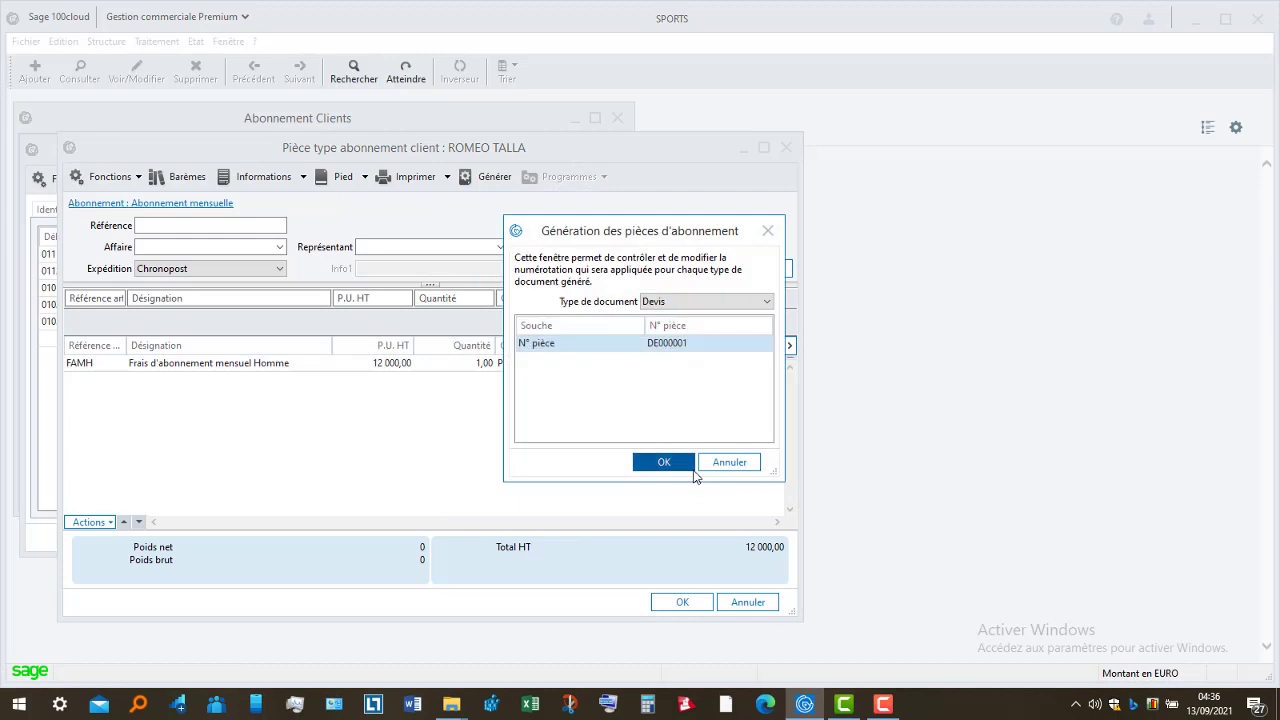
{"action": "left_click", "coordinate": [756, 302]}
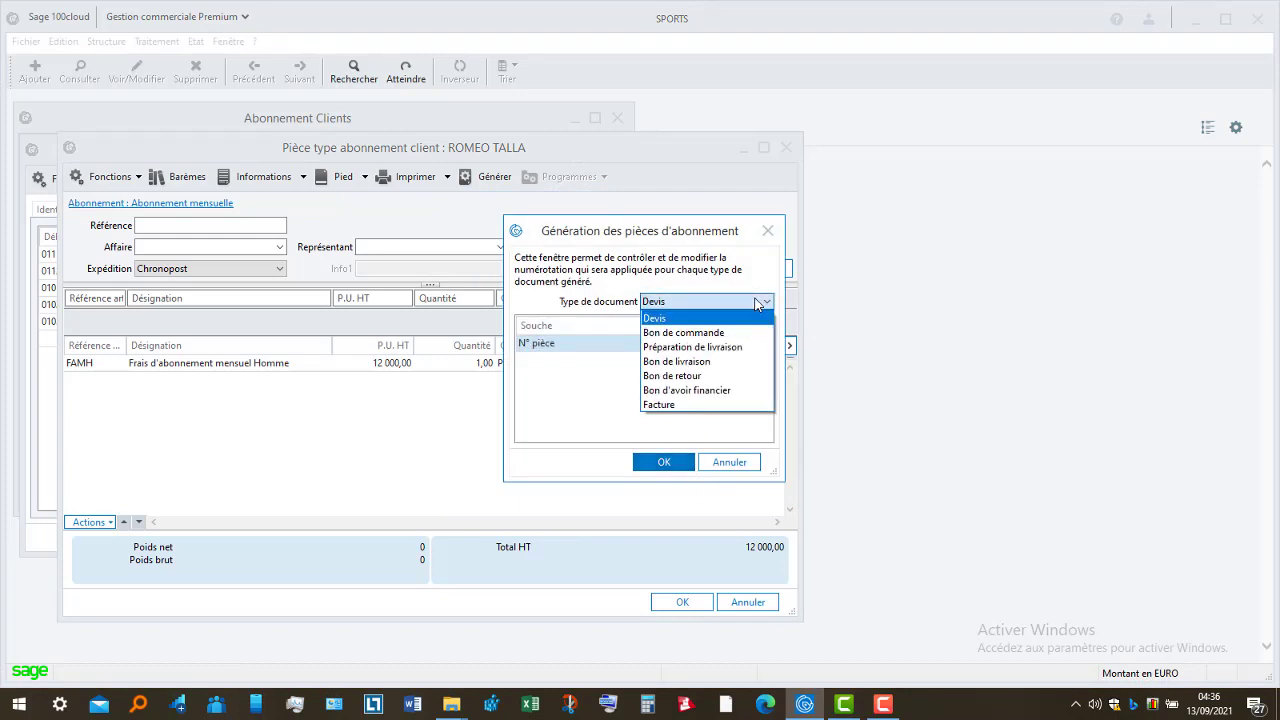
{"action": "left_click", "coordinate": [731, 405]}
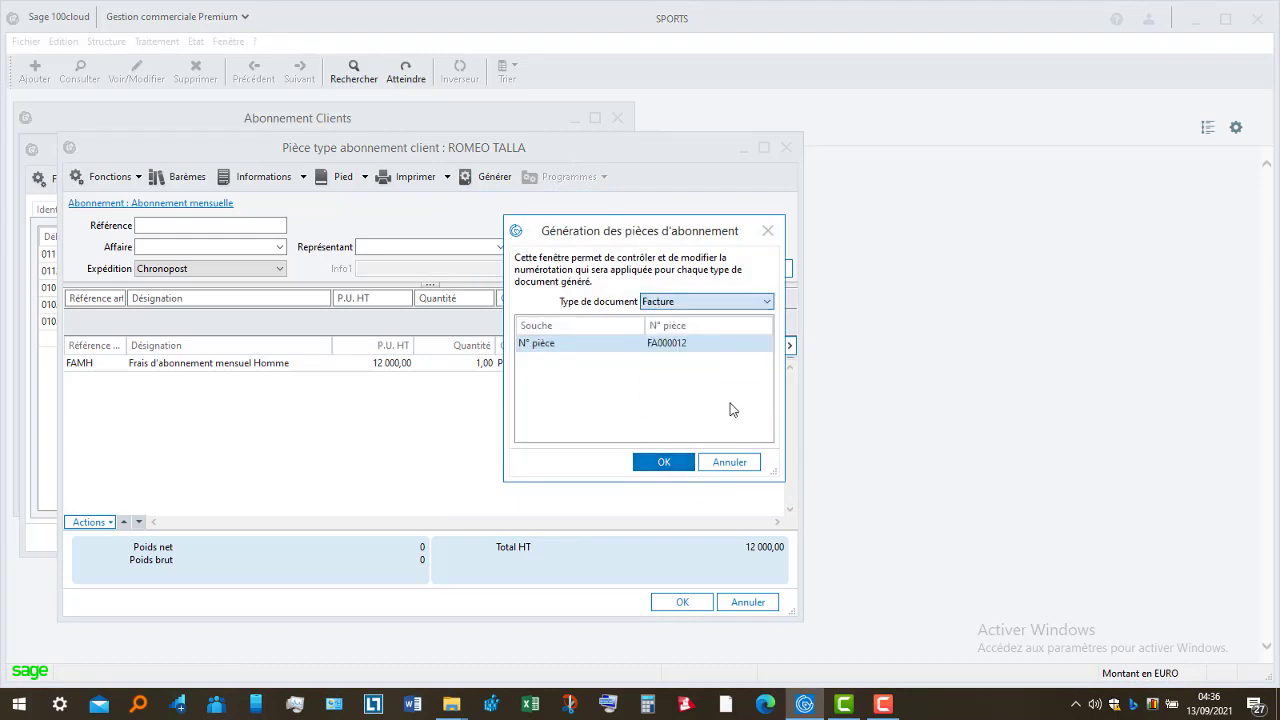
{"action": "left_click", "coordinate": [681, 462]}
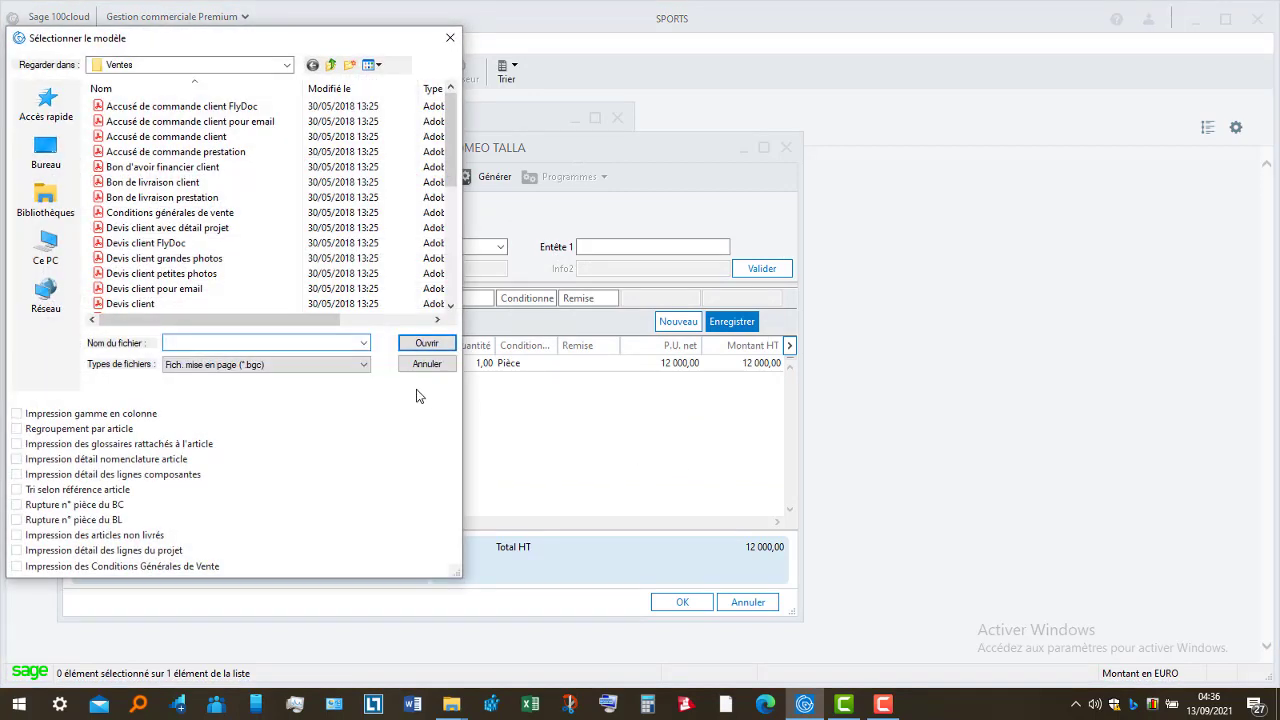
- Print the invoice with the Facture client layout and preview before printing
{"action": "left_click_drag", "start_coordinate": [451, 140], "coordinate": [451, 235]}
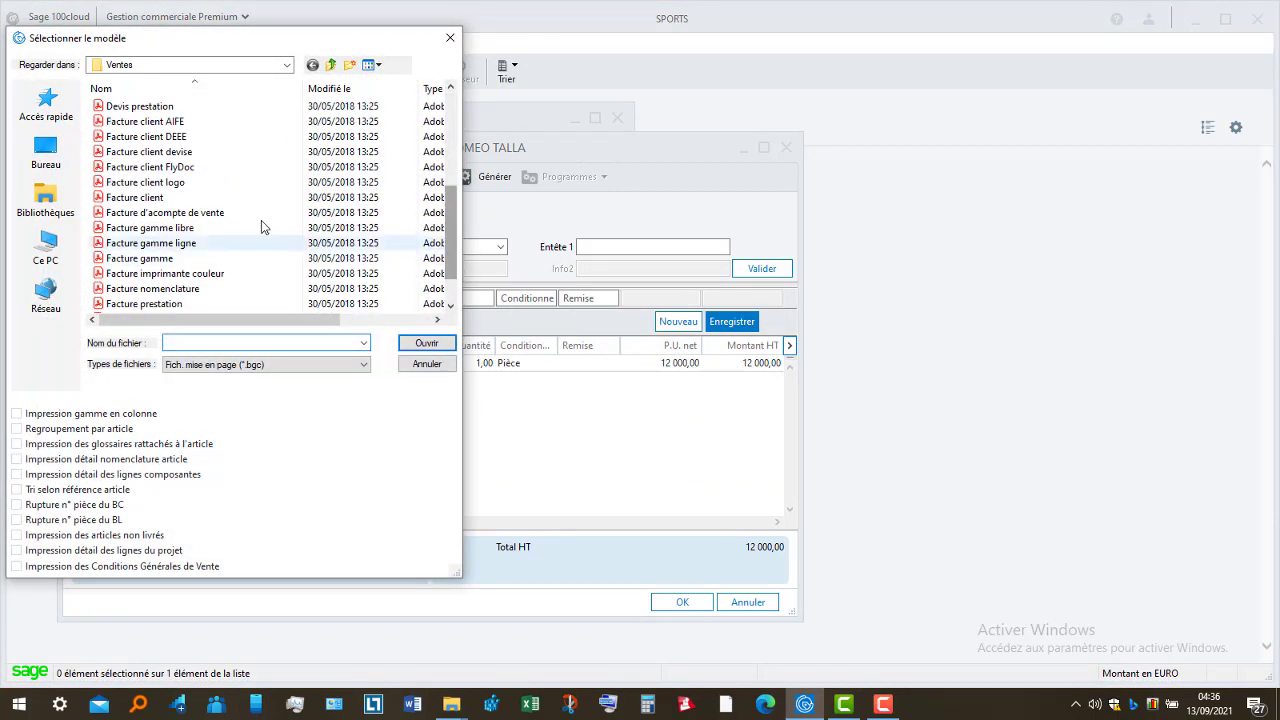
{"action": "left_click", "coordinate": [242, 199]}
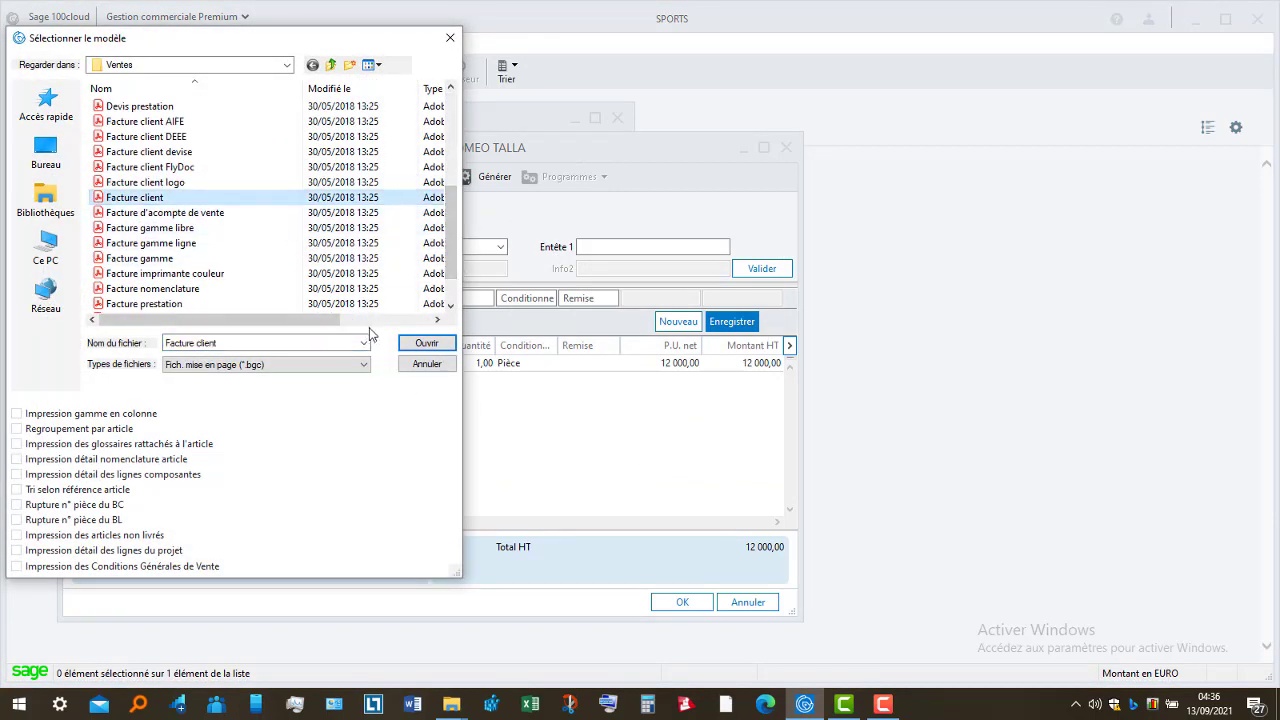
{"action": "left_click", "coordinate": [426, 344]}
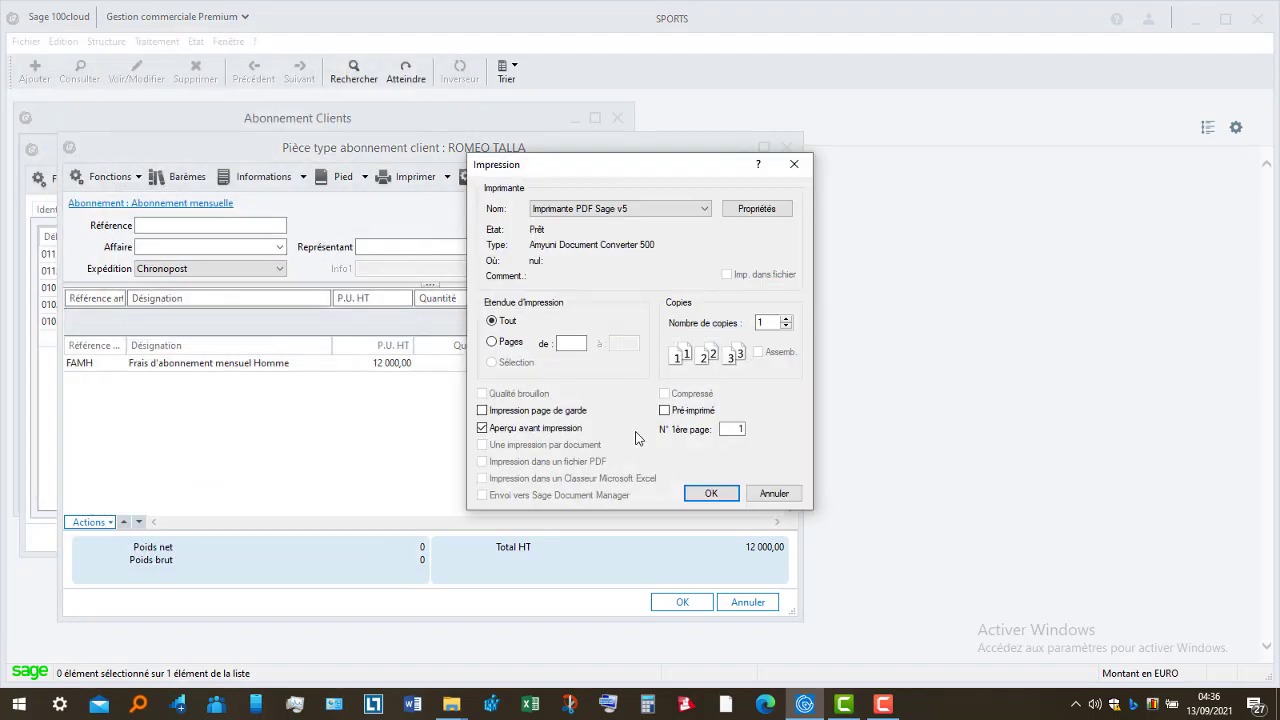
{"action": "left_click", "coordinate": [710, 493]}
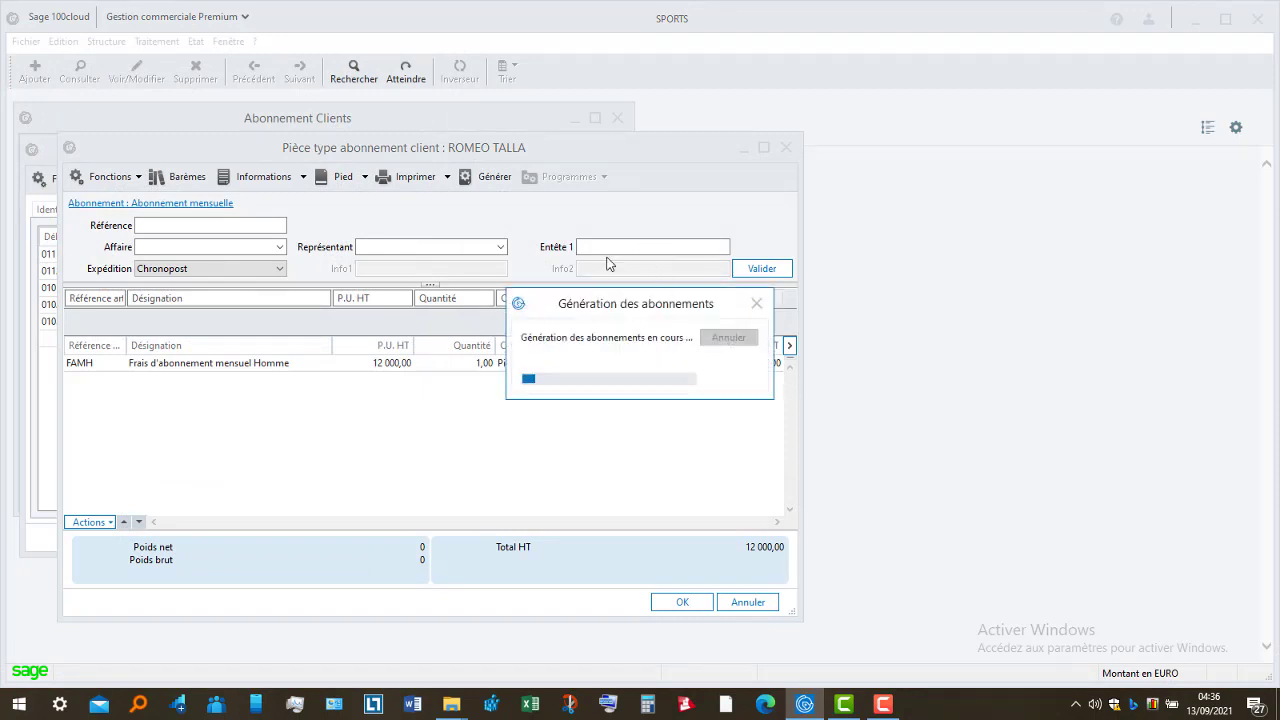
- Check invoice FA000012's header and 12 000,00 net-to-pay totals, then close the preview
{"action": "left_click", "coordinate": [629, 209]}
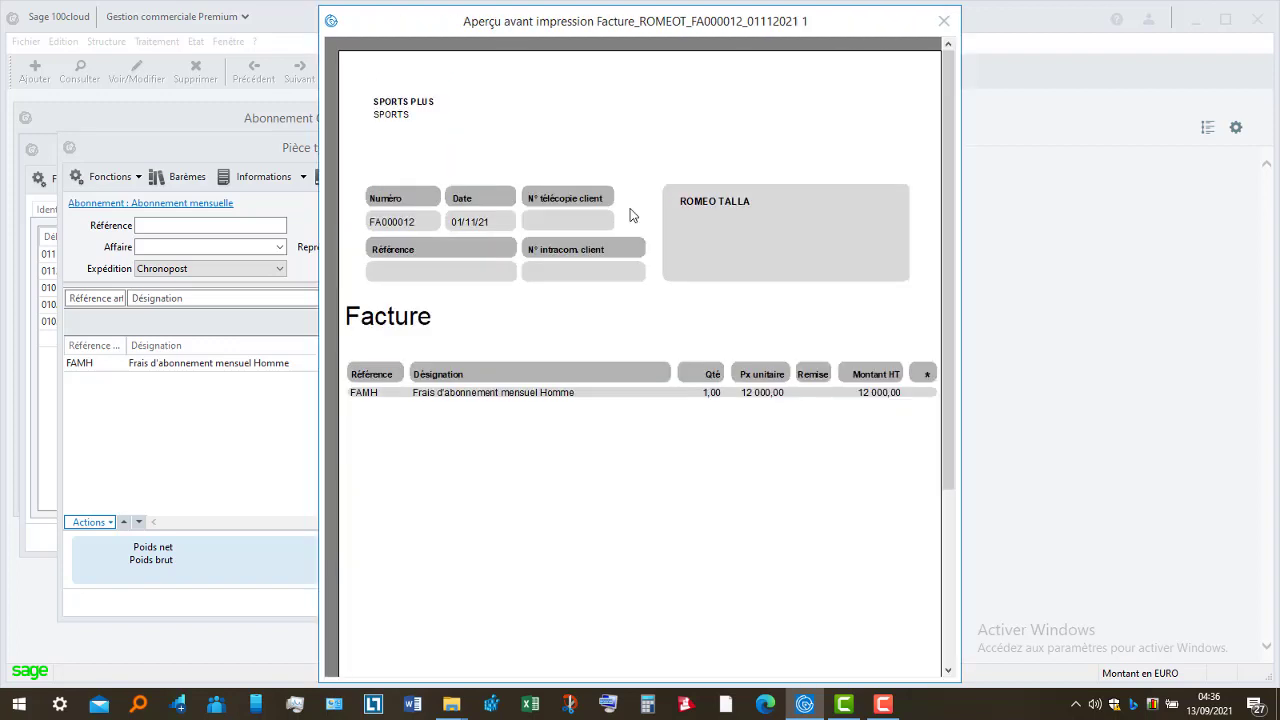
{"action": "left_click", "coordinate": [951, 516]}
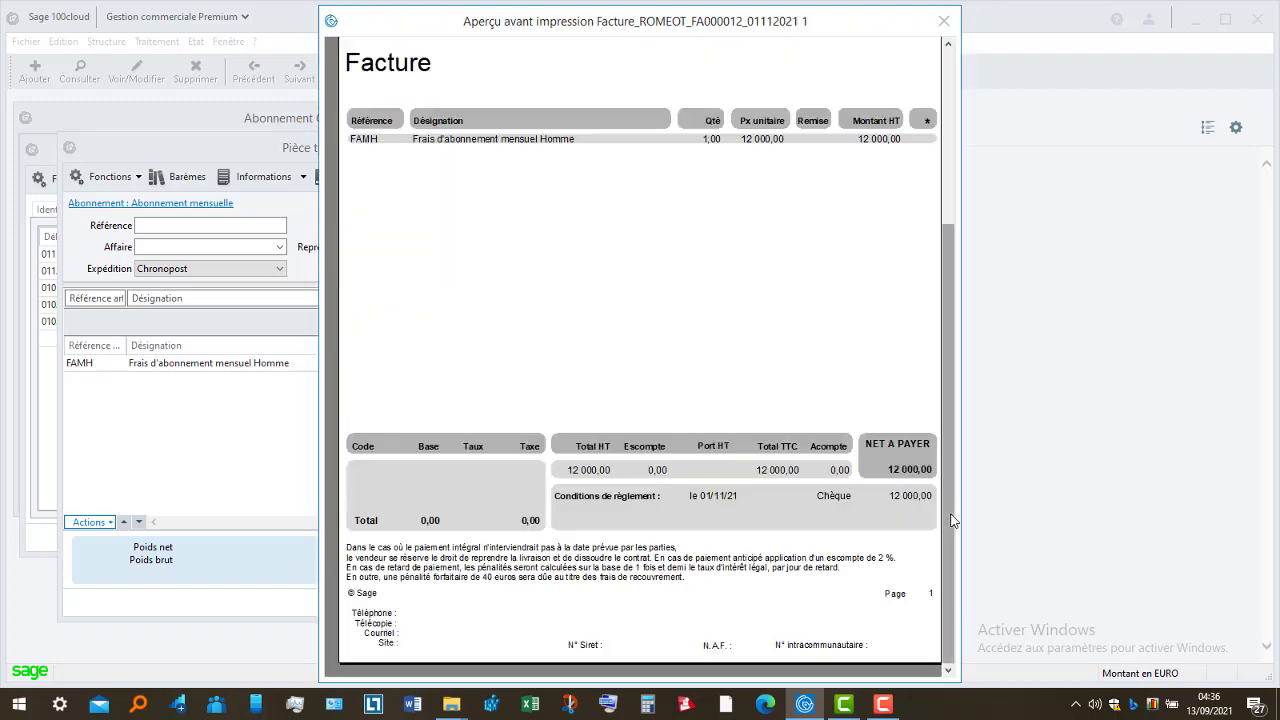
{"action": "left_click", "coordinate": [949, 199]}
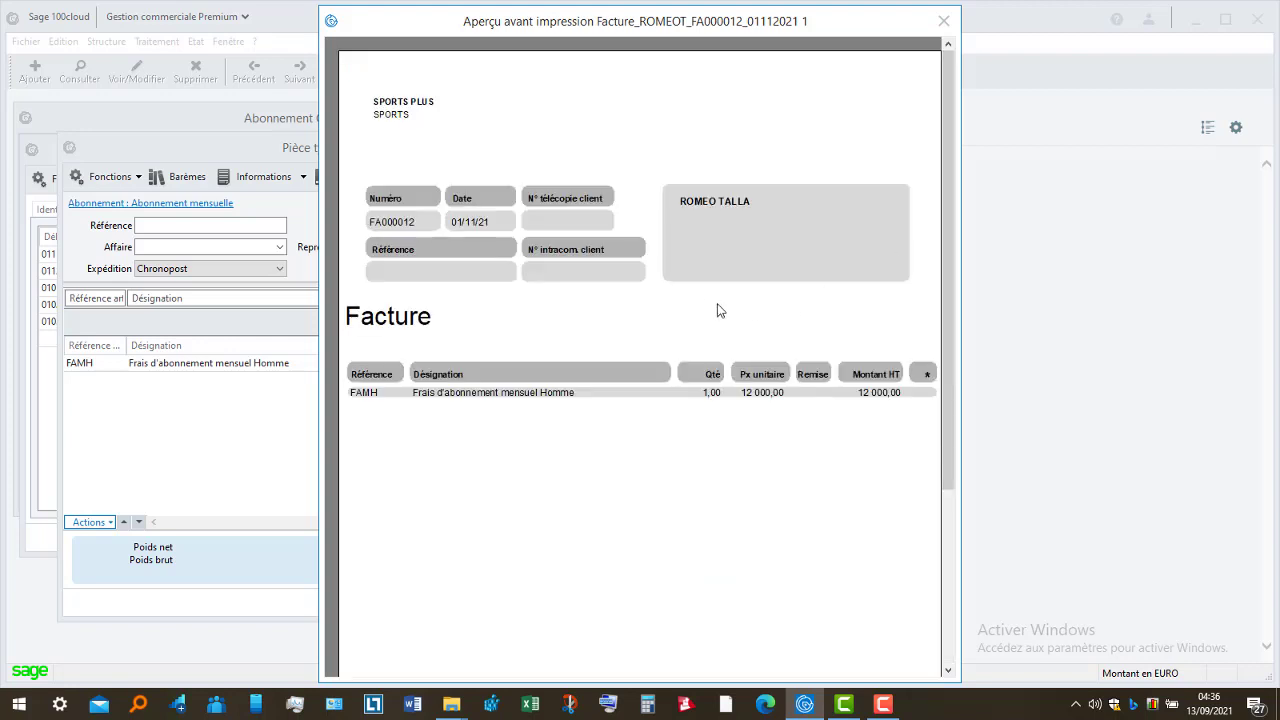
{"action": "left_click", "coordinate": [953, 578]}
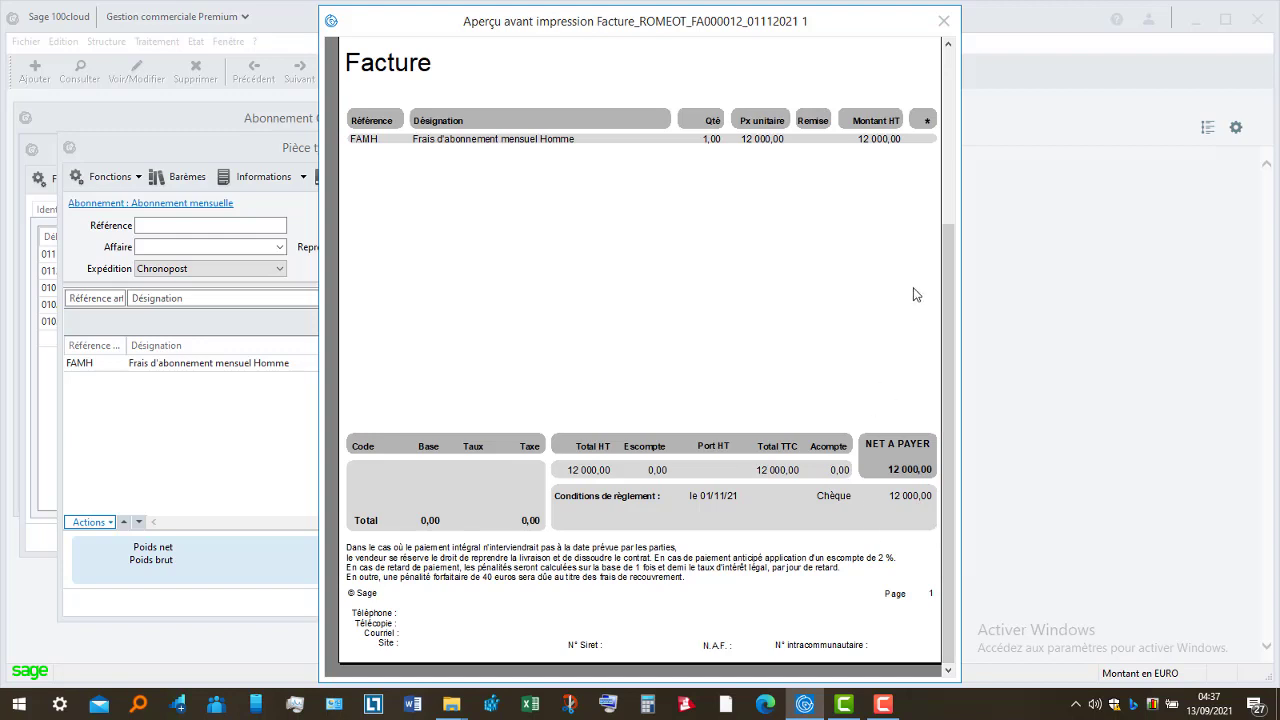
{"action": "left_click", "coordinate": [950, 200]}
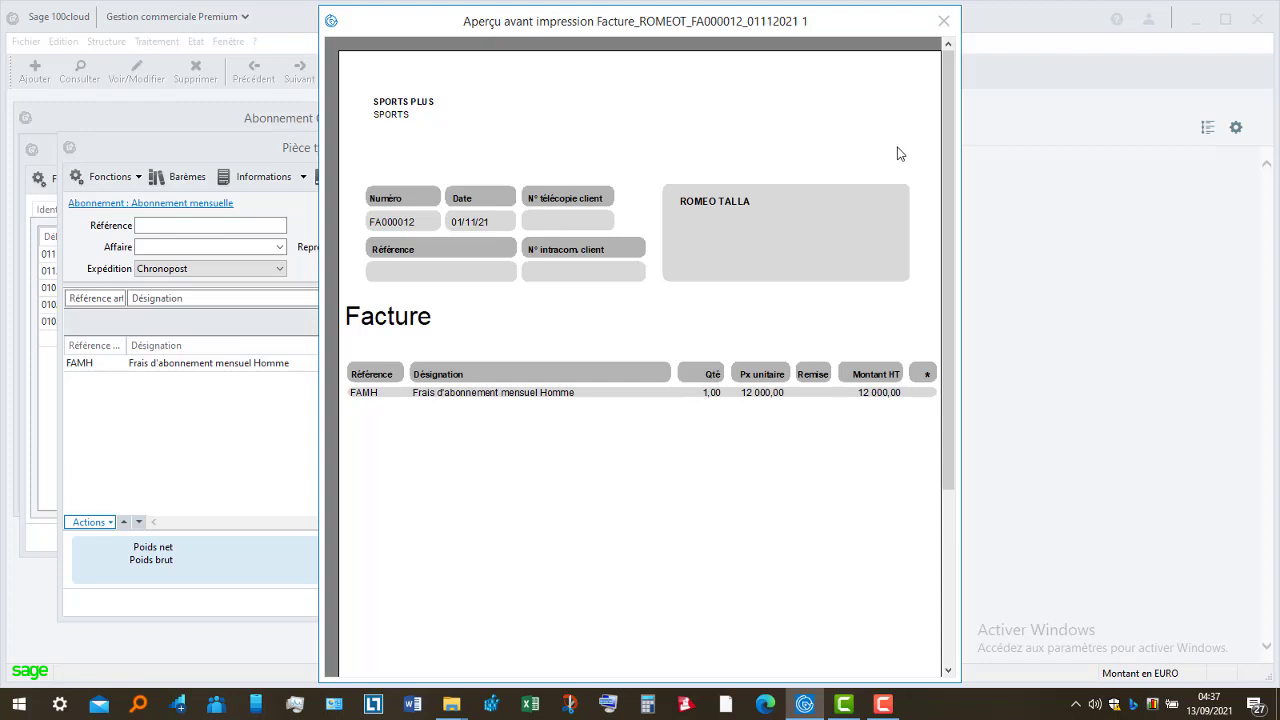
{"action": "left_click", "coordinate": [944, 21]}
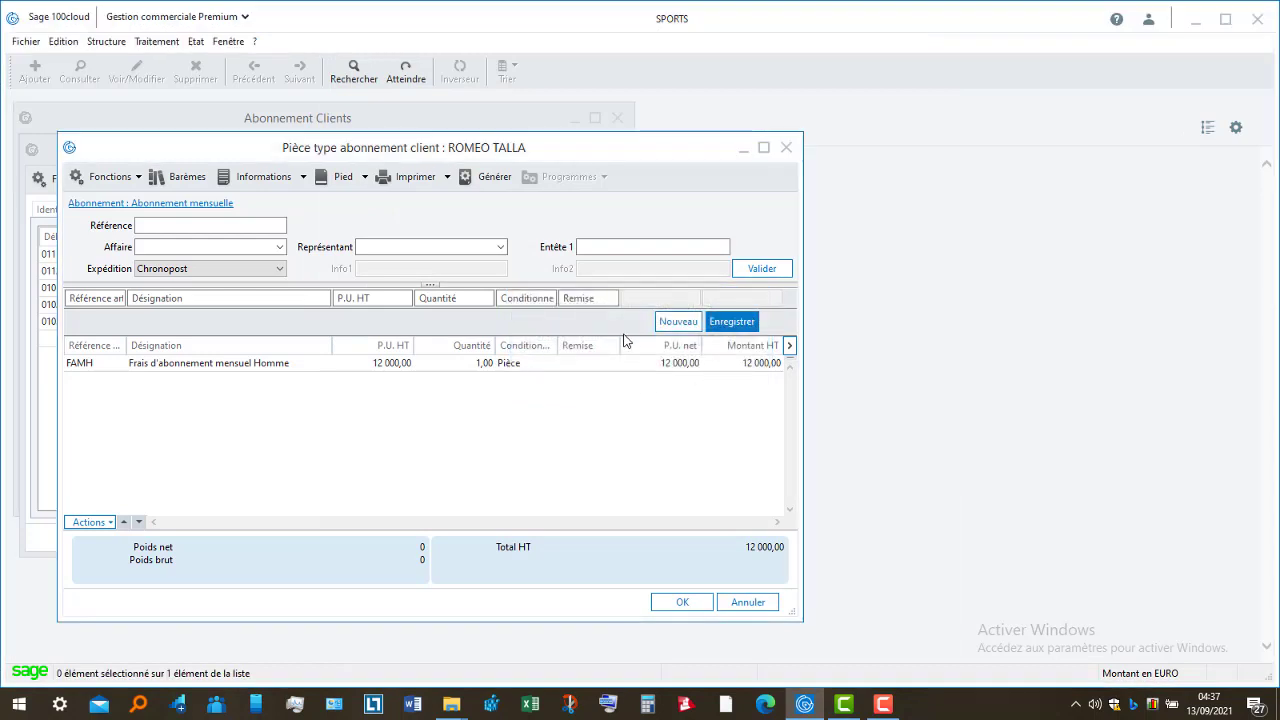
{"action": "left_click", "coordinate": [183, 204]}
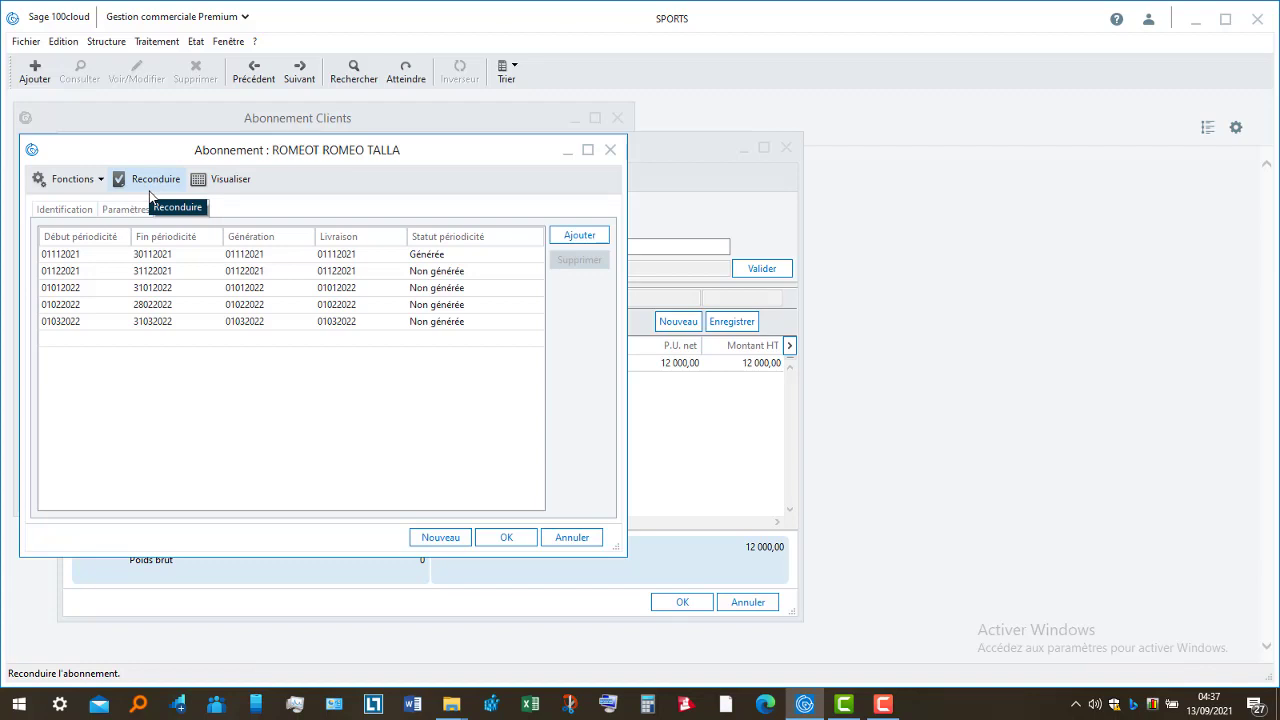
{"action": "left_click", "coordinate": [521, 533]}
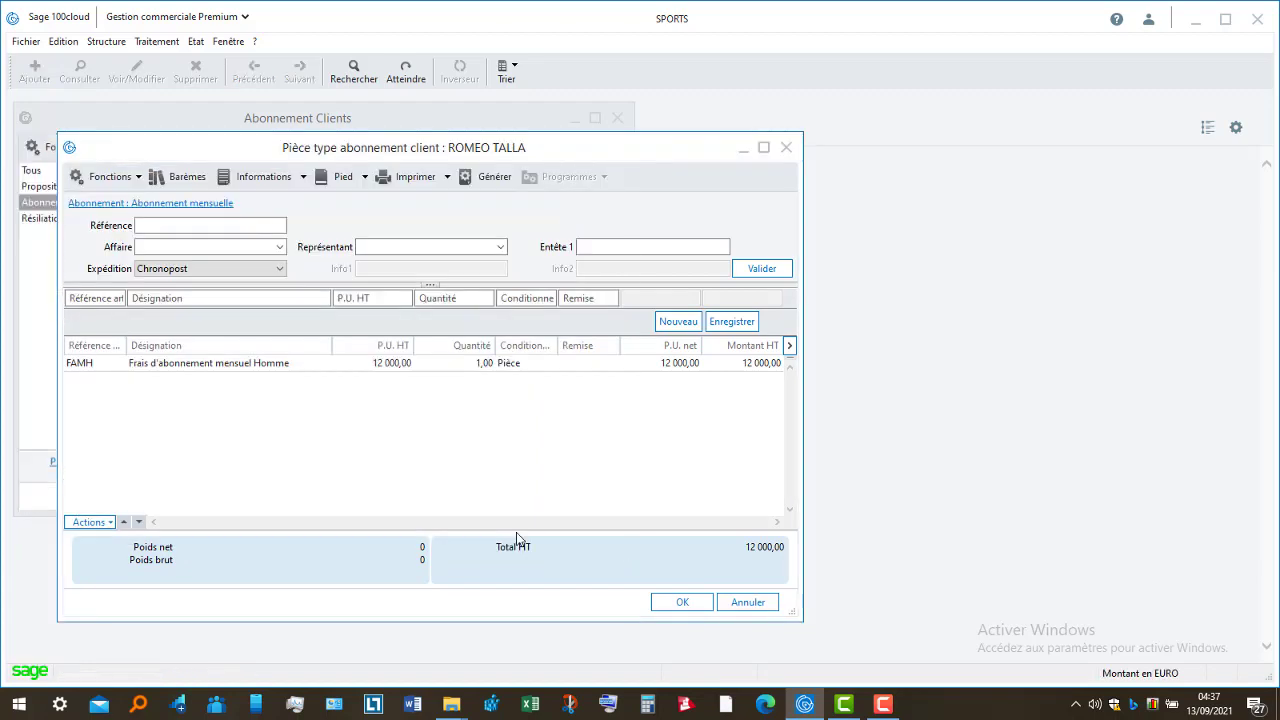
- Close the Pièce type abonnement client window, returning to the Abonnement Clients list
{"action": "left_click", "coordinate": [693, 602]}
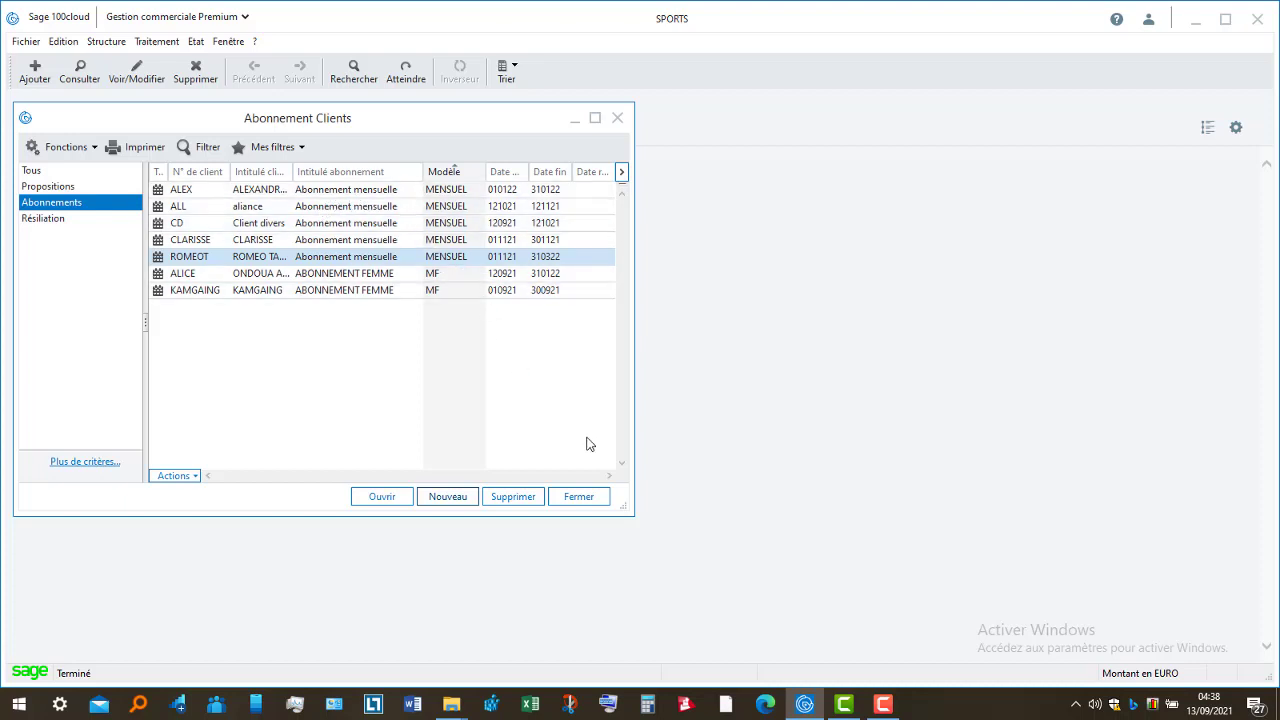
{"action": "left_click", "coordinate": [455, 499]}
{"action": "left_click", "coordinate": [884, 704]}
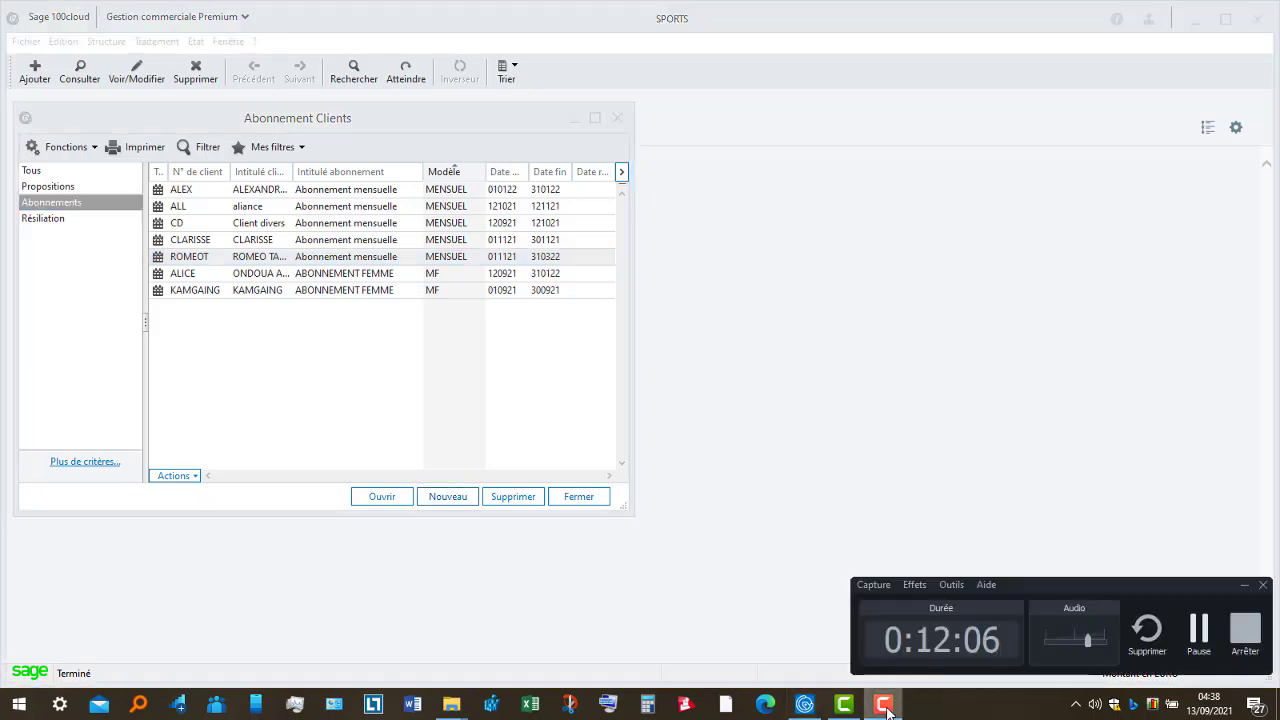
{"action": "left_click", "coordinate": [1239, 634]}
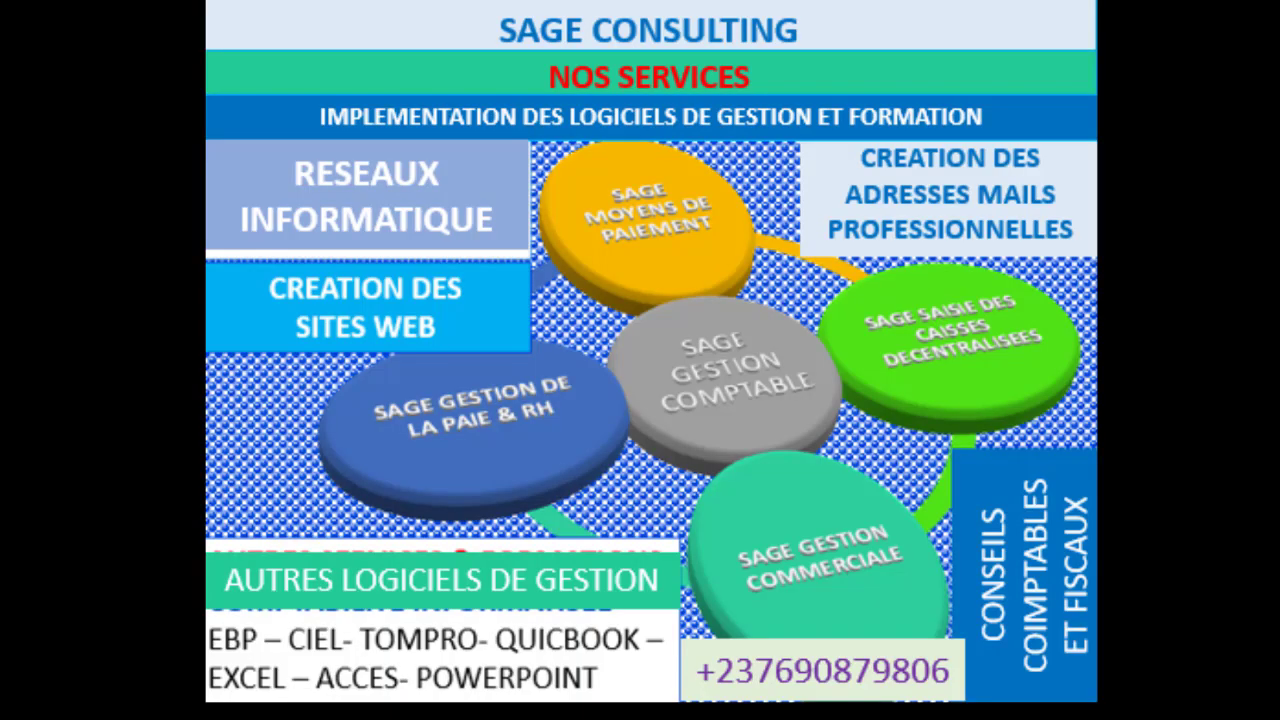